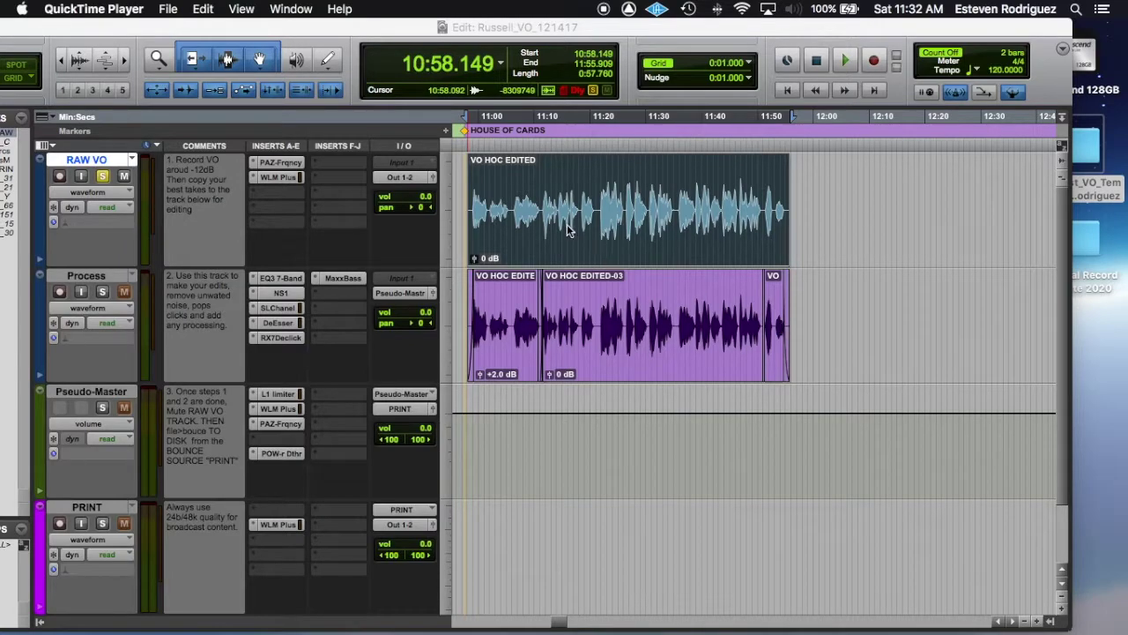
- Examine the VO HOC EDITED clip on the RAW VO track against the Process clips below it, from start to end
left_click(518, 202)
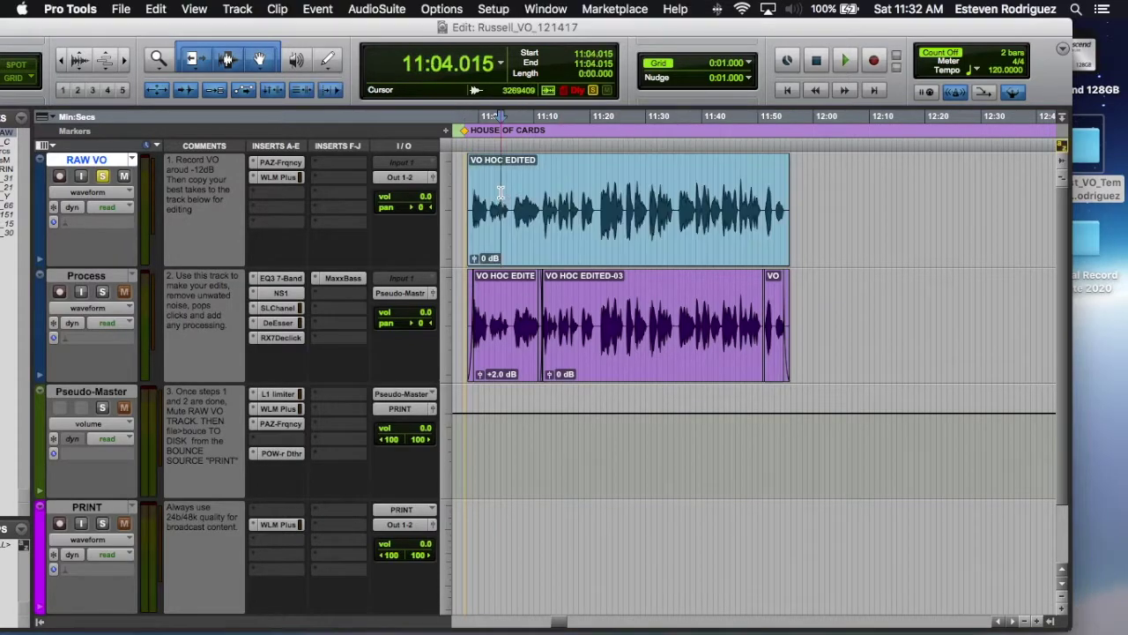
key("super+bracketright")
left_click_drag(729, 26, 772, 21)
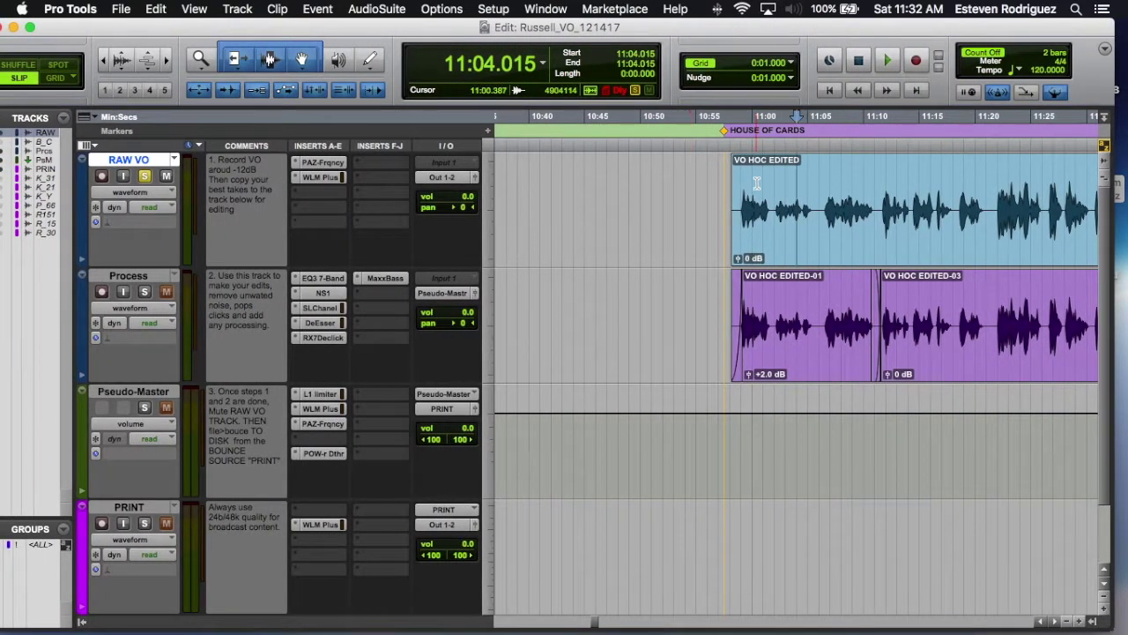
scroll(749, 203, "right", 5)
left_click(731, 240)
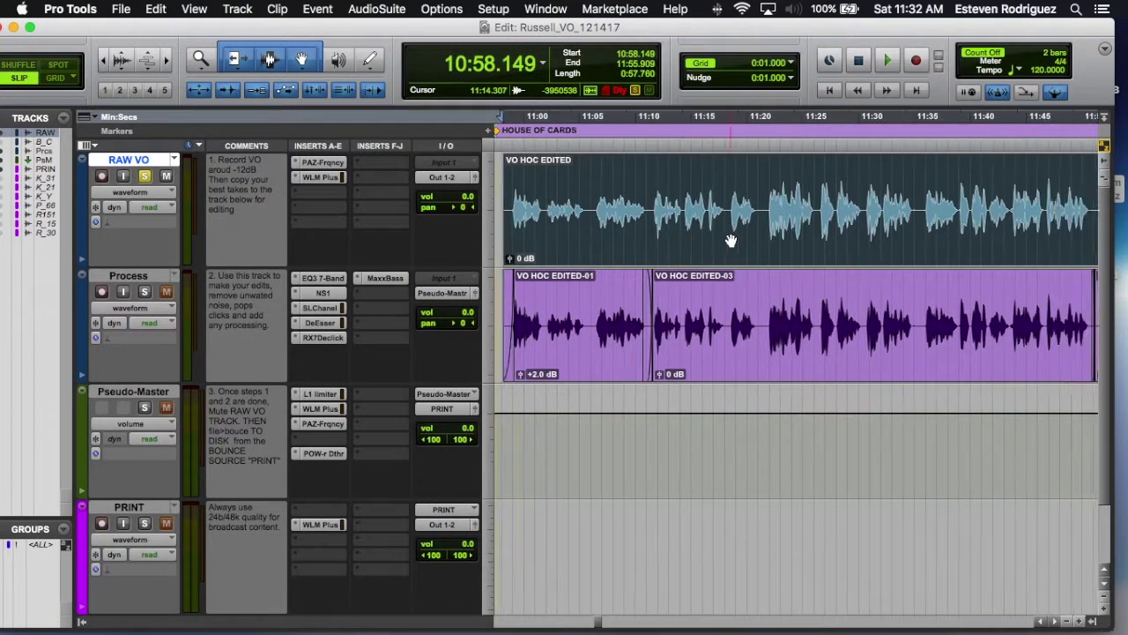
key("super+bracketleft")
key("super+bracketright")
scroll(721, 240, "right", 2)
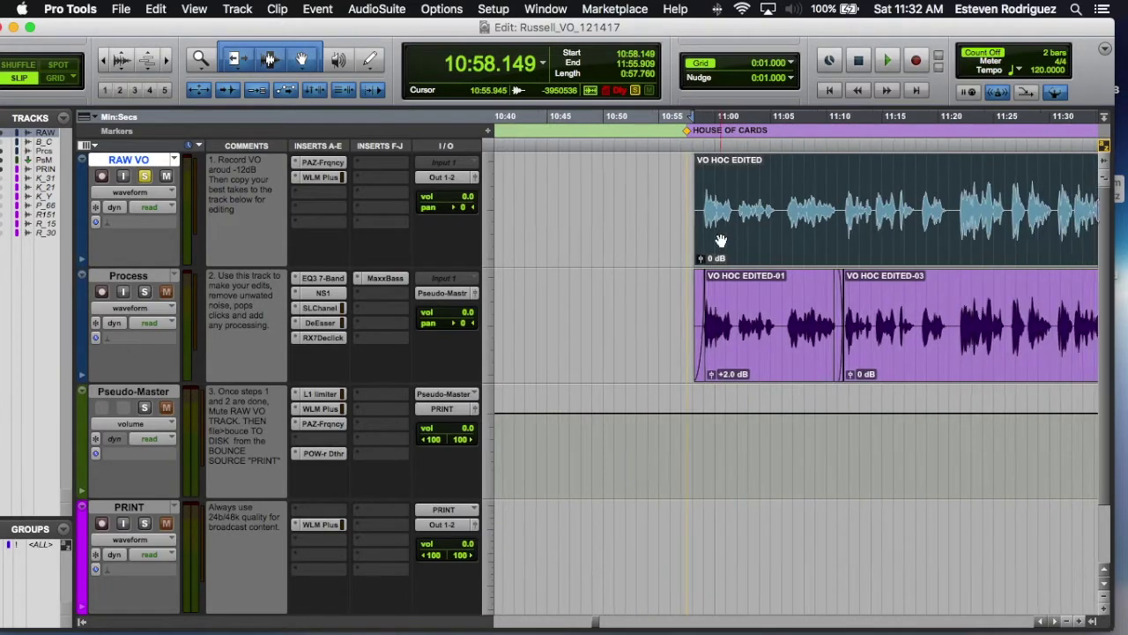
scroll(721, 241, "right", 5)
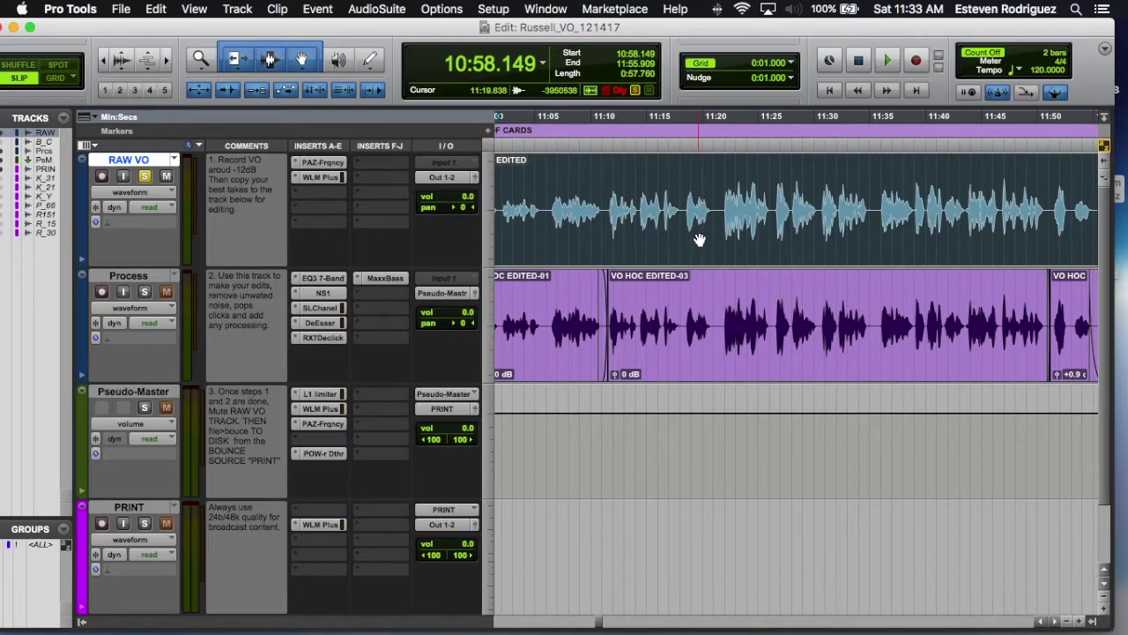
scroll(728, 233, "right", 1)
scroll(731, 233, "right", 1)
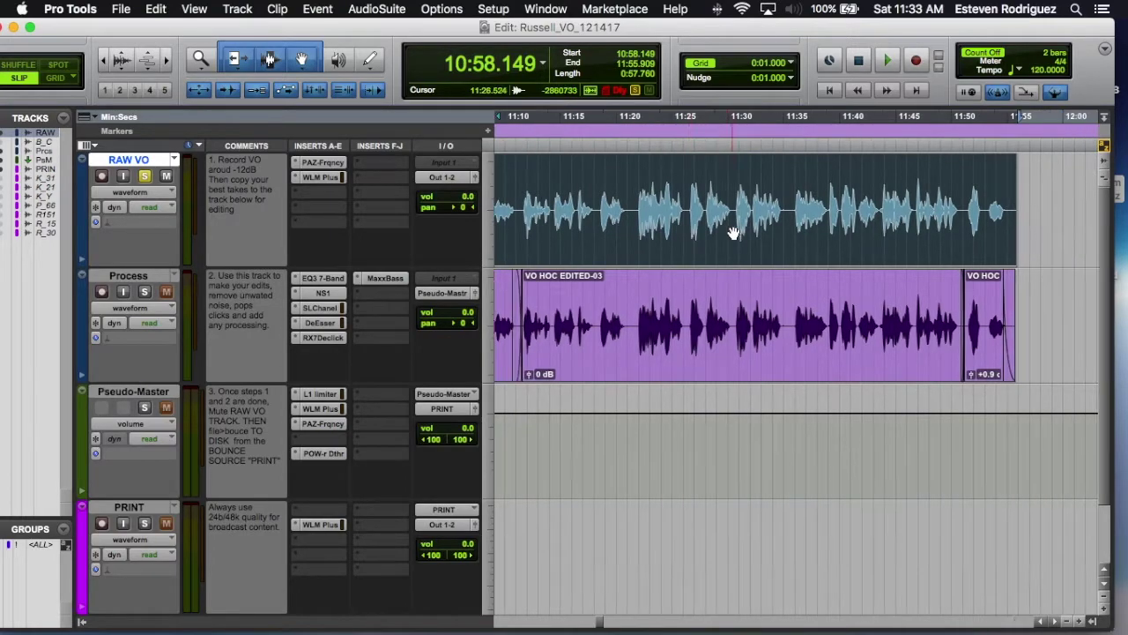
scroll(732, 232, "left", 2)
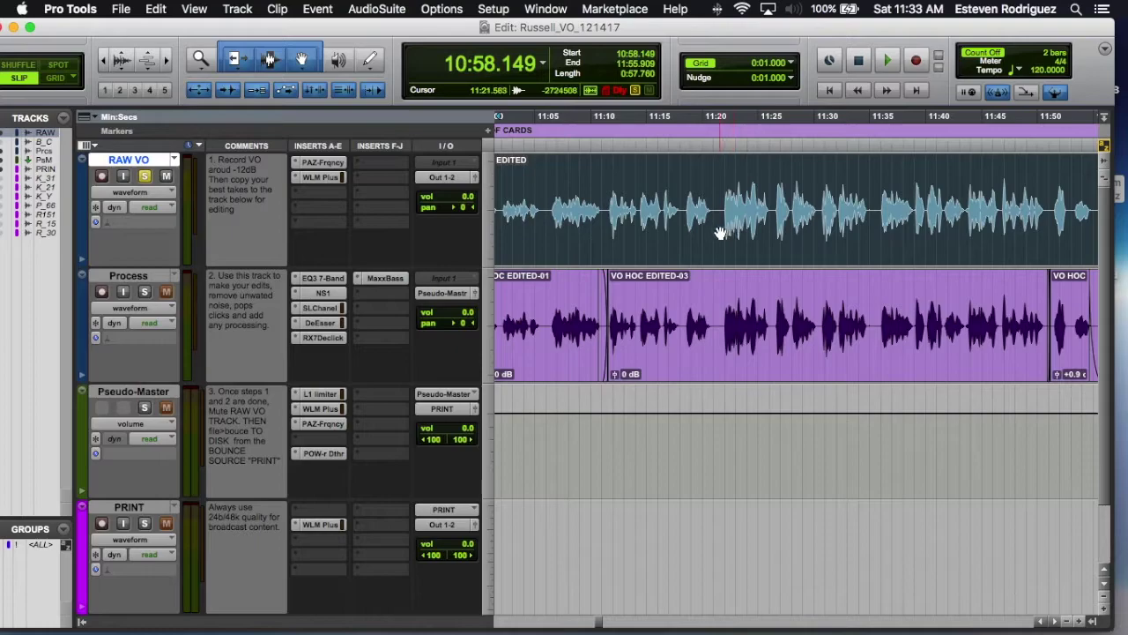
scroll(698, 233, "left", 2)
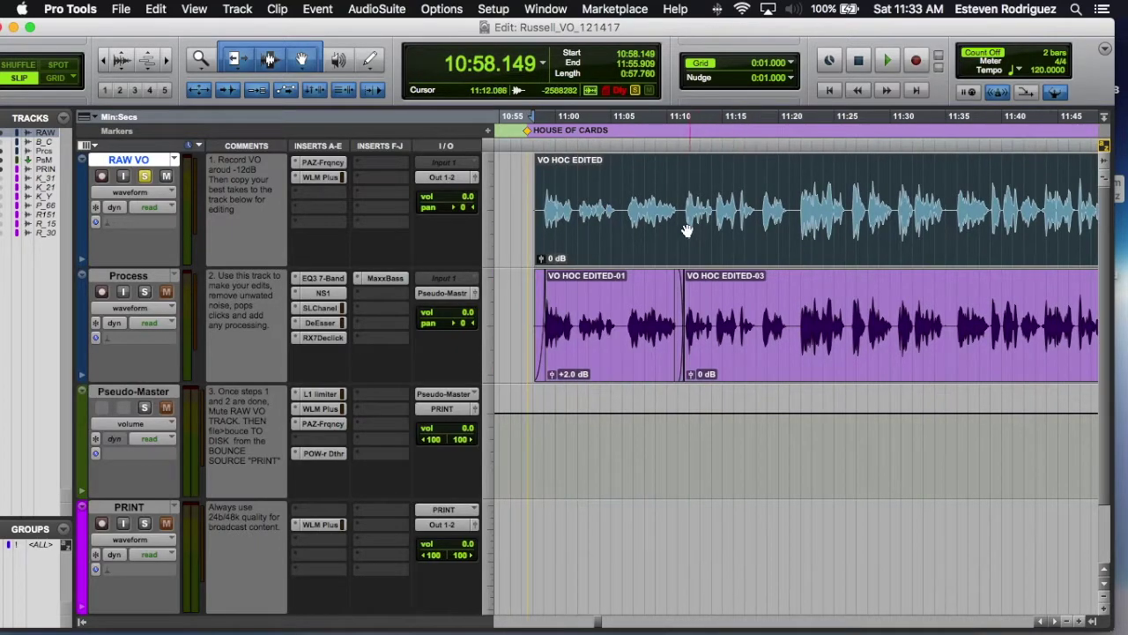
- Play the soloed RAW VO track from 10:56.685, just before the HOUSE OF CARDS clip, while following its waveform
left_click(524, 189)
left_click(519, 189)
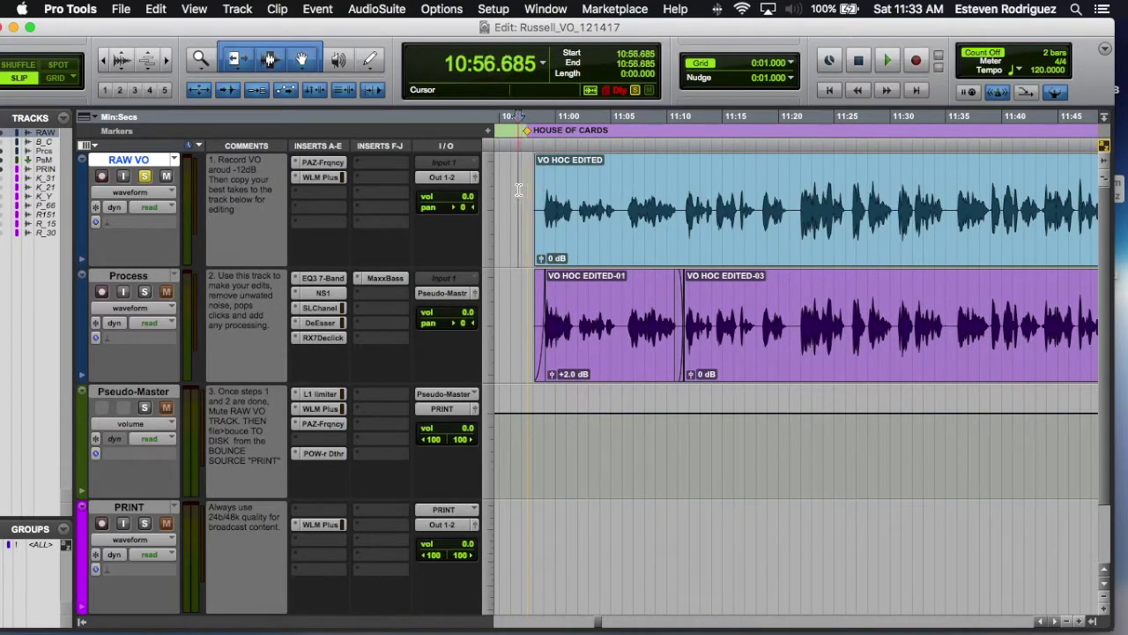
key("space")
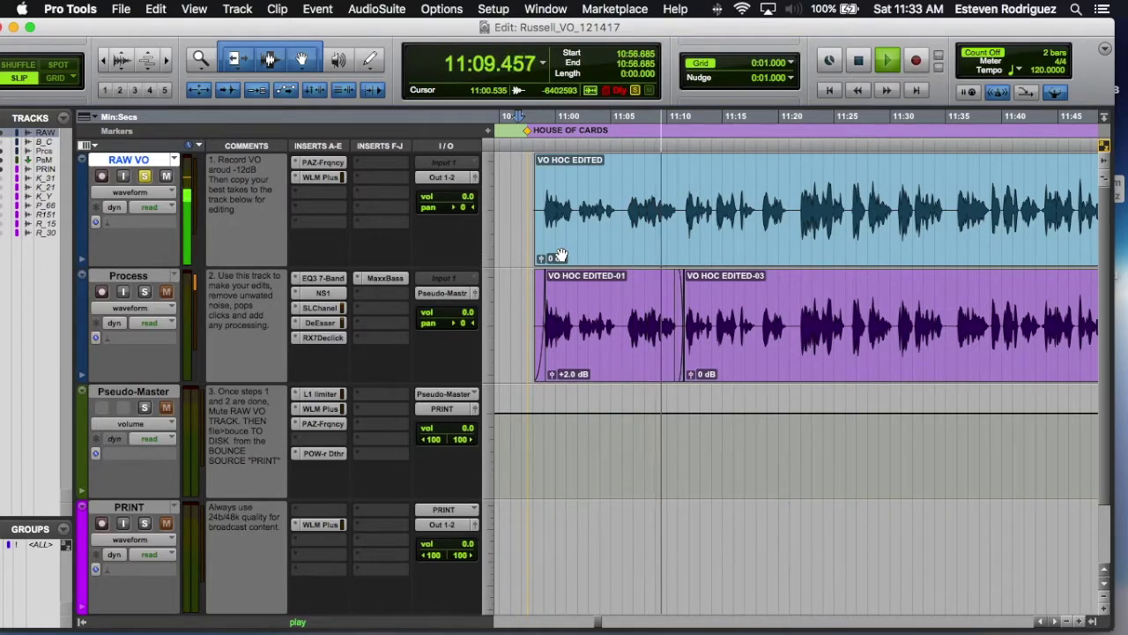
scroll(622, 275, "right", 2)
scroll(626, 276, "right", 2)
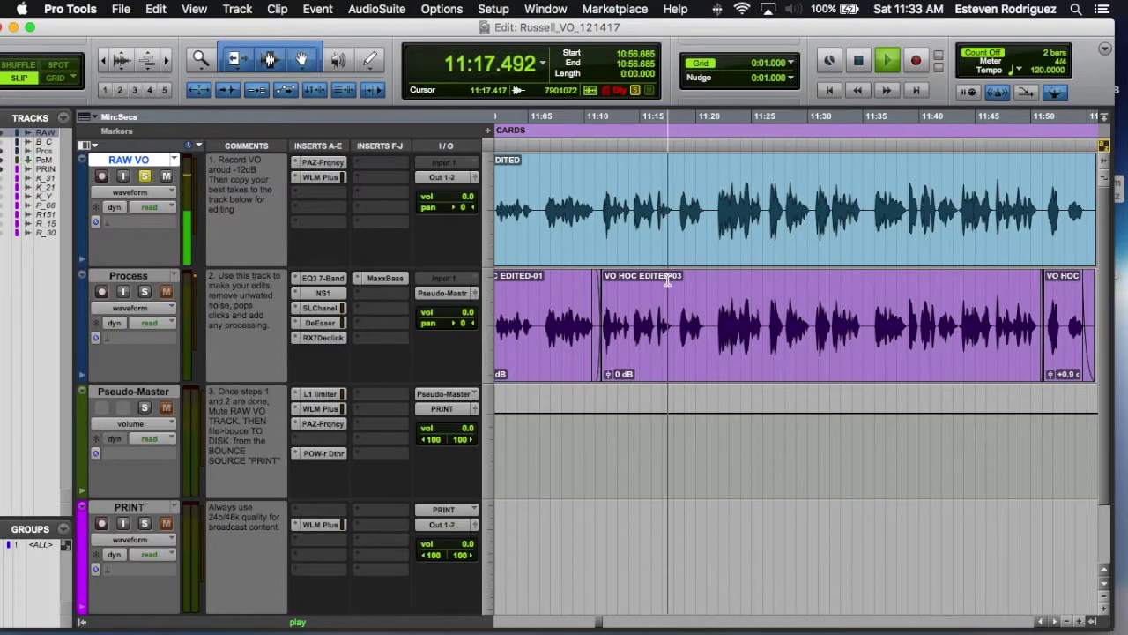
key("super+bracketleft")
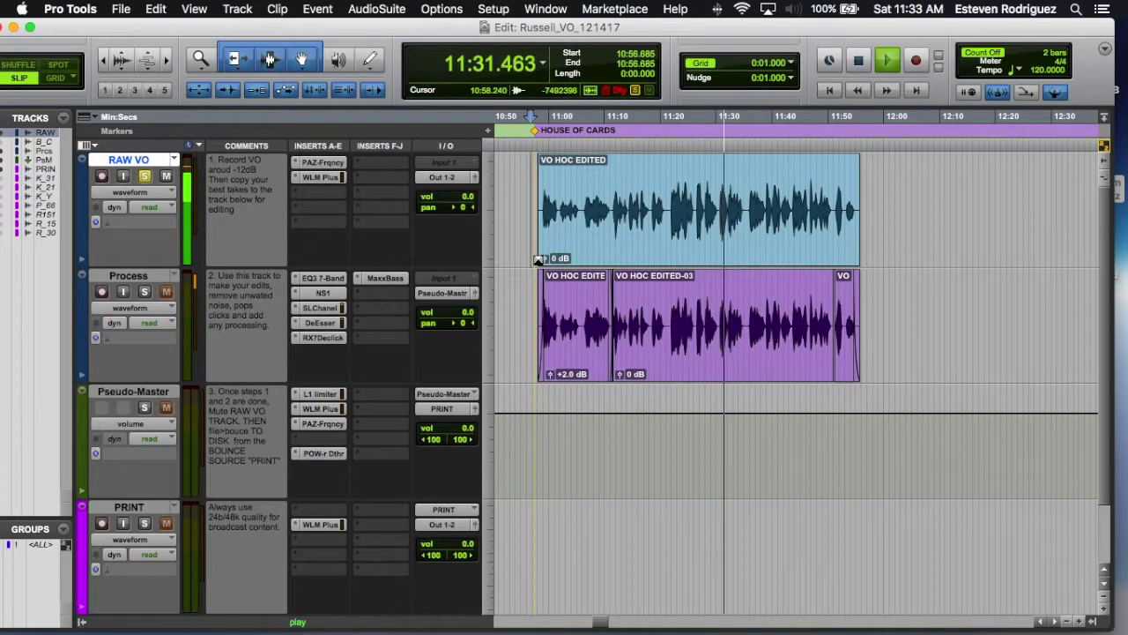
scroll(537, 260, "down", 2)
scroll(537, 260, "up", 2)
scroll(538, 260, "right", 3)
scroll(538, 260, "left", 4)
scroll(538, 260, "right", 1)
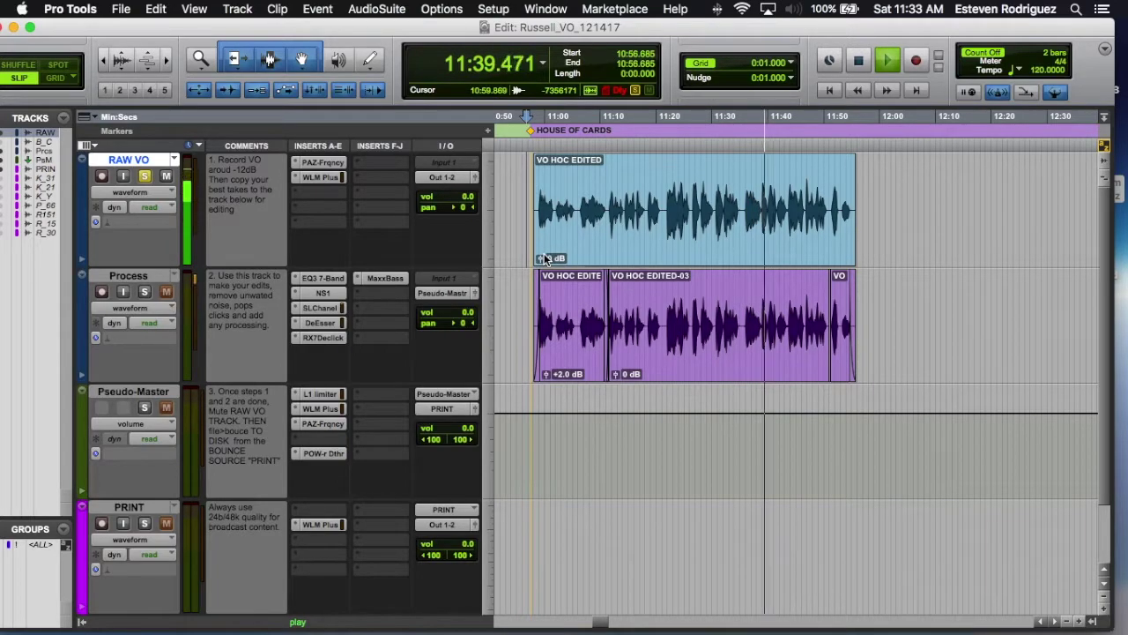
- Bypass all six Process track inserts: NS1, SSLChannel, DeEsser, RX7Declick, MaxxBass and EQ3 7-Band
left_click(323, 292, "super")
left_click(322, 308, "super")
left_click(322, 322, "super")
left_click(322, 338, "super")
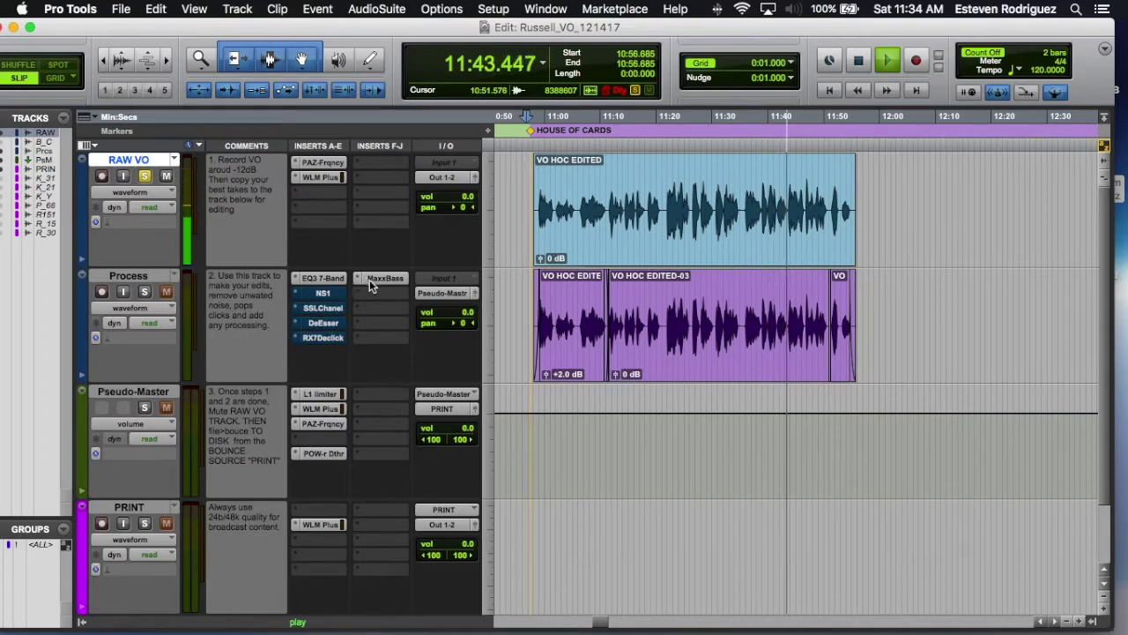
left_click(386, 278, "super")
left_click(323, 277, "super")
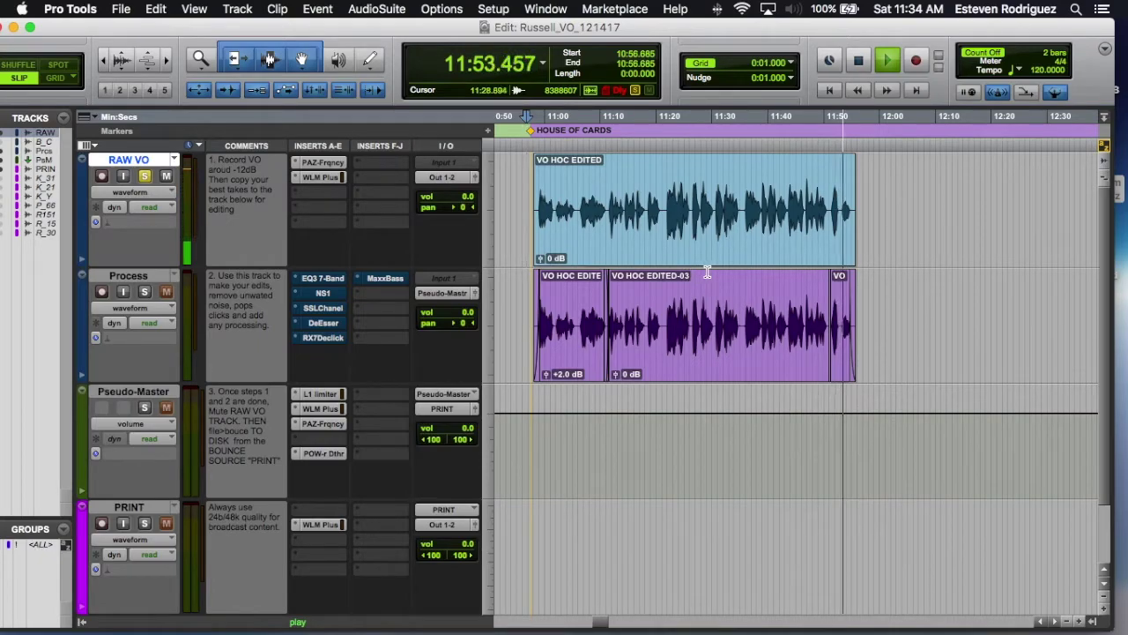
- Turn off solo on the RAW VO track, stop playback, and select its VO HOC EDITED clip
left_click(147, 177)
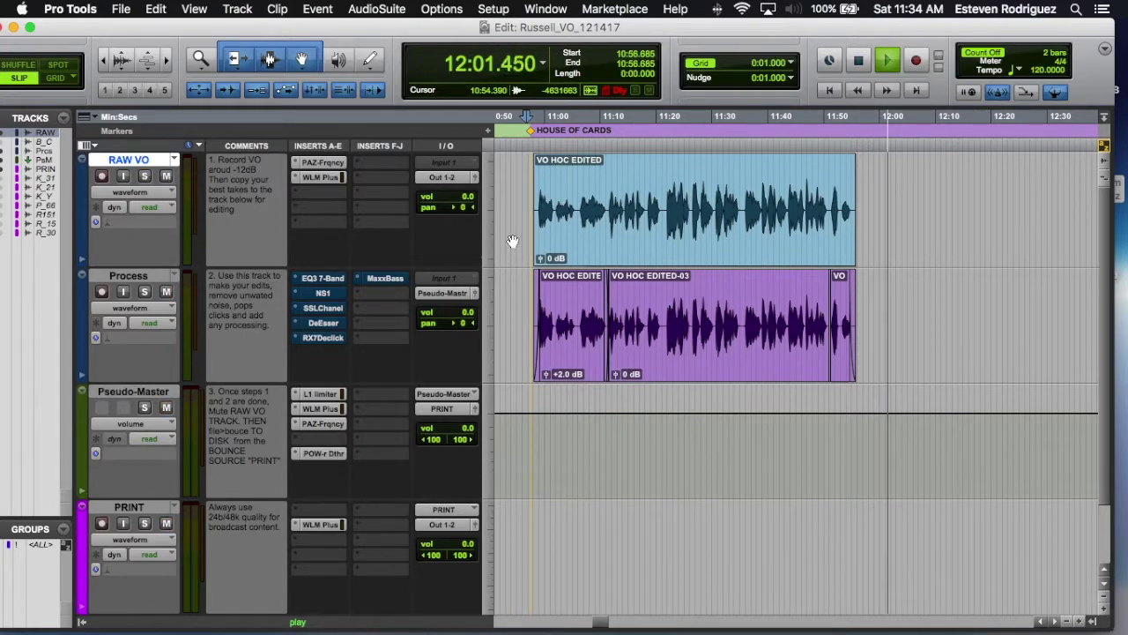
key("space")
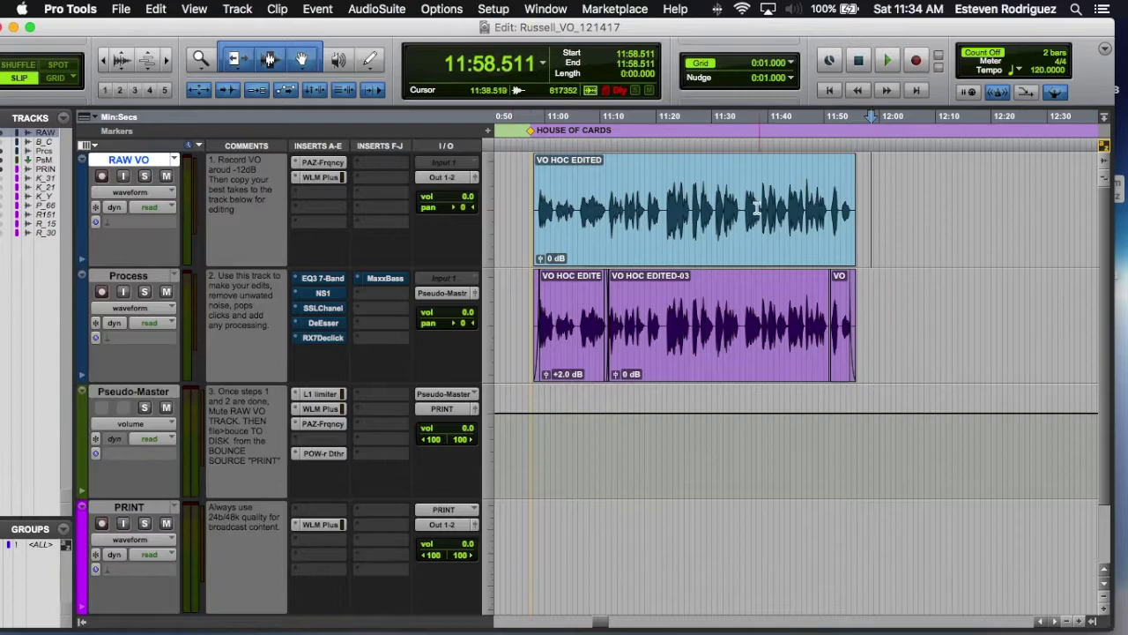
left_click(615, 216)
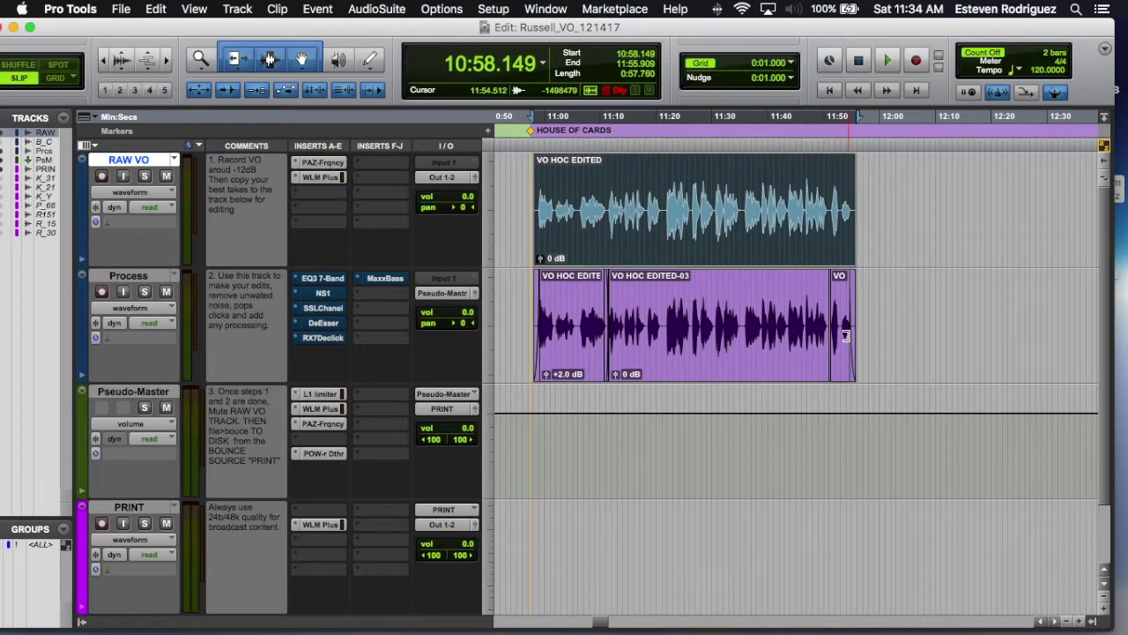
- Enlarge the audio waveforms vertically and examine the low-level sounds between phrases across the Process track's clips
left_click(516, 314)
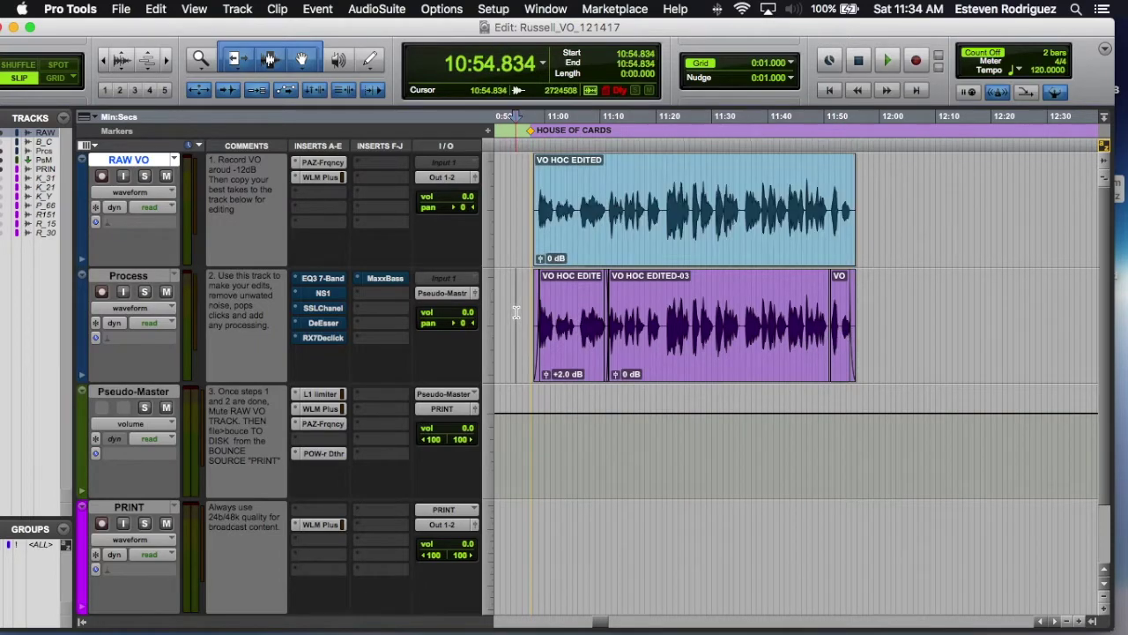
scroll(529, 314, "up", 2)
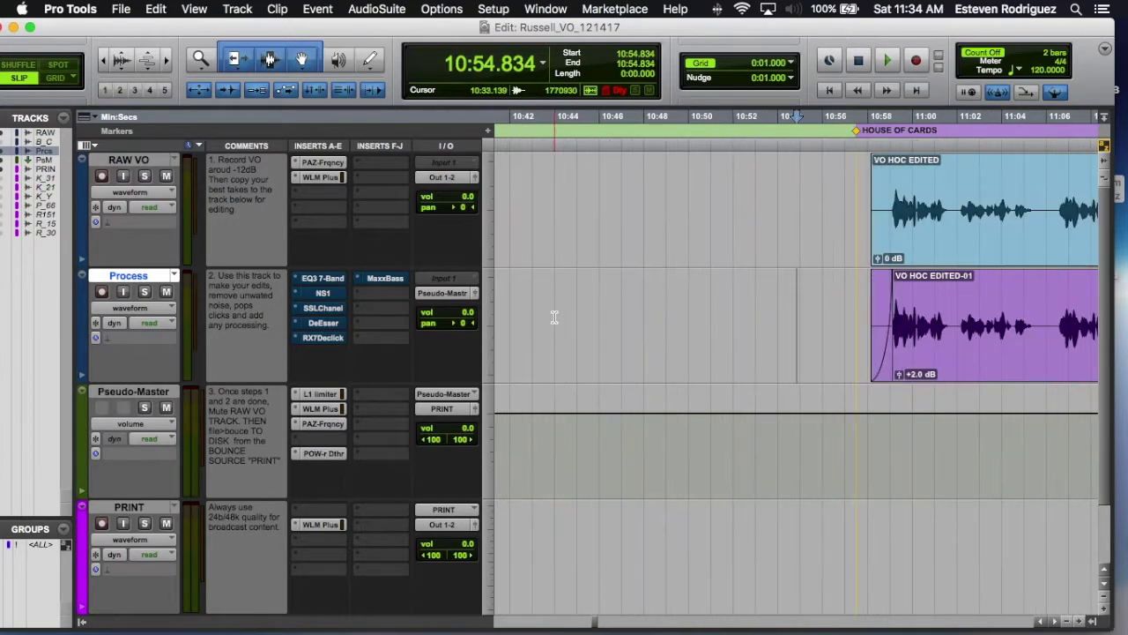
scroll(560, 314, "right", 5)
scroll(555, 310, "right", 4)
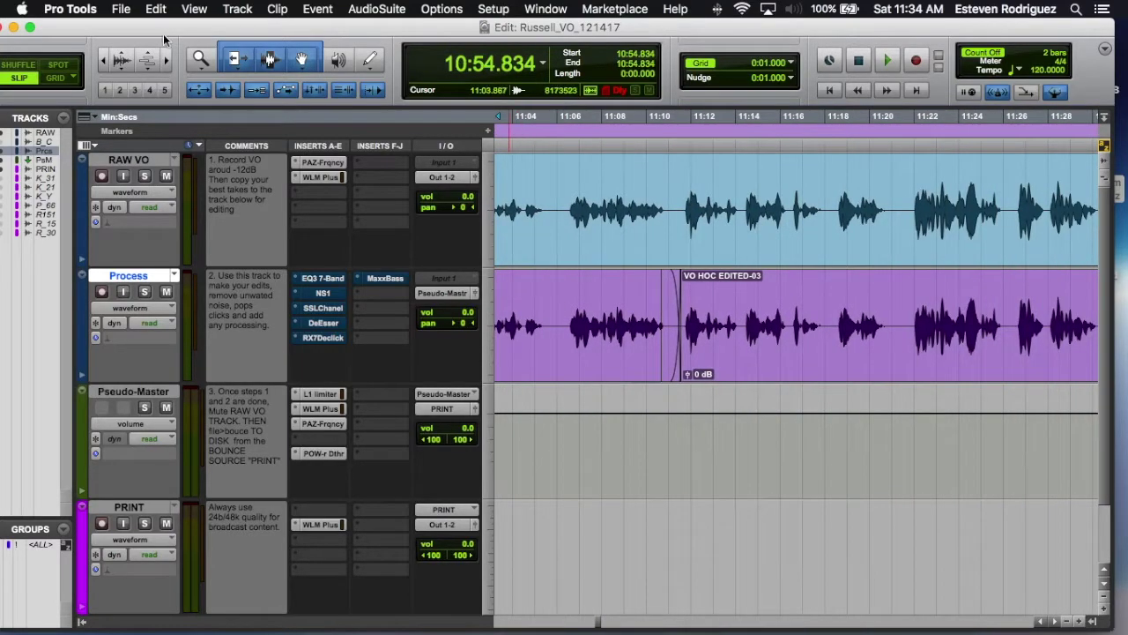
left_click(121, 58)
left_click(121, 58)
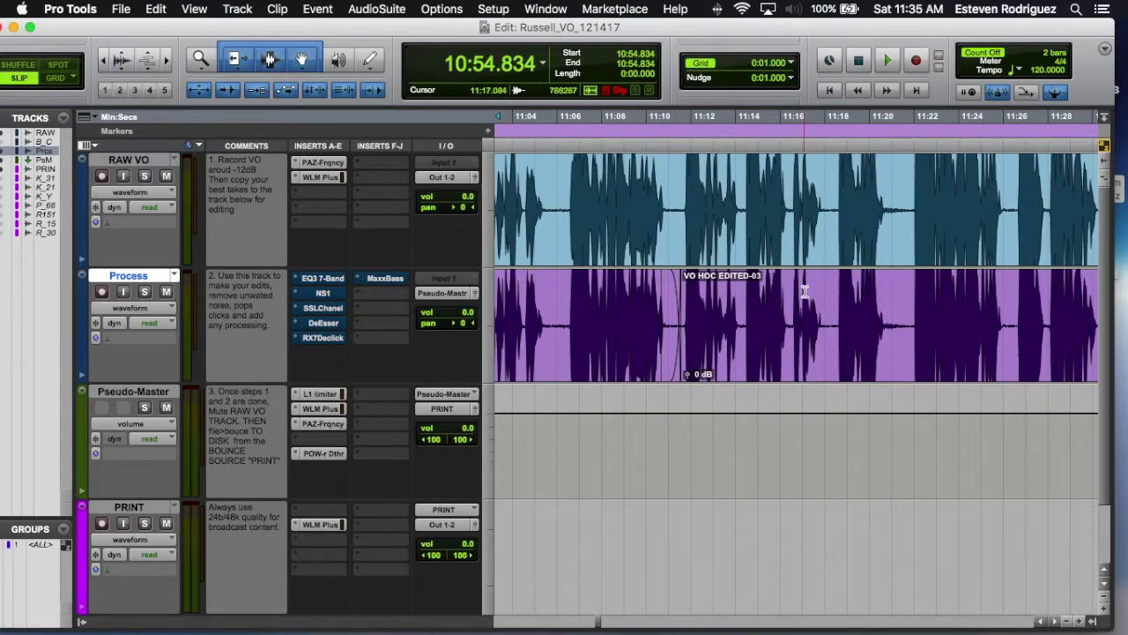
scroll(805, 291, "right", 14)
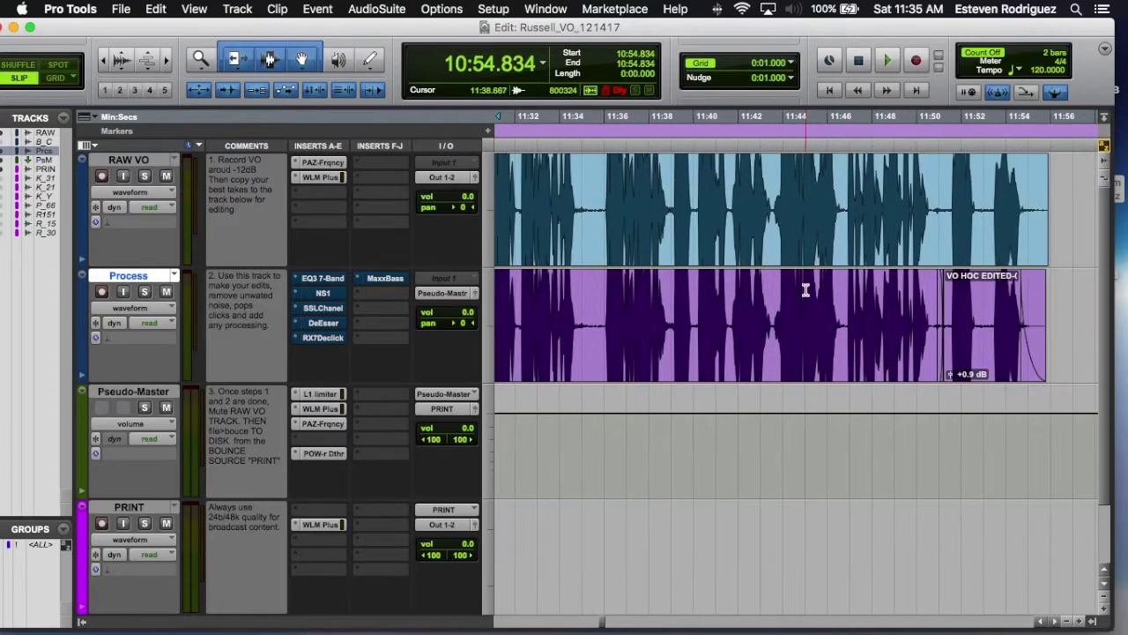
scroll(804, 290, "left", 16)
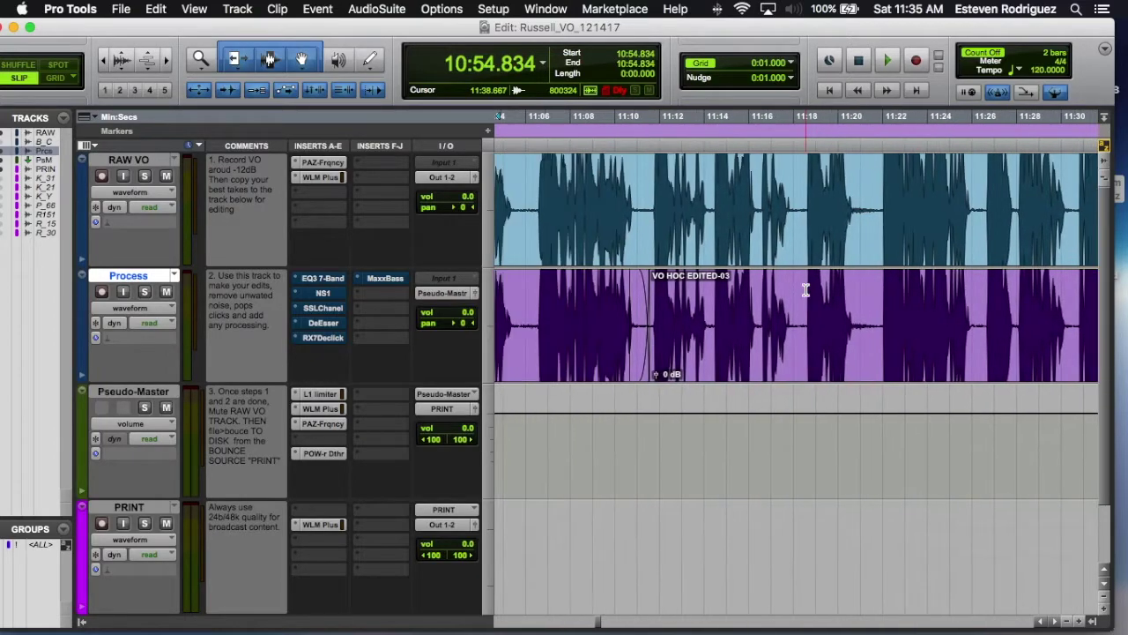
- Audition the end of the phrase and the pause from about 11:17.3 to 11:18.7 on the Process track
left_click(882, 313)
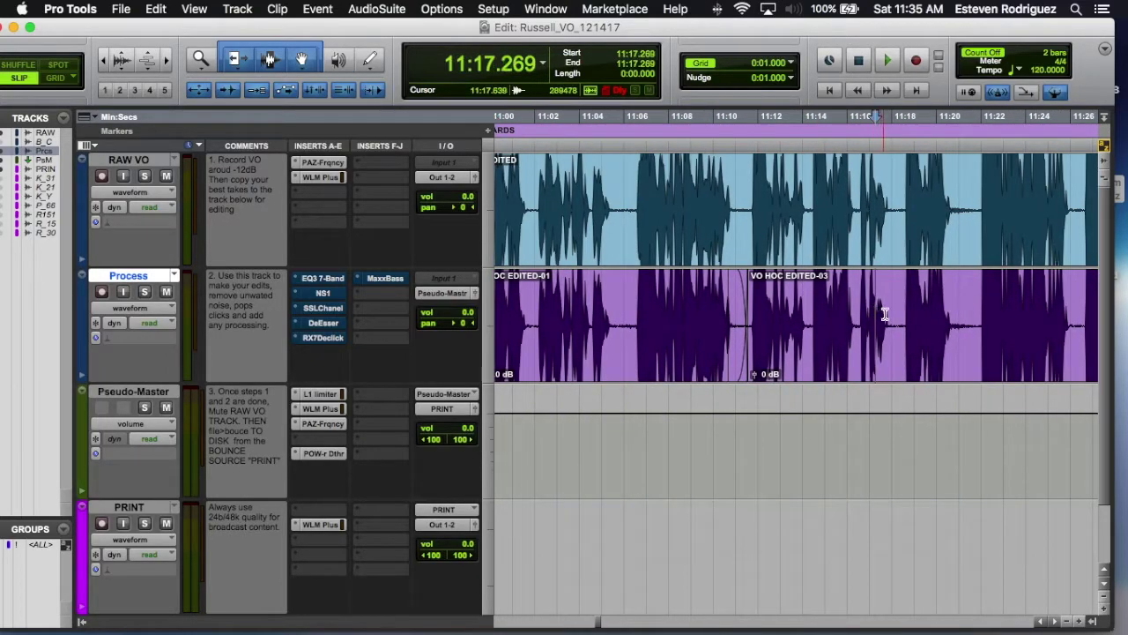
key("super+bracketright")
key("super+bracketright")
key("super+bracketright")
scroll(904, 316, "right", 6)
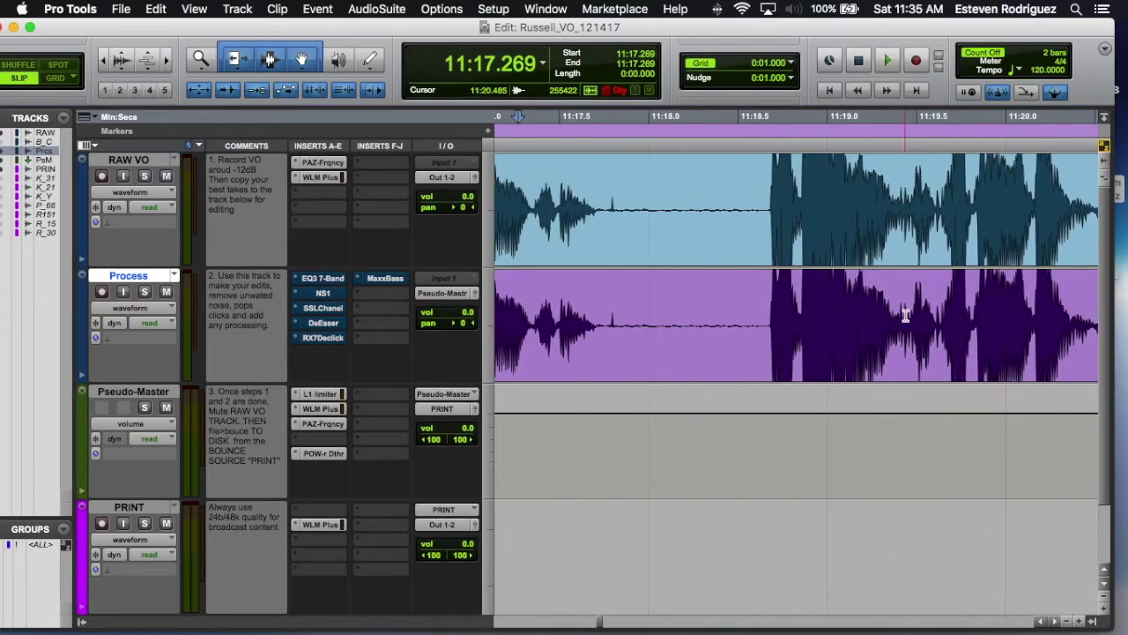
key("space")
key("space")
left_click(593, 308)
key("space")
key("space")
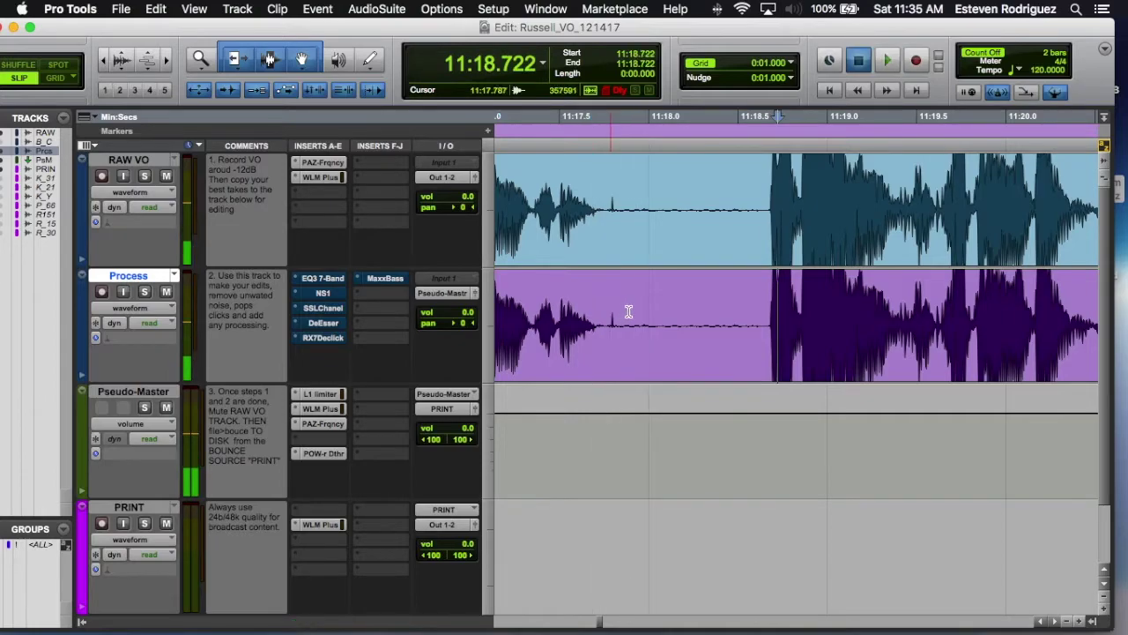
- Cut the pause between about 11:17.7 and 11:18.6 out of the Process track and fade in the clip that follows
left_click(650, 310)
left_click_drag(647, 284, 755, 354)
key("super+bracketleft")
key("super+bracketleft")
scroll(714, 348, "left", 6)
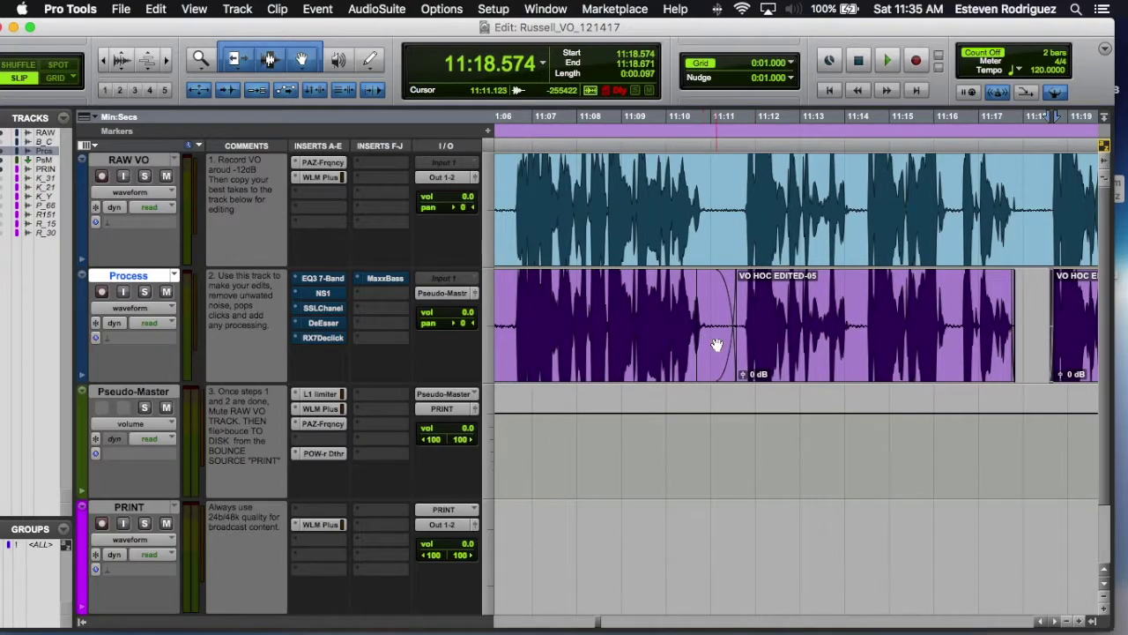
- Locate the next quiet pause between phrases on the Process track, around 11:34.7
scroll(716, 345, "left", 5)
key("super+bracketleft")
key("super+bracketleft")
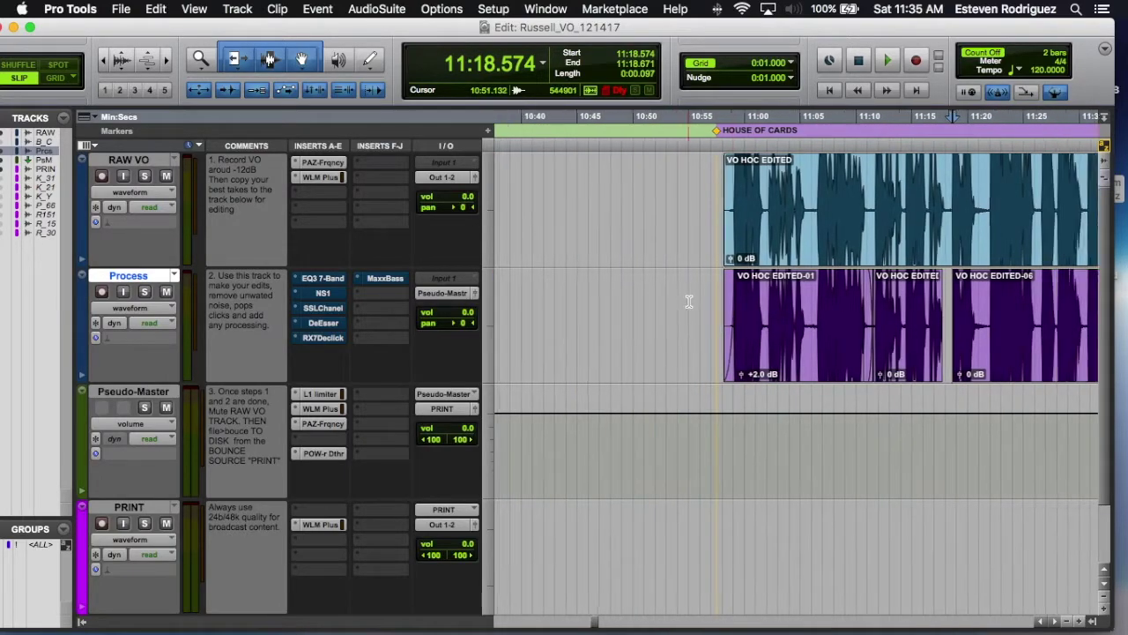
scroll(689, 301, "right", 5)
left_click(729, 303)
key("super+bracketright")
key("super+bracketright")
key("super+bracketright")
key("super+bracketright")
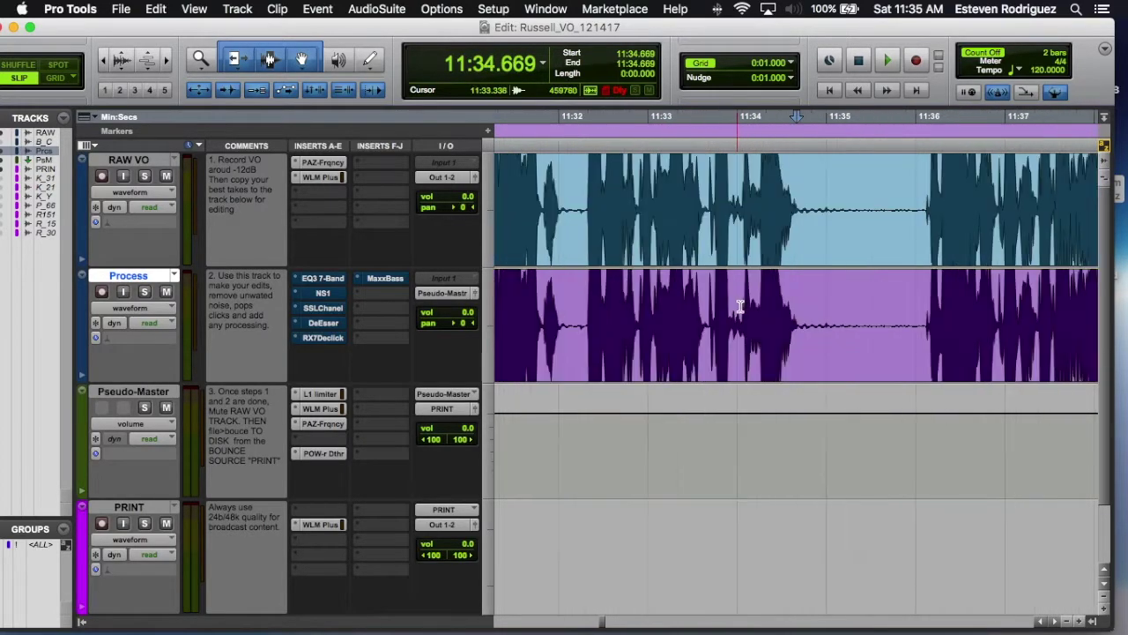
- Audition the phrase ending from about 11:34.2 and the start of the pause at 11:34.8 on the Process track
left_click(662, 303)
key("space")
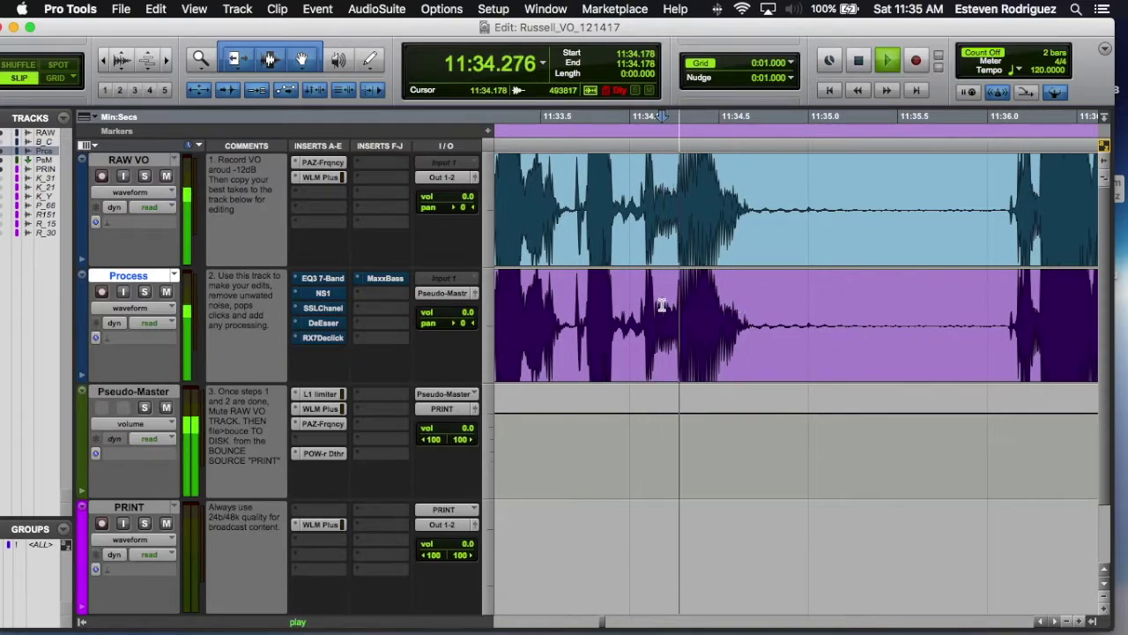
left_click(737, 304)
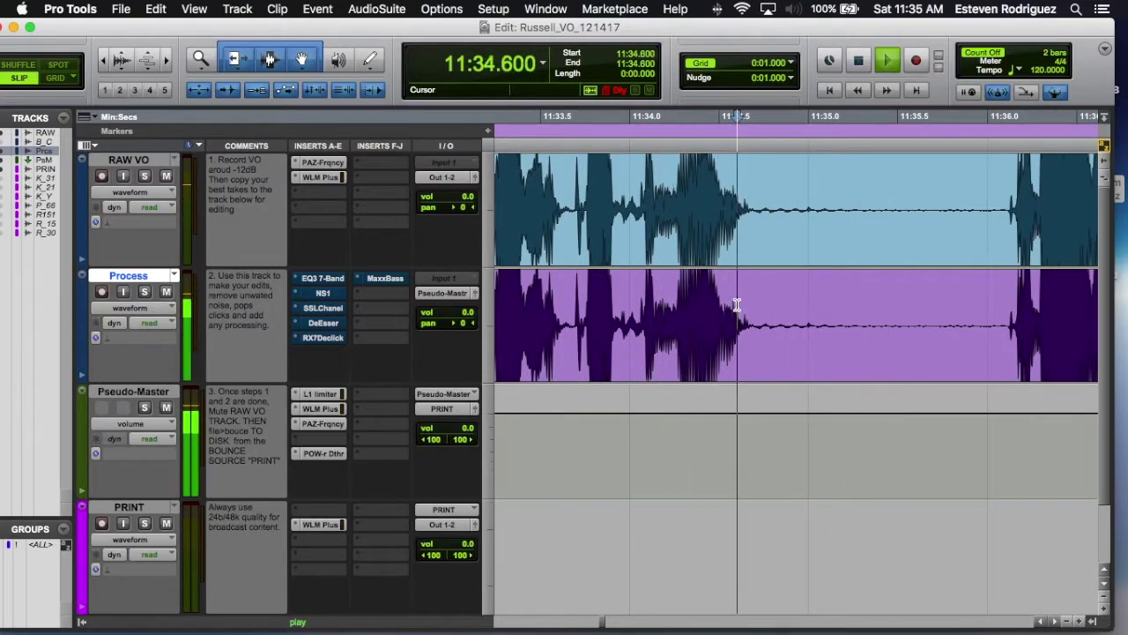
key("space")
left_click(770, 306)
key("space")
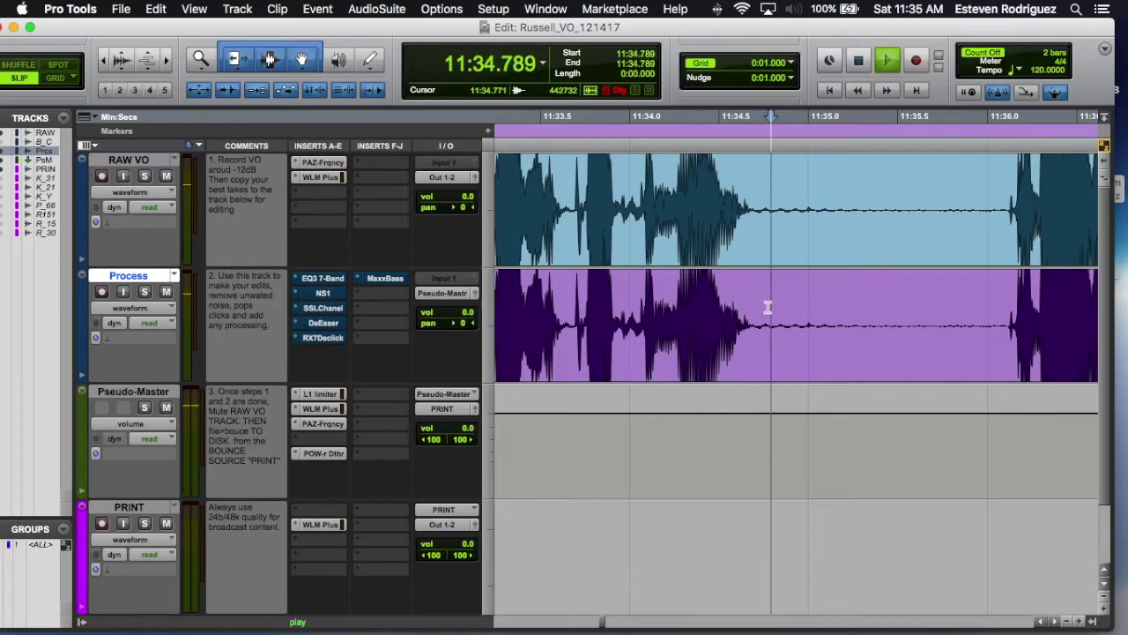
key("space")
- Cut the pause from 11:34.868 to about 11:35.85 out of the Process track and give the next clip a 0.138-second fade-in
left_click(785, 292)
key("super+e")
left_click_drag(785, 292, 997, 361)
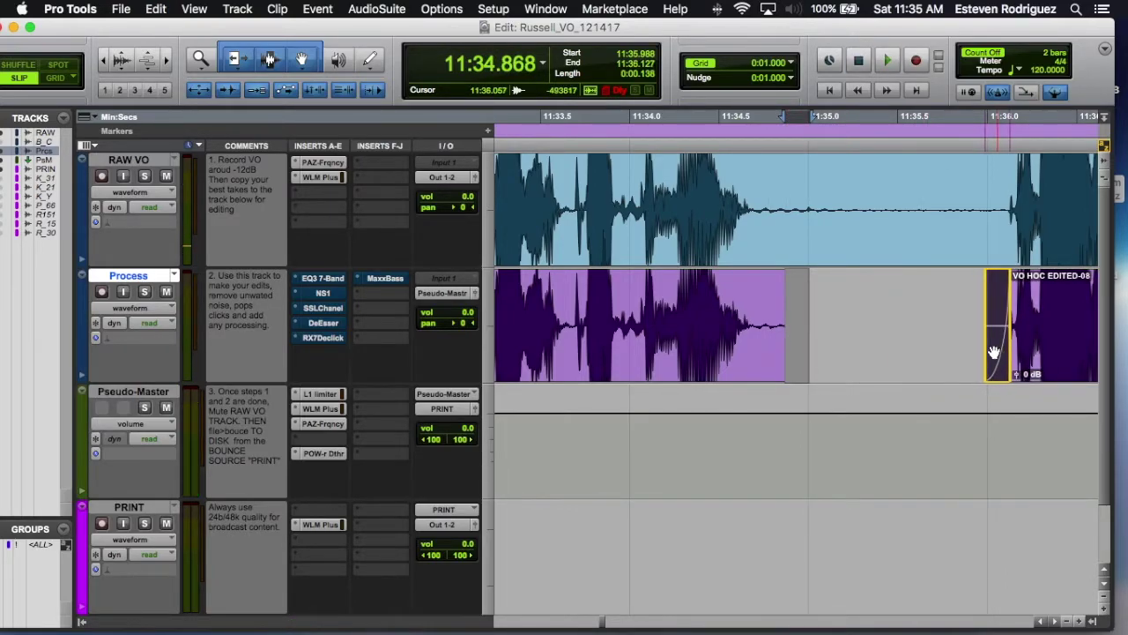
- Add a short fade-out to the end of the Process clip just before the gap at 11:34.868
left_click_drag(783, 291, 755, 297)
key("ctrl+f")
left_click(607, 297)
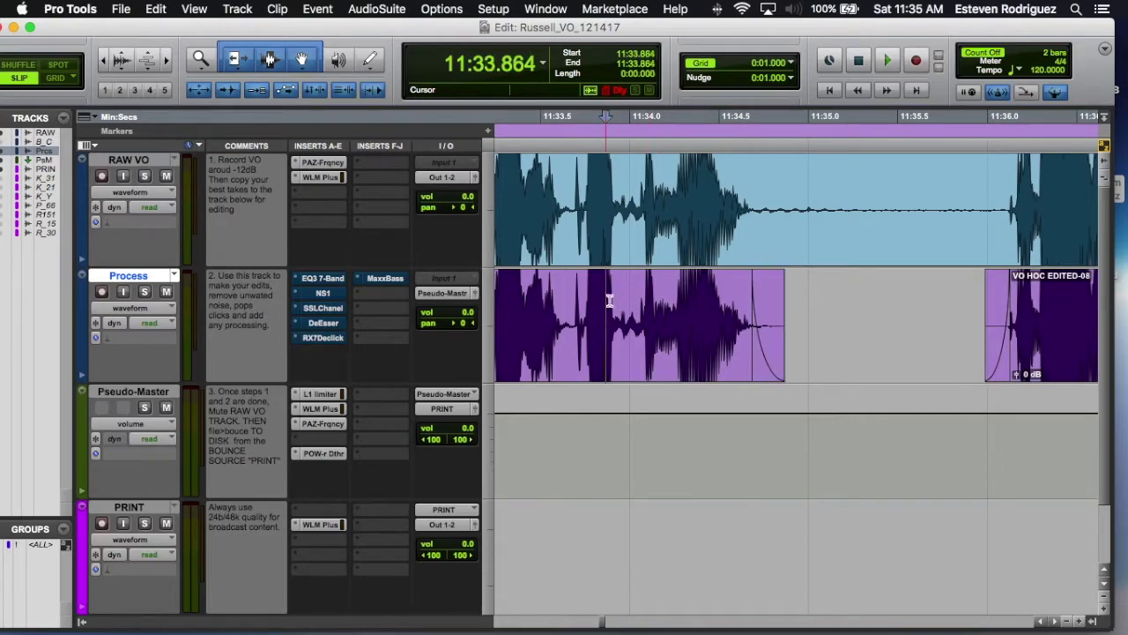
- Audition the faded phrase ending before the gap at 11:34.868 on the Process track from several points after 11:33.5
key("space")
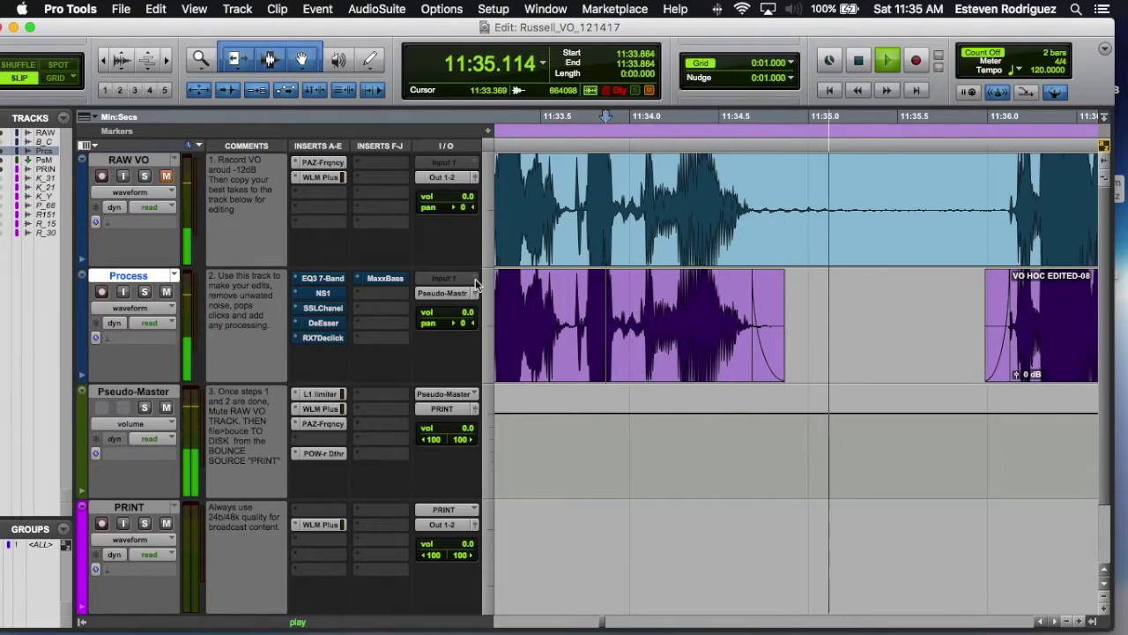
key("space")
key("space")
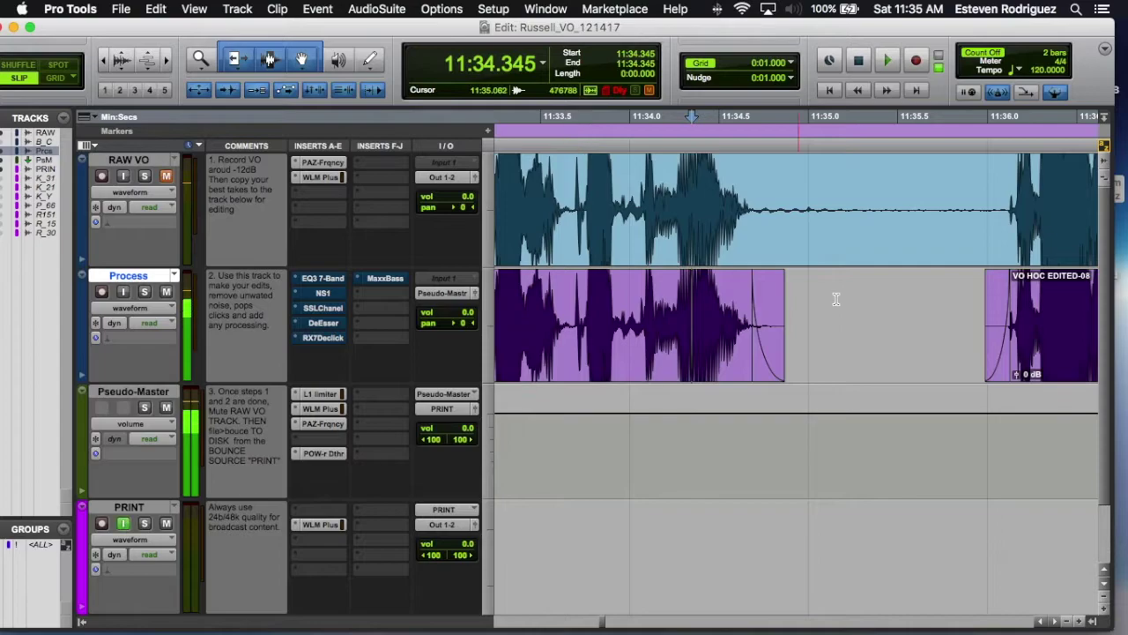
left_click(577, 299)
left_click(553, 302)
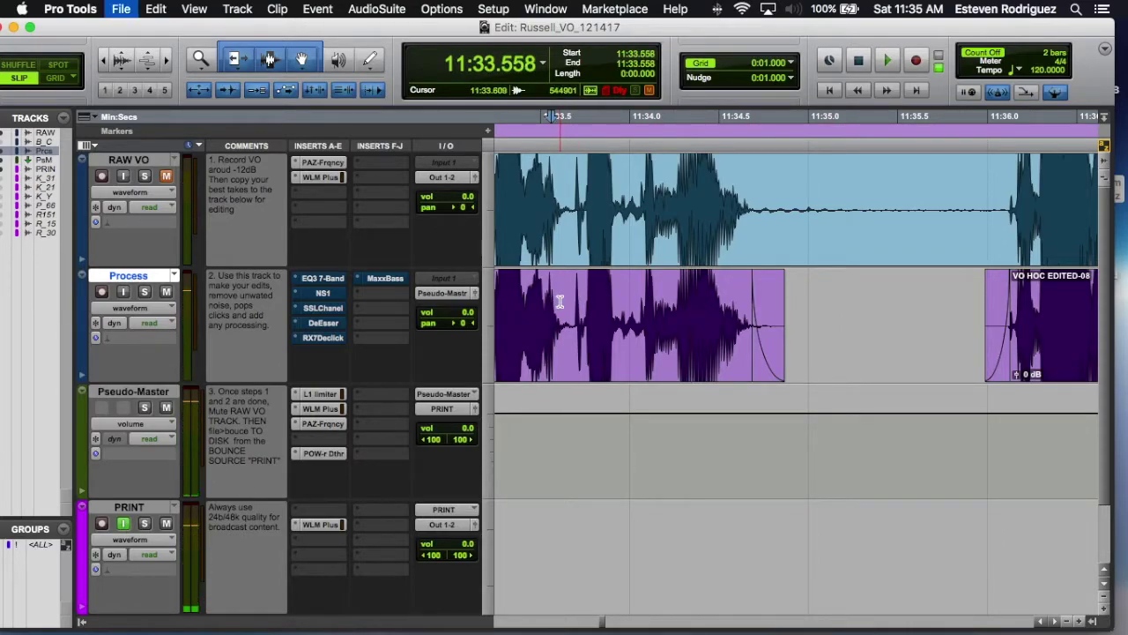
key("r")
key("r")
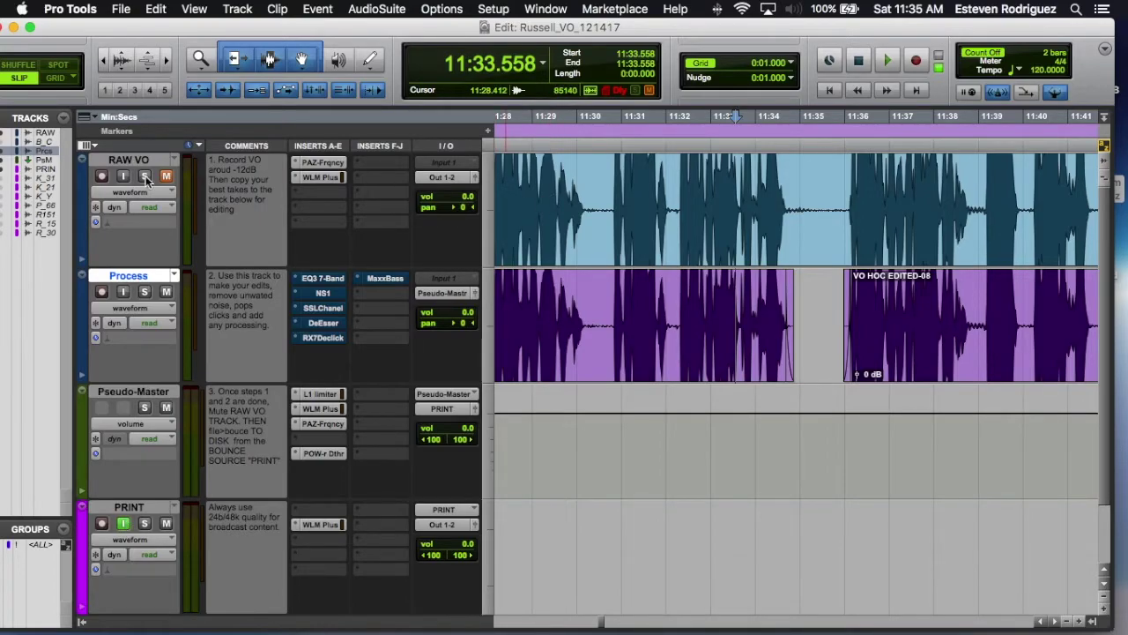
- Reduce the displayed waveform height and mute the whole VO HOC EDITED clip on the RAW VO track
key("super+bracketleft")
key("super+bracketleft")
key("super+bracketleft")
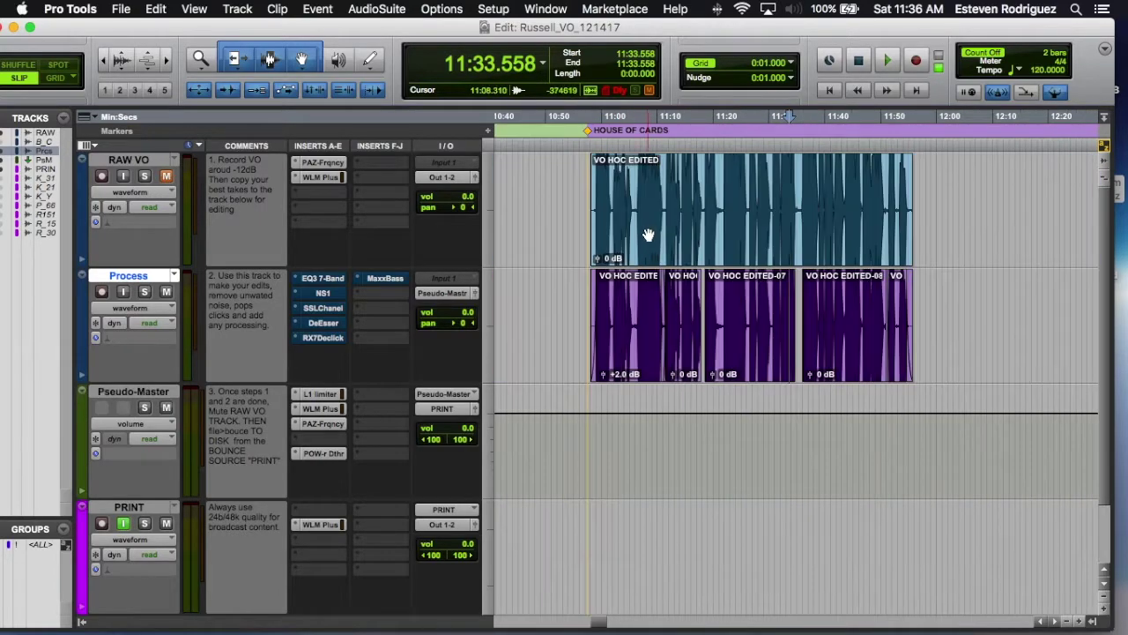
left_click(648, 234)
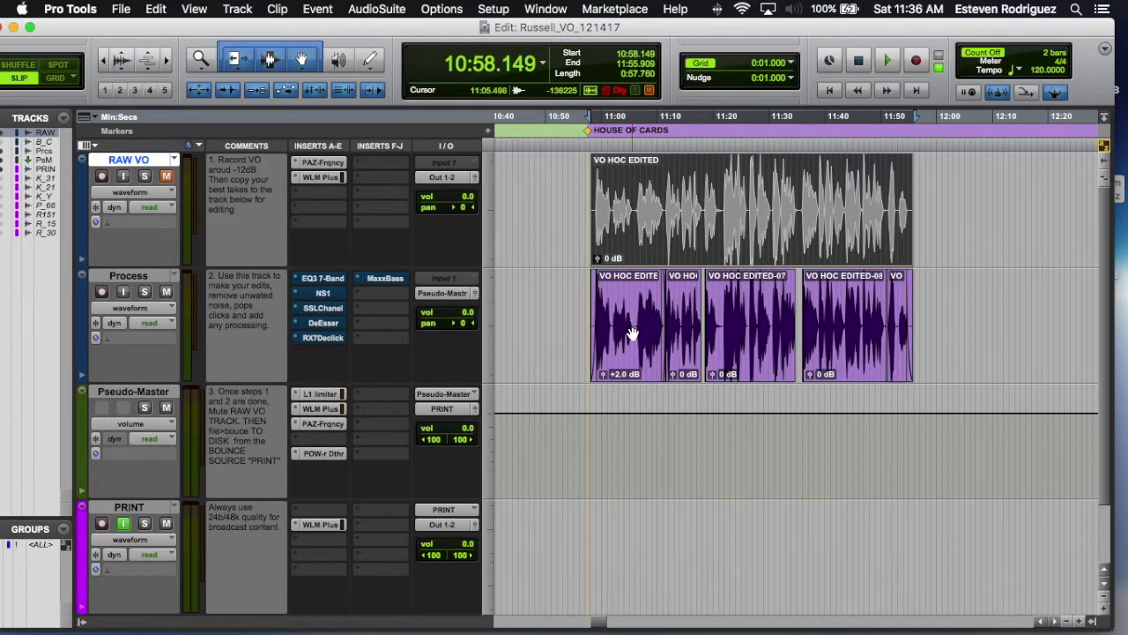
- Cut the short pause from about 11:16.35 to 11:16.5 out of the Process track and fade in the clip that follows
key("super+bracketright")
key("super+bracketright")
scroll(638, 347, "right", 6)
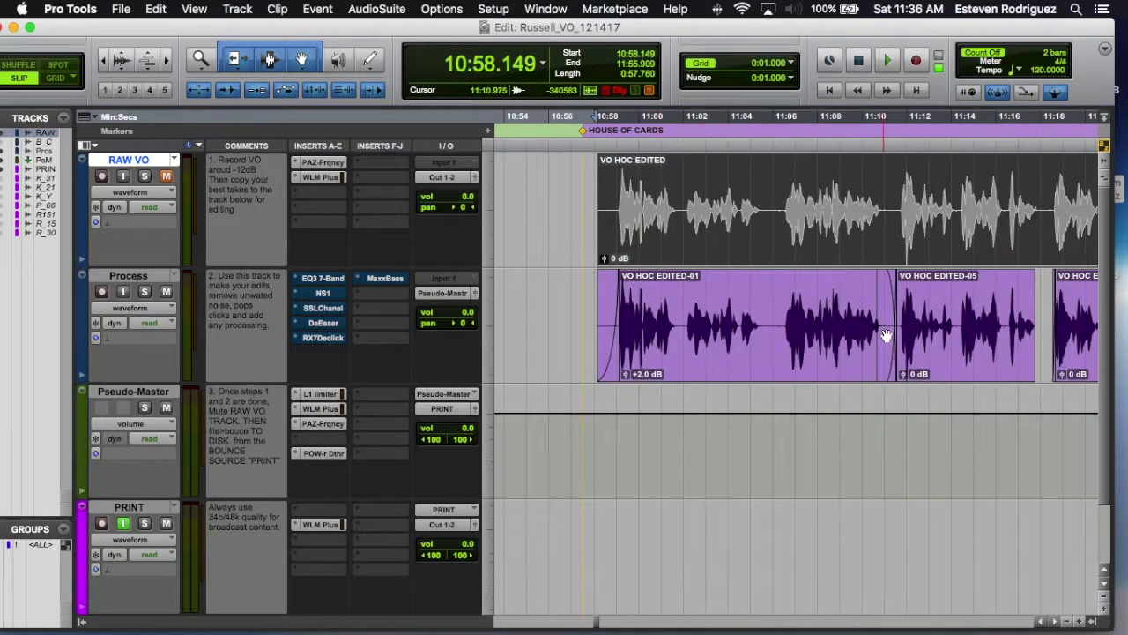
left_click(878, 335)
key("super+bracketright")
key("super+bracketright")
key("space")
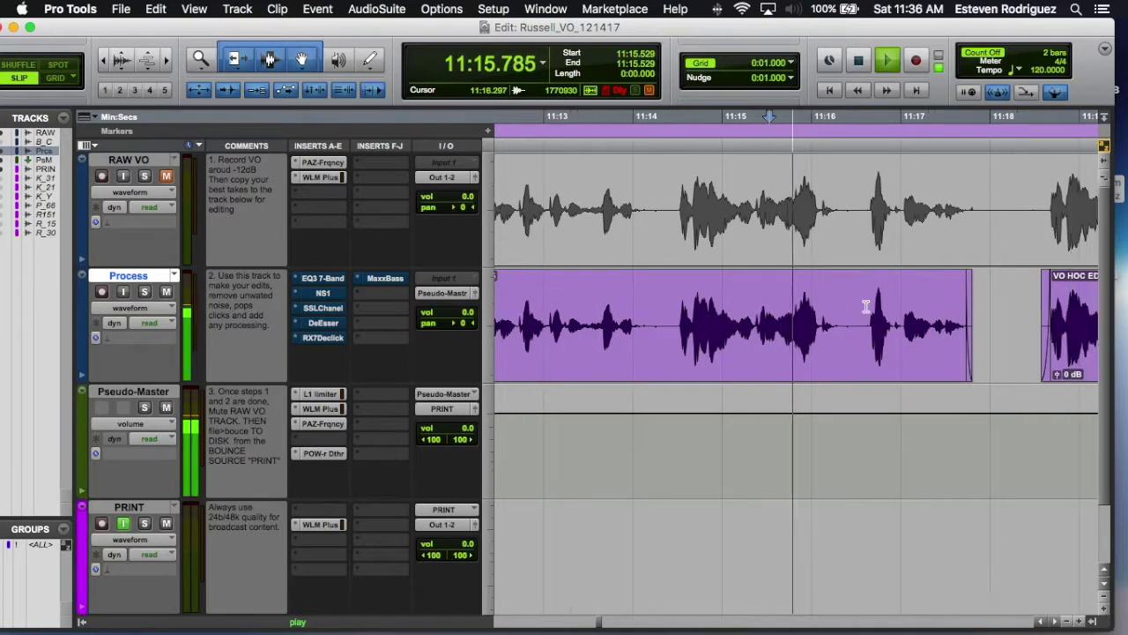
left_click_drag(787, 317, 800, 318)
key("Delete")
key("ctrl+super+f")
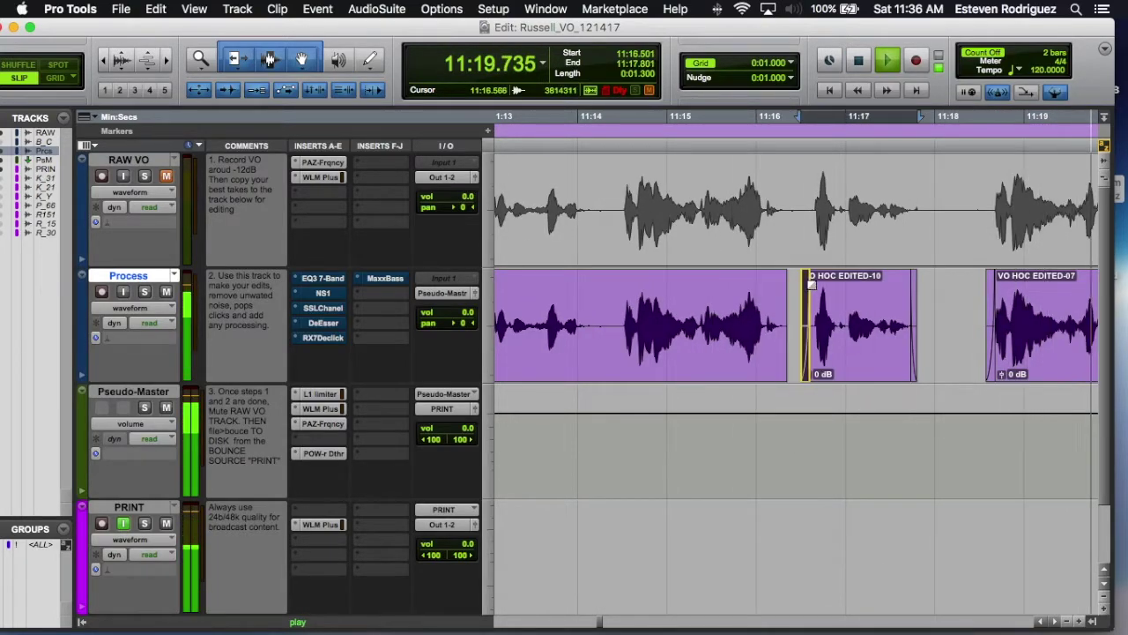
- Add a short fade-out to the Process clip ending at about 11:16.35 and audition the edit from 11:15.844
left_click_drag(789, 280, 778, 280)
key("ctrl+super+f")
left_click(743, 297)
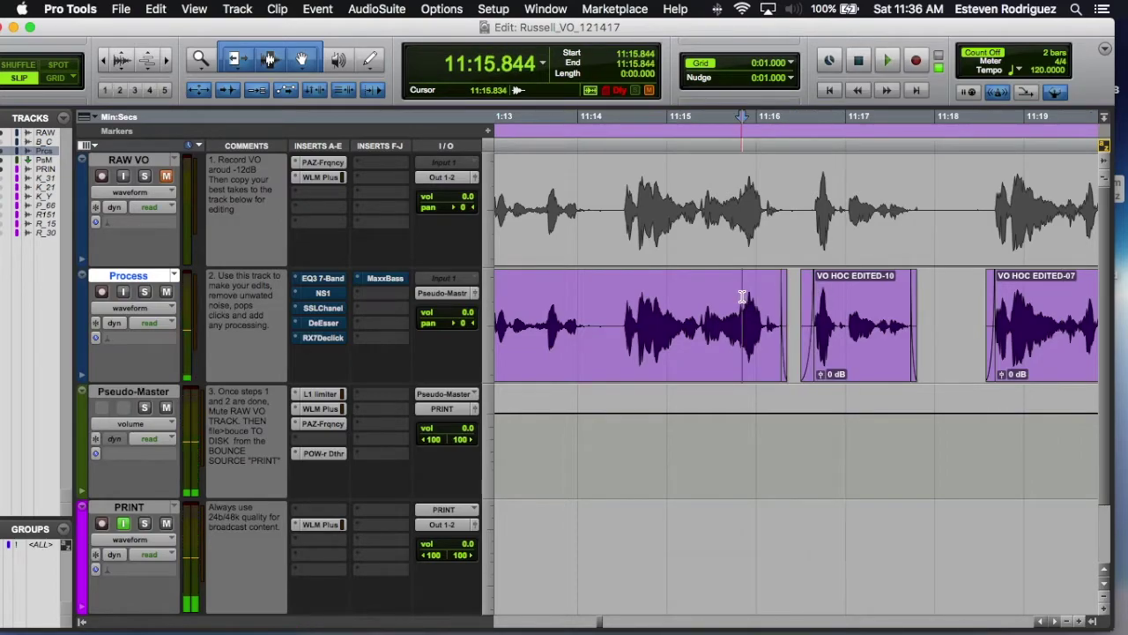
key("space")
key("super+bracketright")
- Reposition the fade-out at the end of VO HOC EDITED-10 by ear so it spans 11:17.690 to 11:17.760
left_click_drag(864, 369, 877, 369)
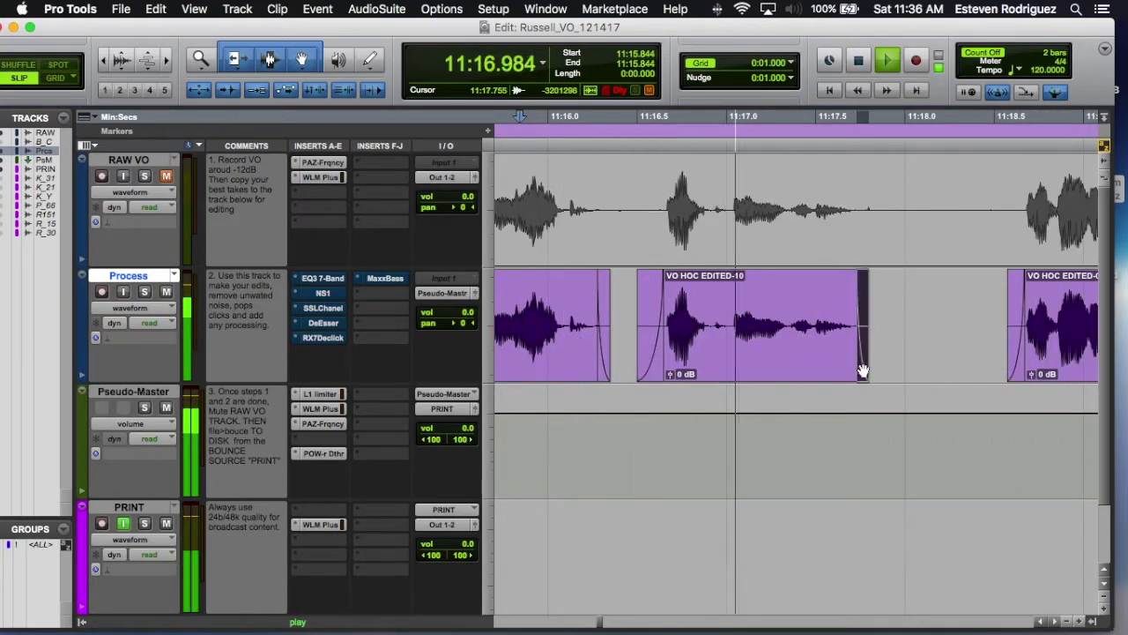
key("ctrl+super+f")
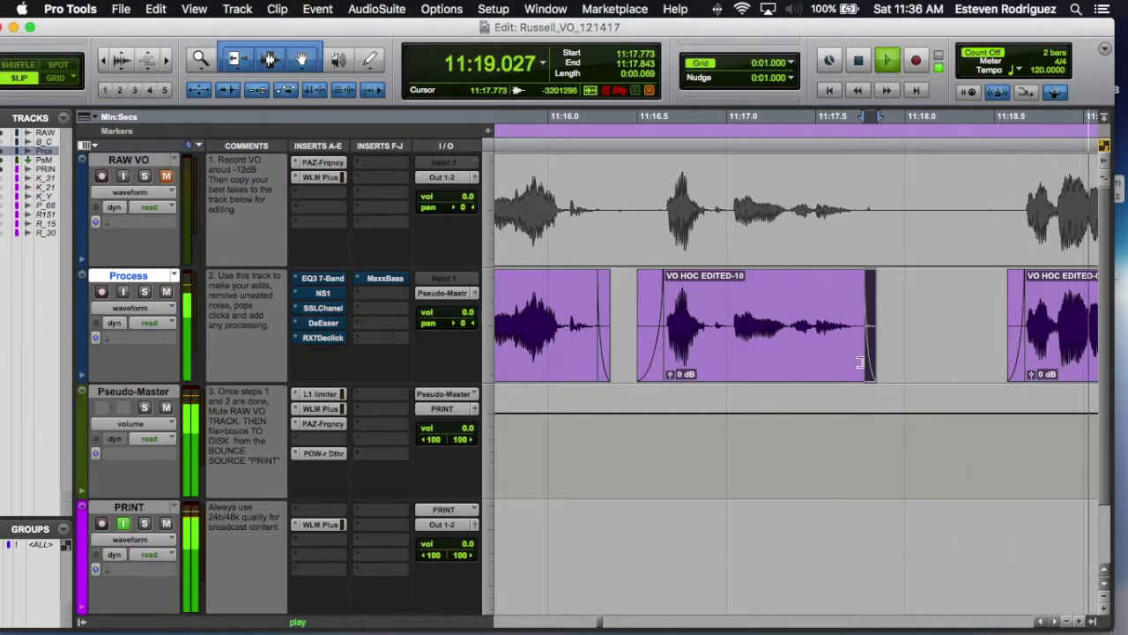
left_click(751, 300)
key("space")
double_click(858, 346)
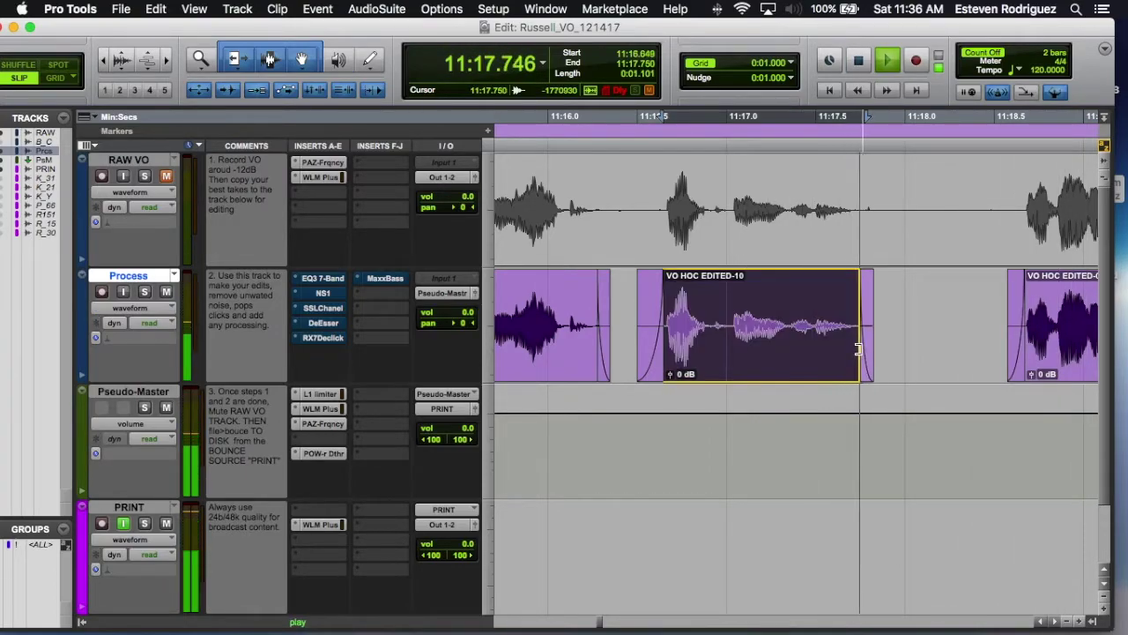
key("Tab")
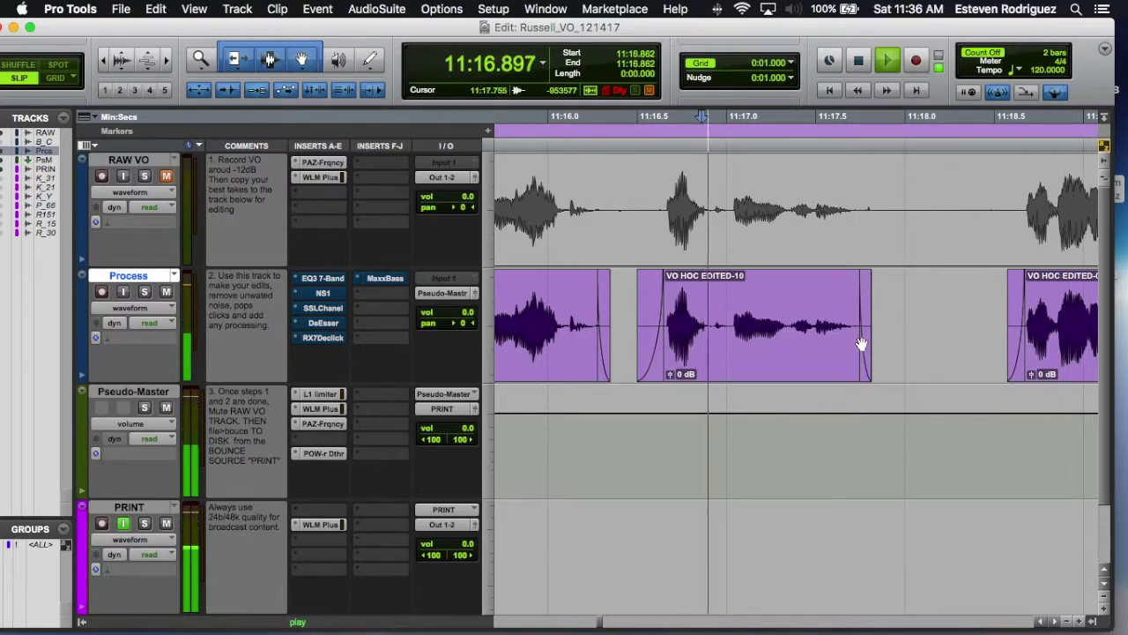
left_click(855, 337)
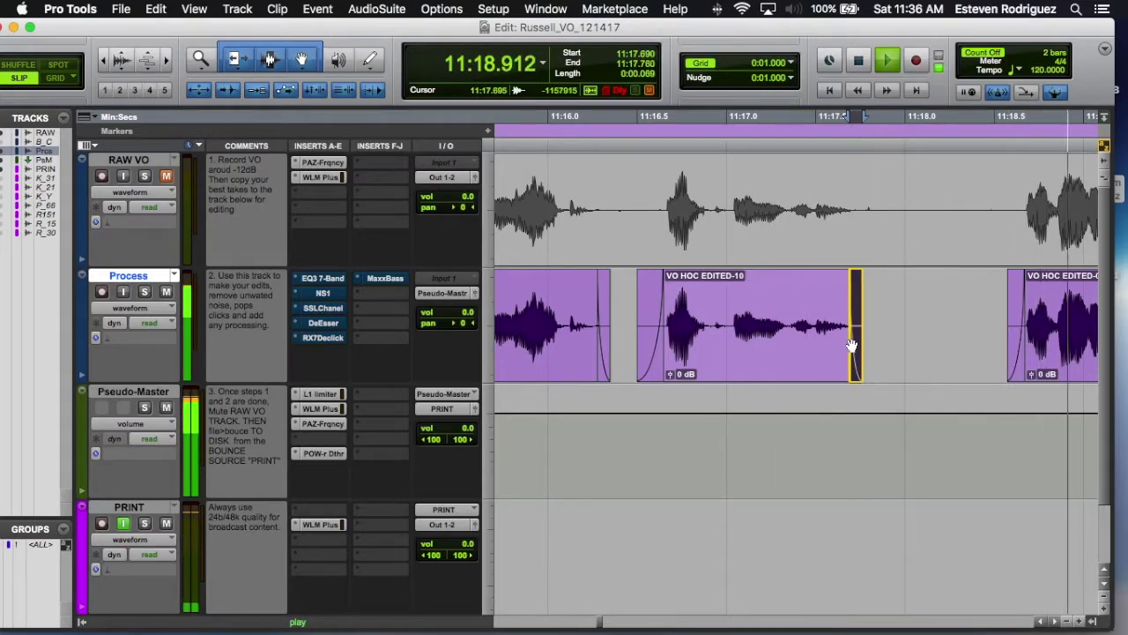
key("space")
key("t")
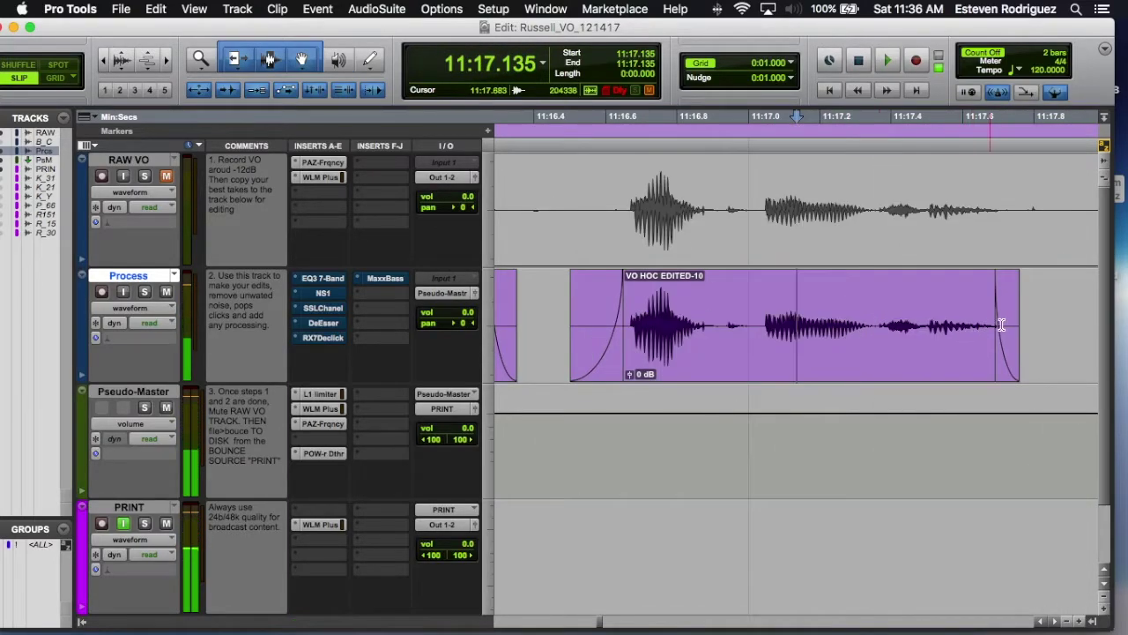
- Lengthen the fade-out of VO HOC EDITED-10 to 0.168 seconds, from 11:17.669 to 11:17.838, and audition it
left_click_drag(1014, 320, 1041, 322)
left_click(835, 320)
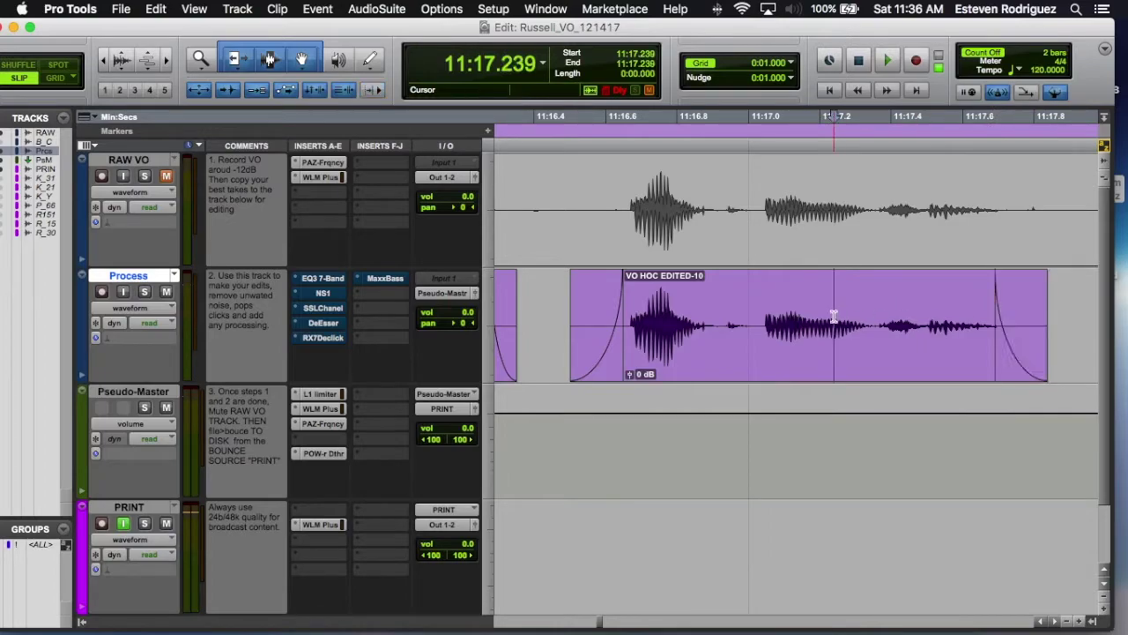
key("space")
left_click_drag(998, 328, 986, 330)
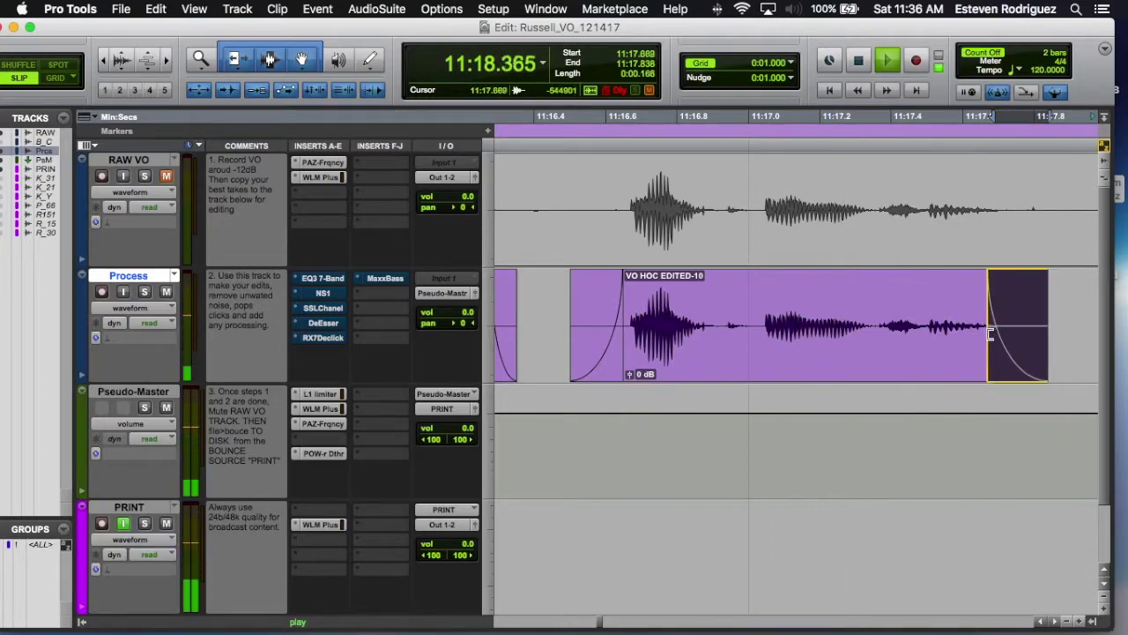
key("space")
key("space")
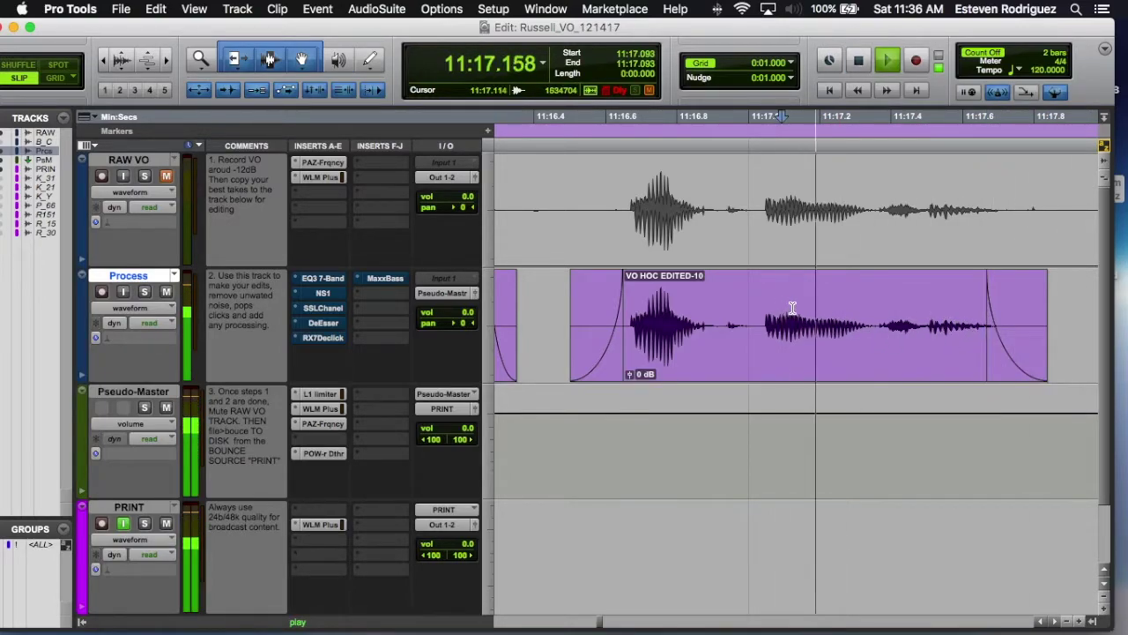
- Shift the fade-out of VO HOC EDITED-10 slightly later to start at about 11:17.72 and audition the clip's ending
key("r")
key("r")
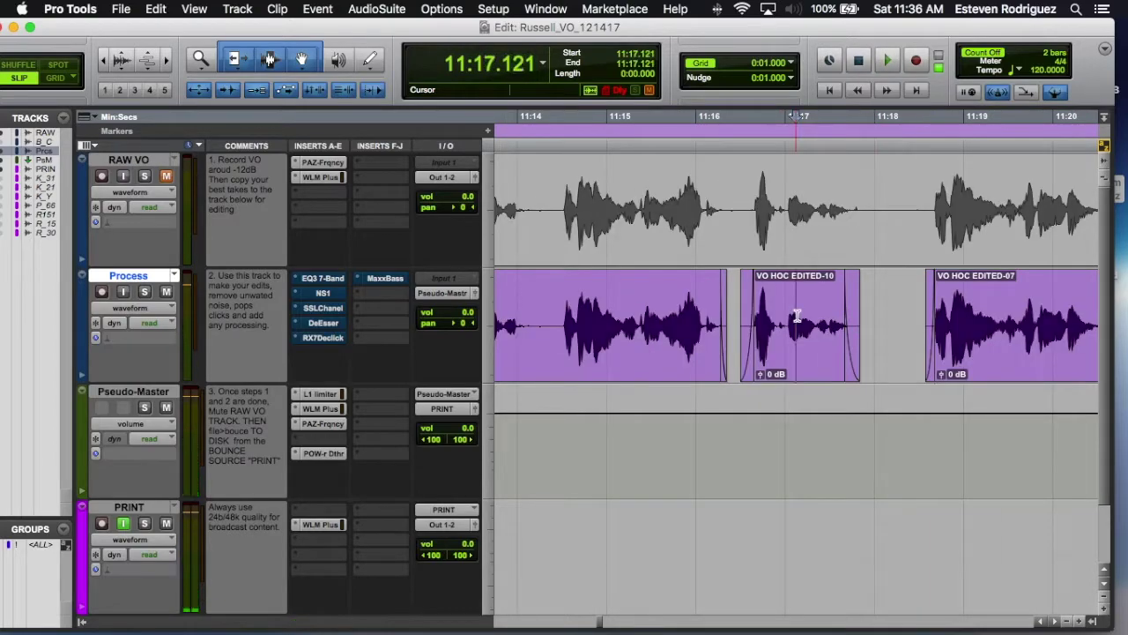
key("space")
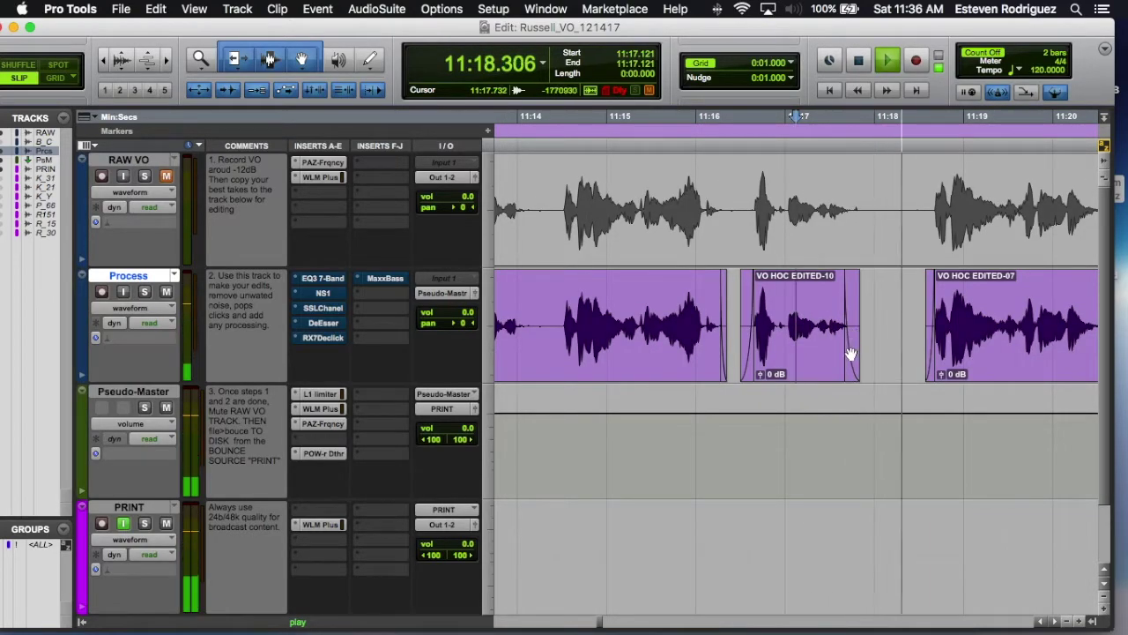
left_click_drag(851, 353, 862, 355)
left_click(820, 297)
key("space")
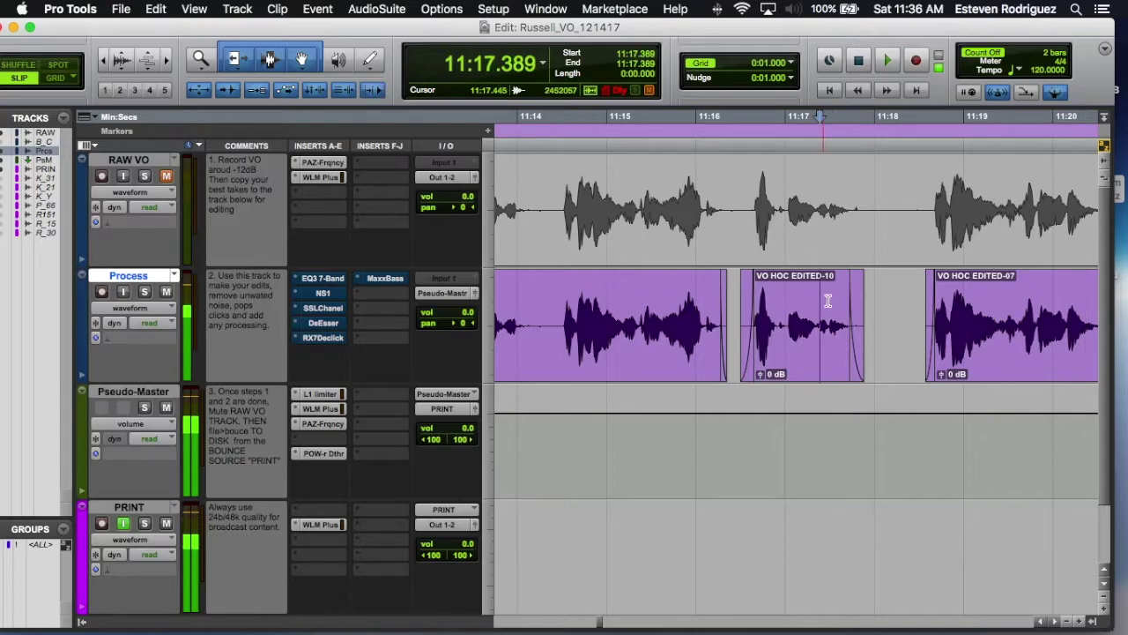
- Trim the end of VO HOC EDITED-10 to 11:17.810, leaving a 0.087-second fade-out, and audition it from 11:17.128
key("t")
key("t")
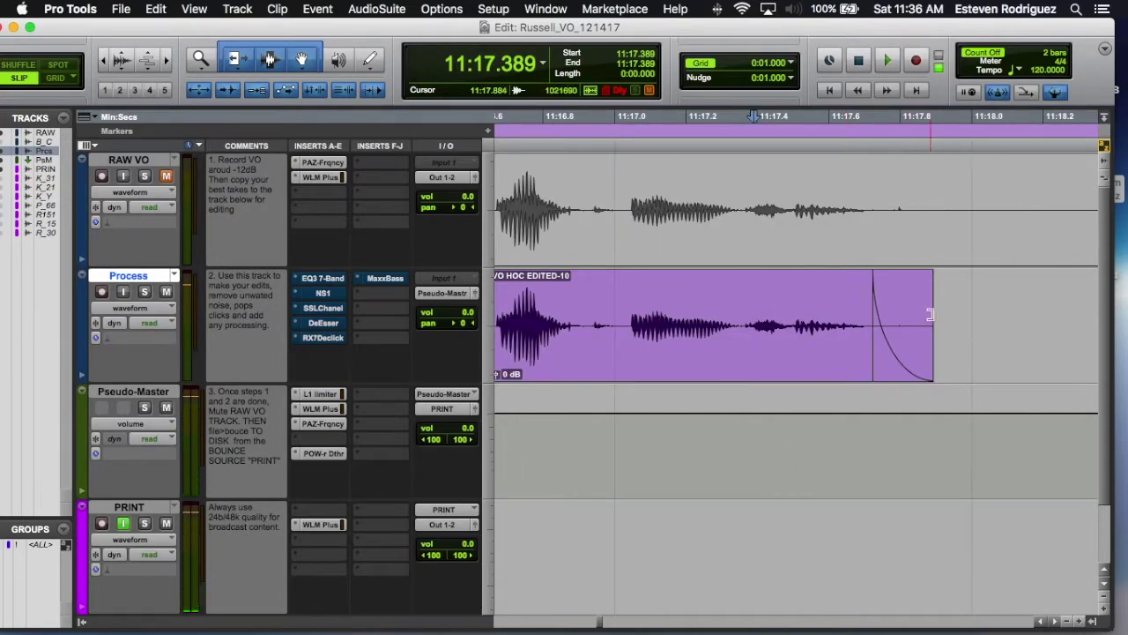
left_click_drag(930, 313, 903, 317)
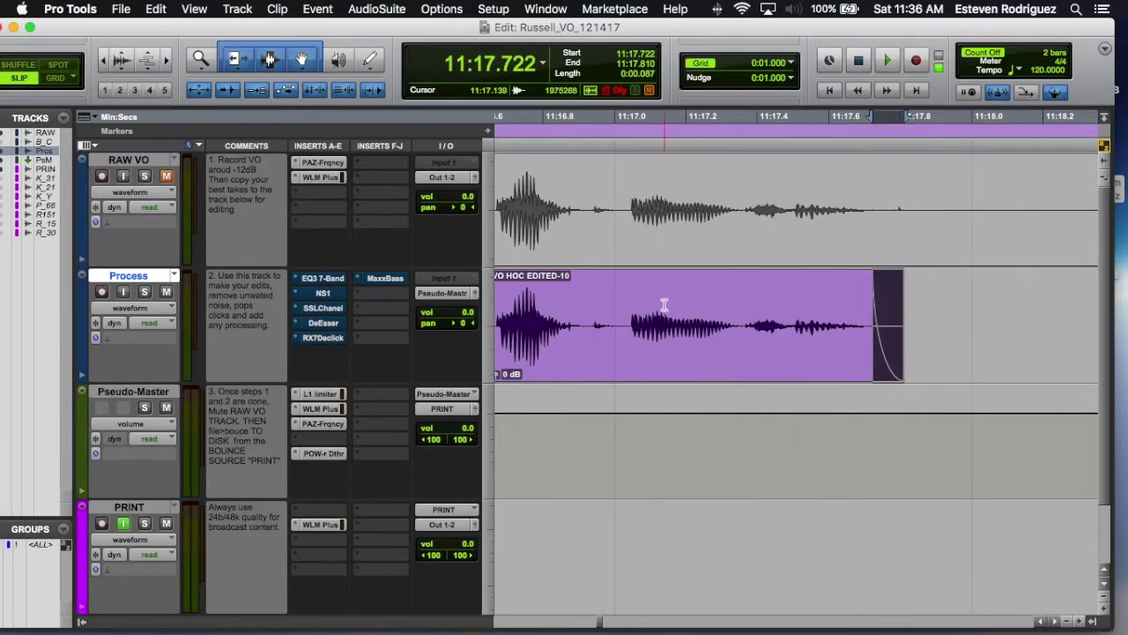
left_click(661, 303)
key("space")
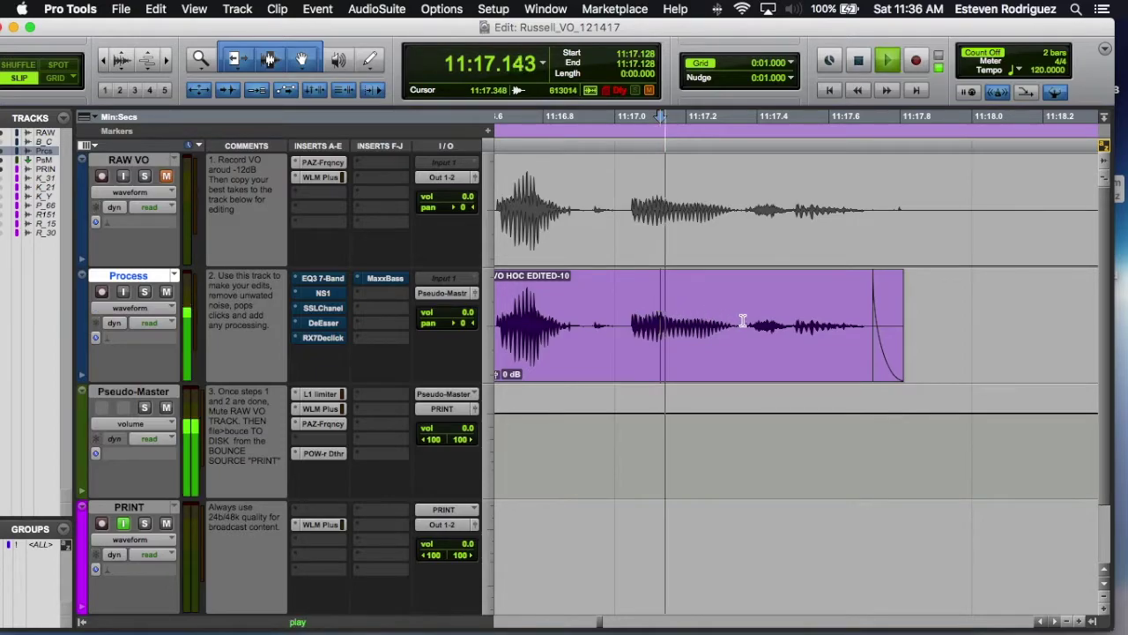
key("space")
- Audition the VO HOC EDITED-07 clip on the Process track from 11:20.592 for remaining noise
key("r")
key("r")
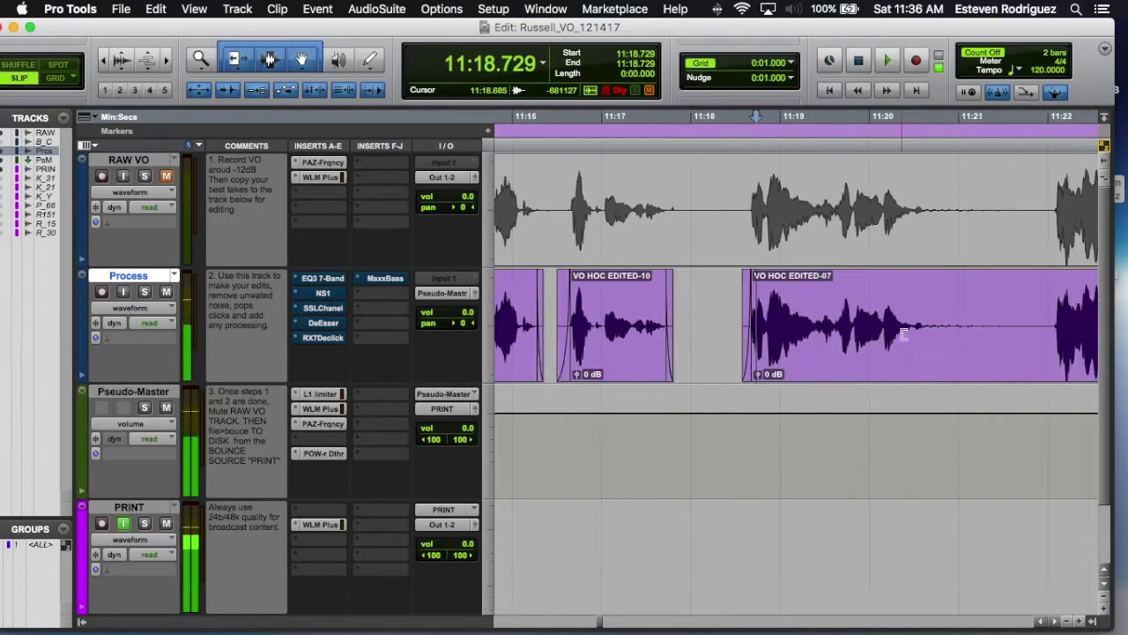
scroll(723, 307, "left", 2)
left_click(733, 303)
key("space")
scroll(744, 306, "down", 4)
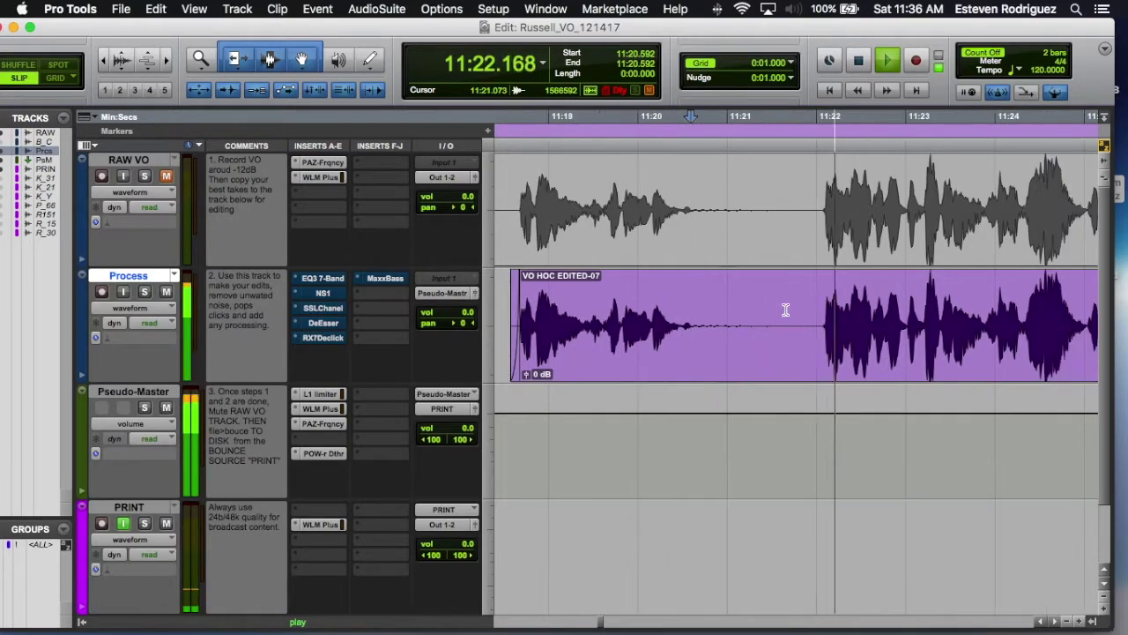
scroll(782, 307, "down", 2)
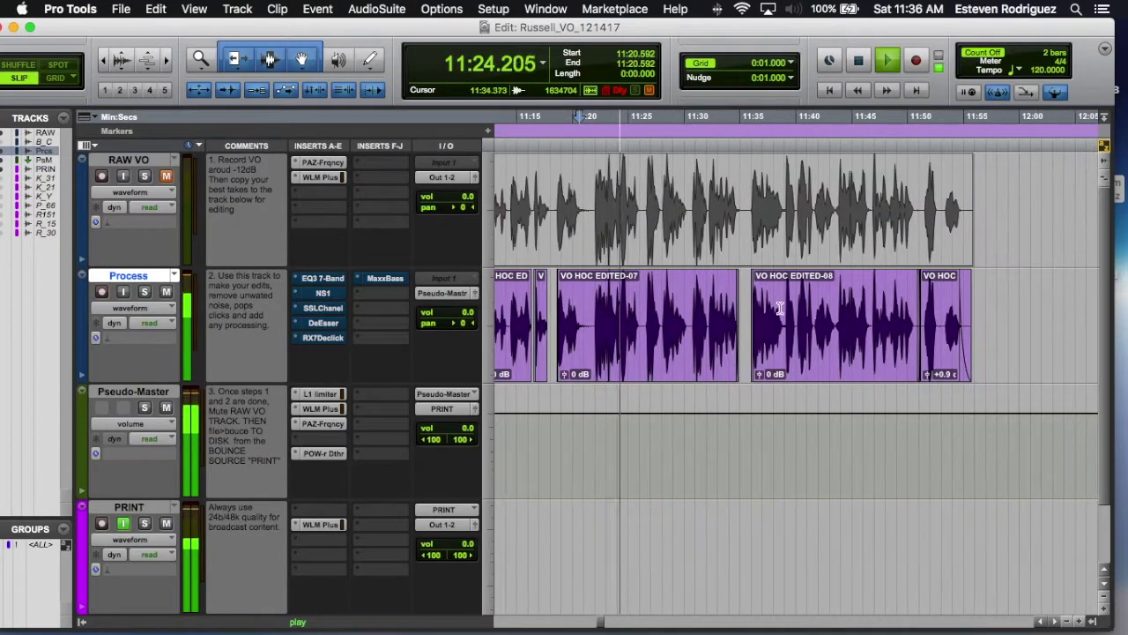
- Replay the phrase around 11:22 on the Process track and separate 11:22.318 to 11:22.989 into its own clip
key("space")
left_click(601, 313)
scroll(601, 313, "up", 5)
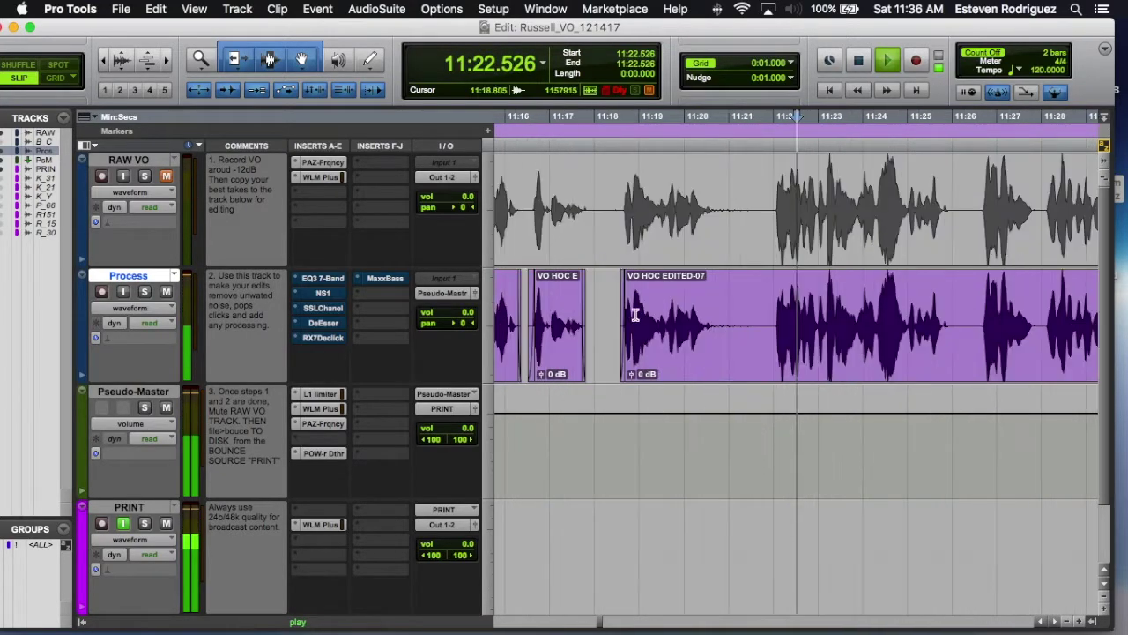
key("space")
key("space")
left_click(565, 313)
key("space")
key("space")
left_click_drag(575, 312, 694, 323)
key("super+e")
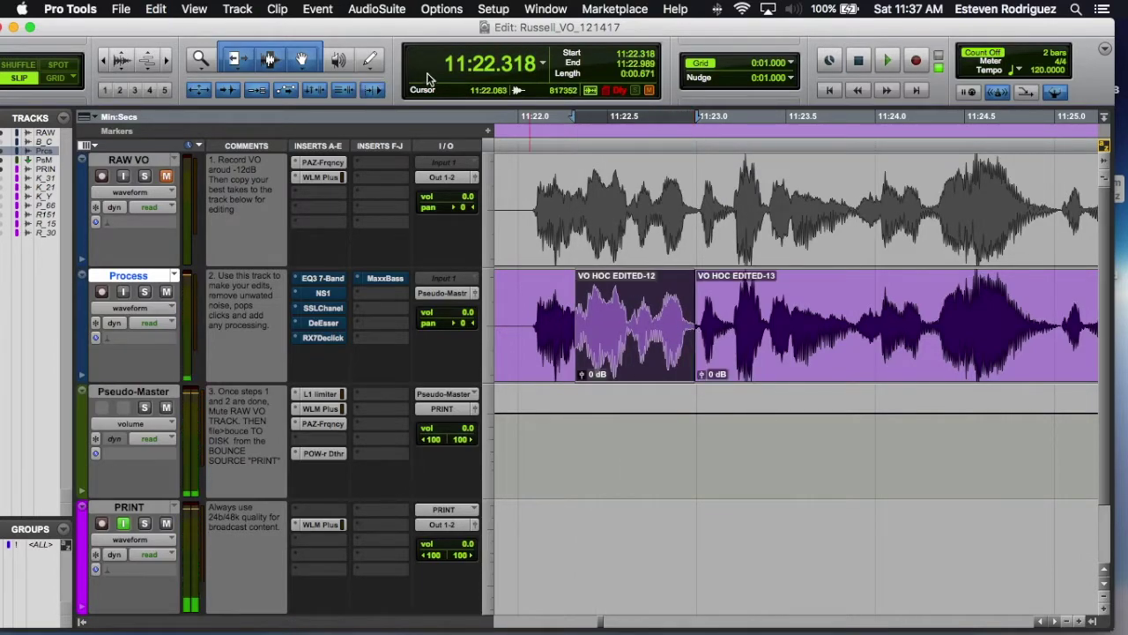
- Render RX 7 De-click on the separated Process clip with the Single-band algorithm and a sensitivity of 6.3
left_click(370, 10)
mouse_move(436, 148)
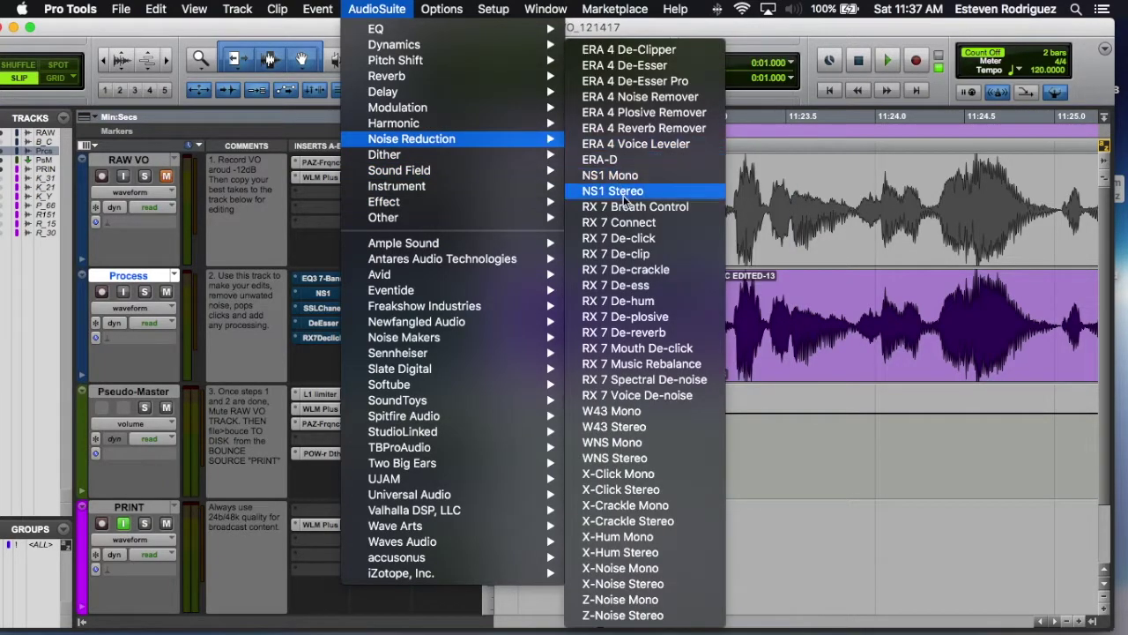
left_click(632, 239)
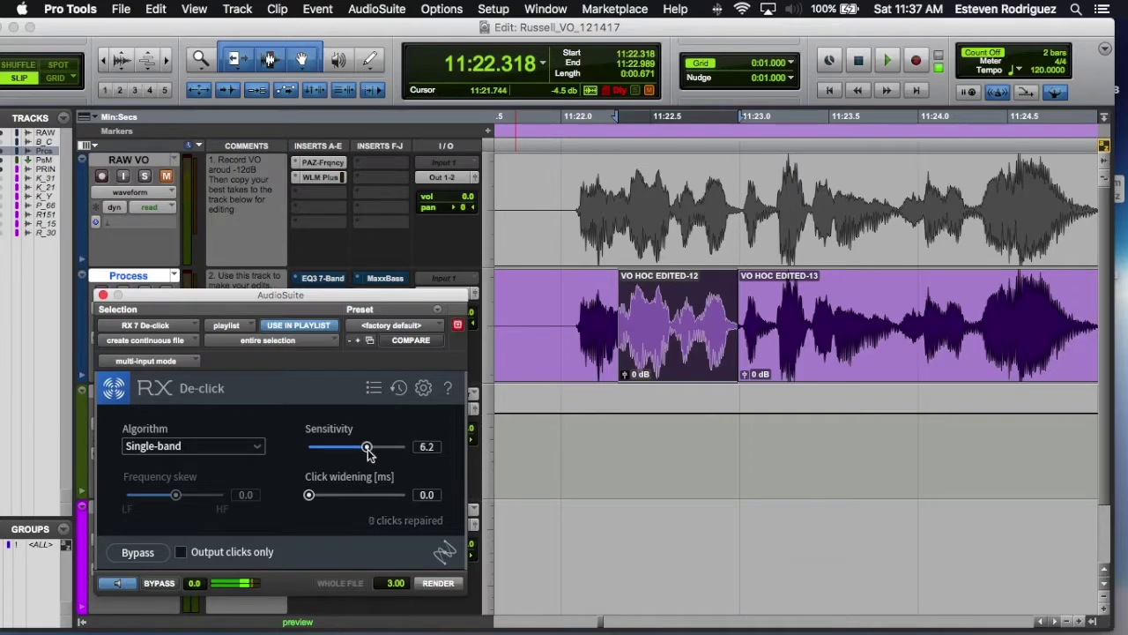
mouse_move(398, 450)
left_mouse_down()
mouse_move(414, 449)
mouse_move(385, 455)
left_mouse_up()
left_click(438, 584)
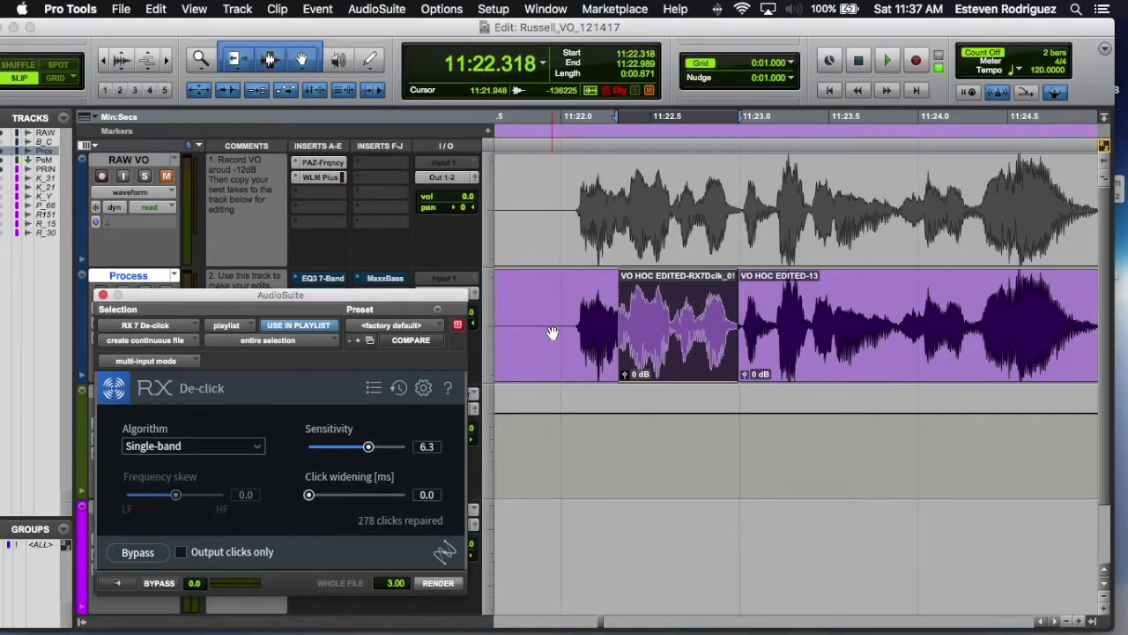
- Audition the de-clicked clip on the Process track and extend its start back to about 11:22.08
left_click(520, 301)
key("space")
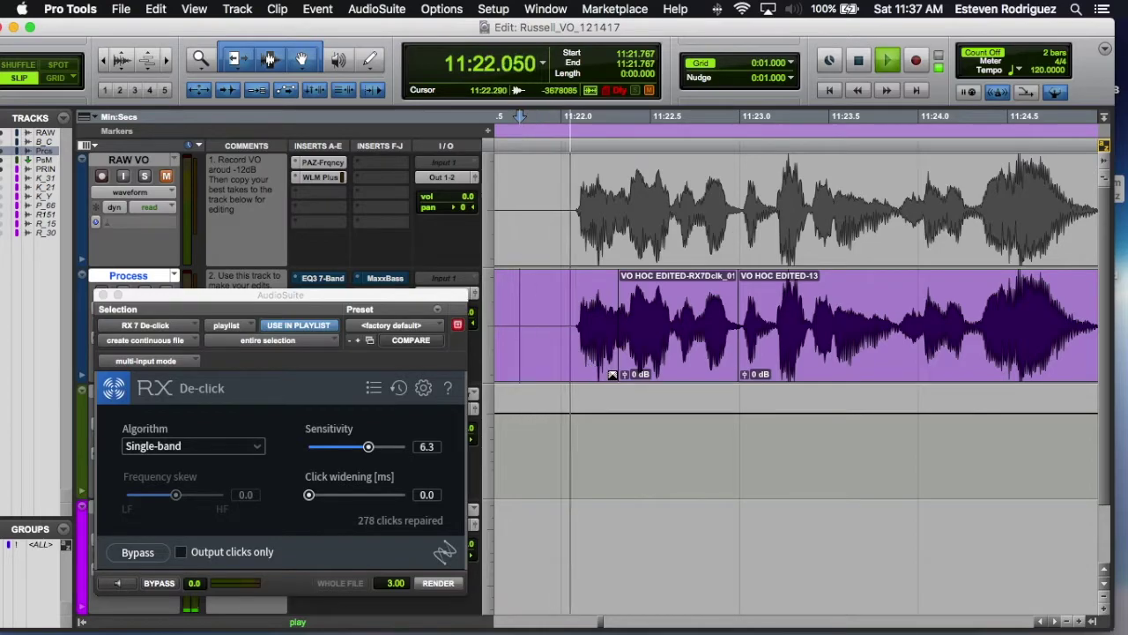
left_click_drag(614, 375, 561, 374)
left_click(534, 352)
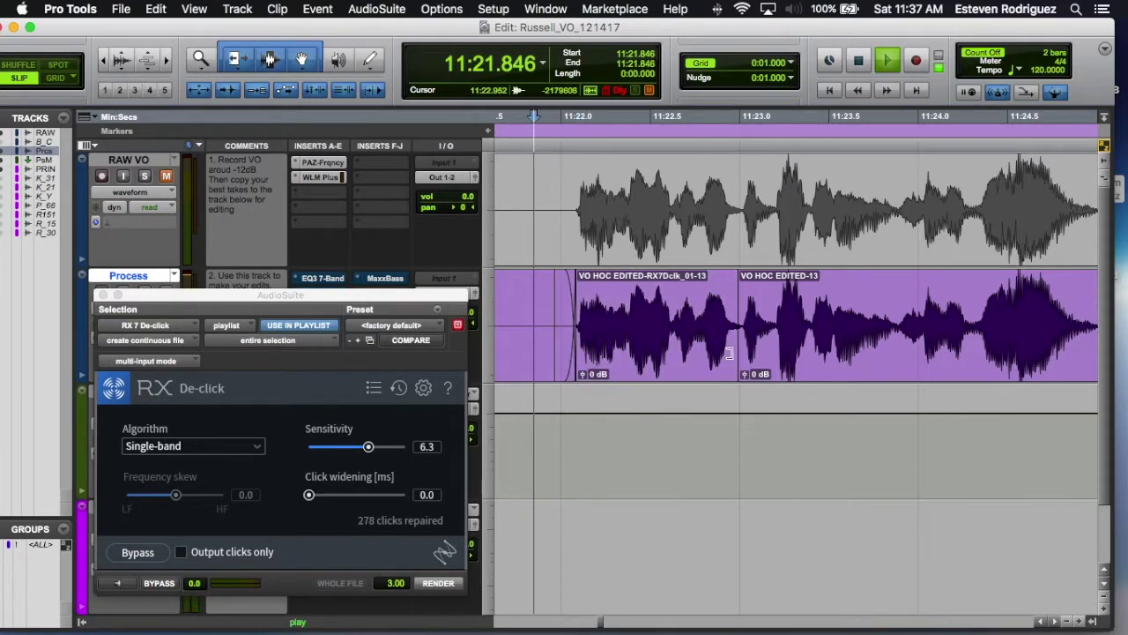
- Move the boundary between the de-clicked Process clip and VO HOC EDITED-13 back to about 11:22.415 and audition it from 11:21.874
key("space")
left_click_drag(728, 353, 635, 328)
left_click(540, 315)
key("space")
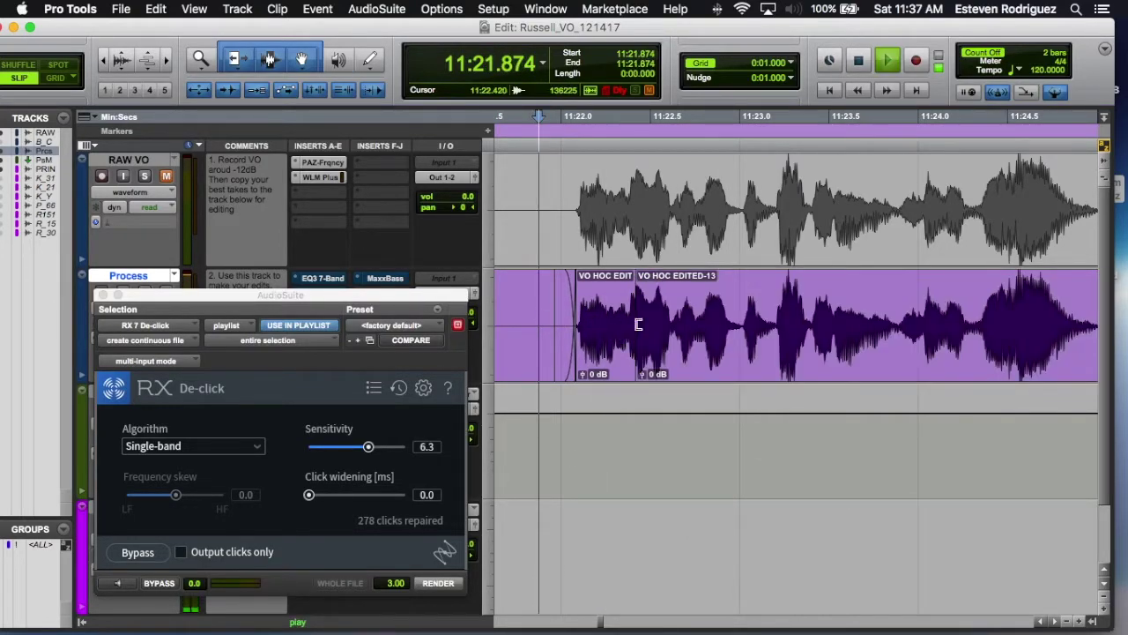
key("space")
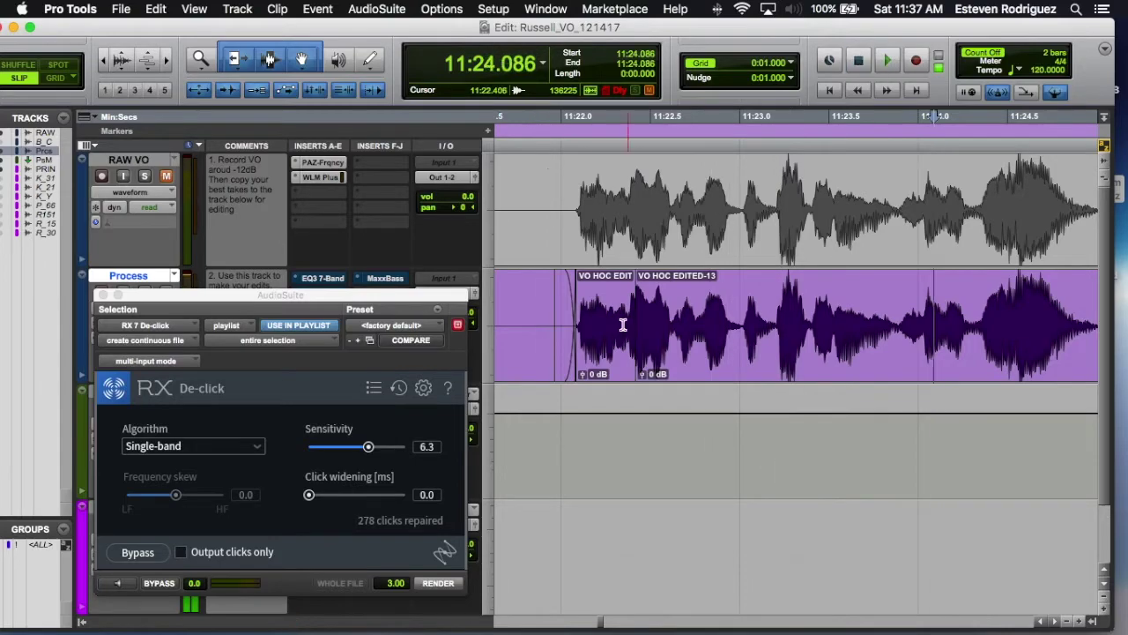
- Replay the boundary between the de-clicked Process clip and VO HOC EDITED-13 from 11:21.809
key("space")
left_click(698, 349)
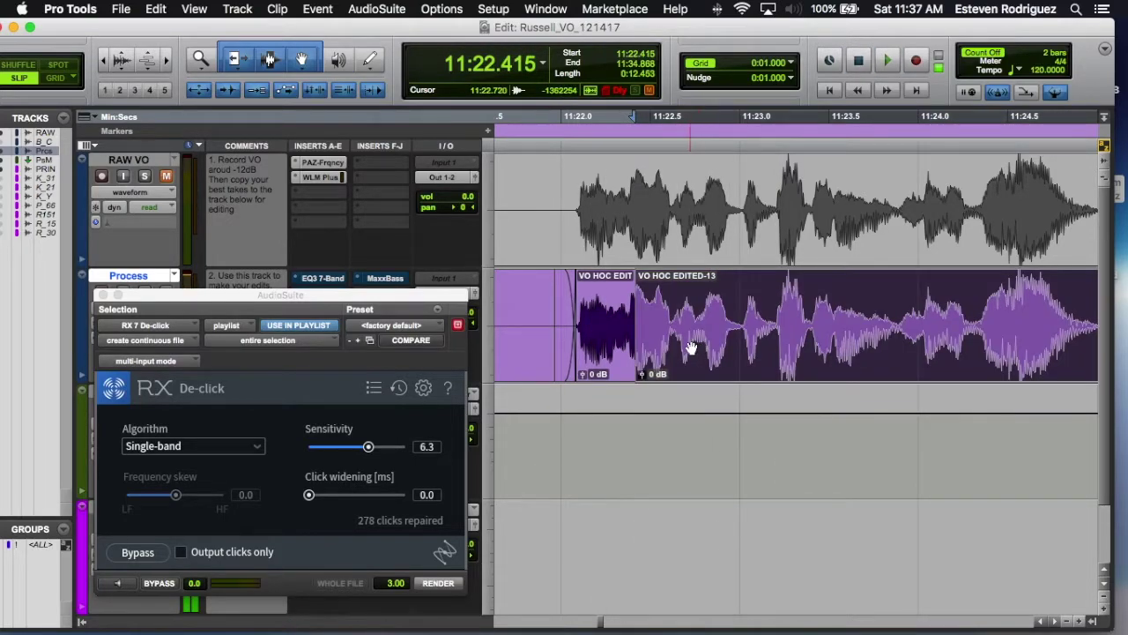
left_click(529, 320)
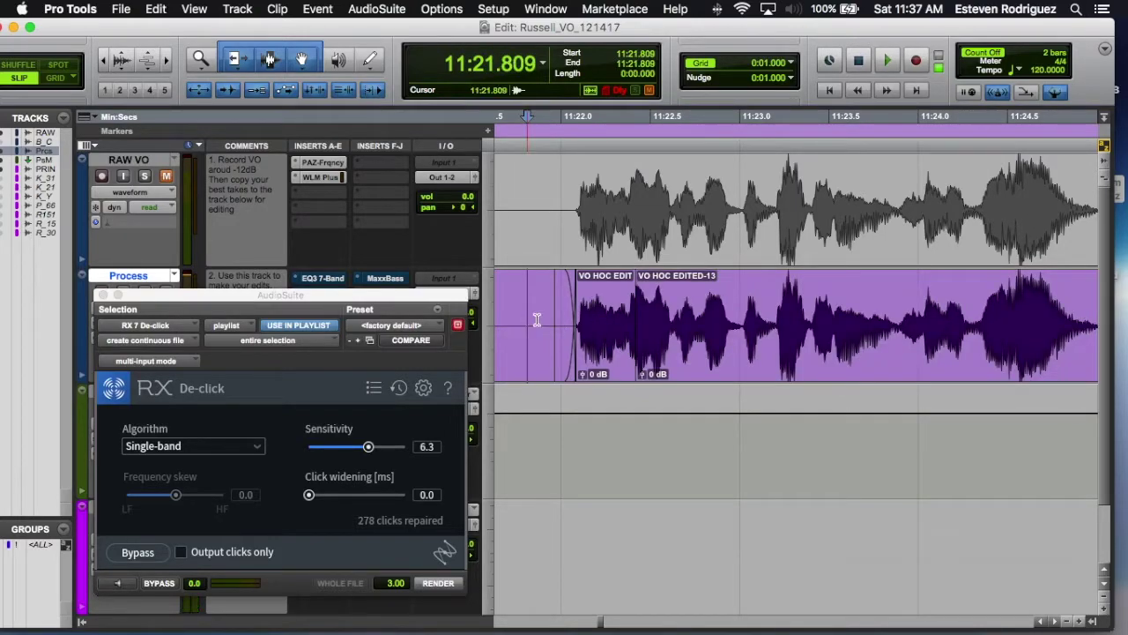
key("space")
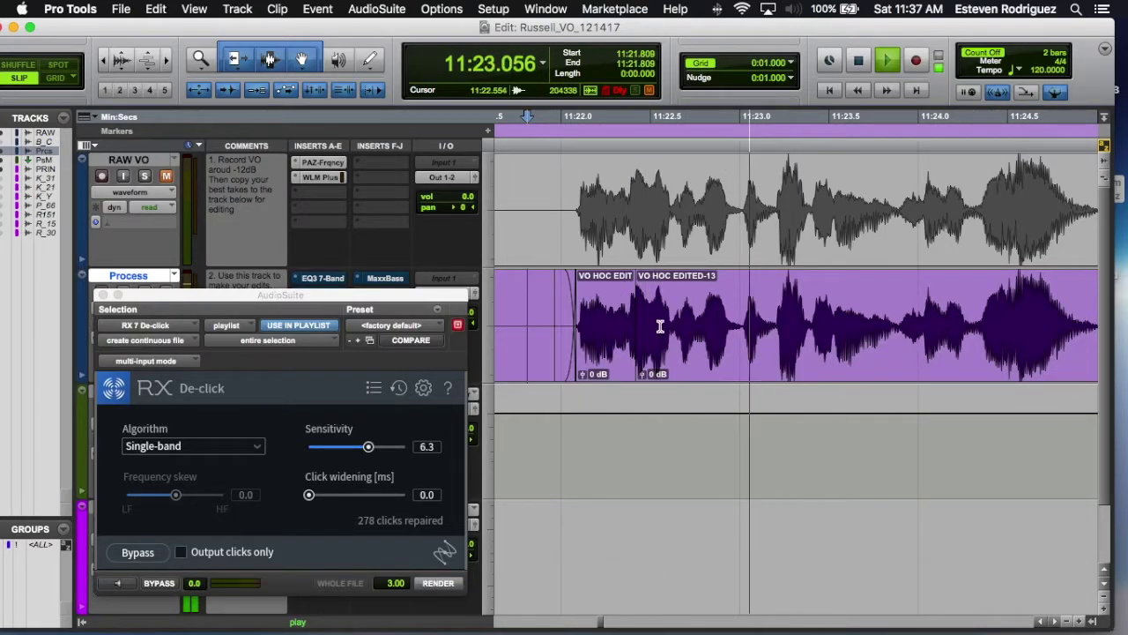
key("space")
- Extend the de-clicked Process clip's end with a crossfade from 11:22.961 to 11:23.026 and audition it from 11:21.776
left_click_drag(578, 326, 746, 333)
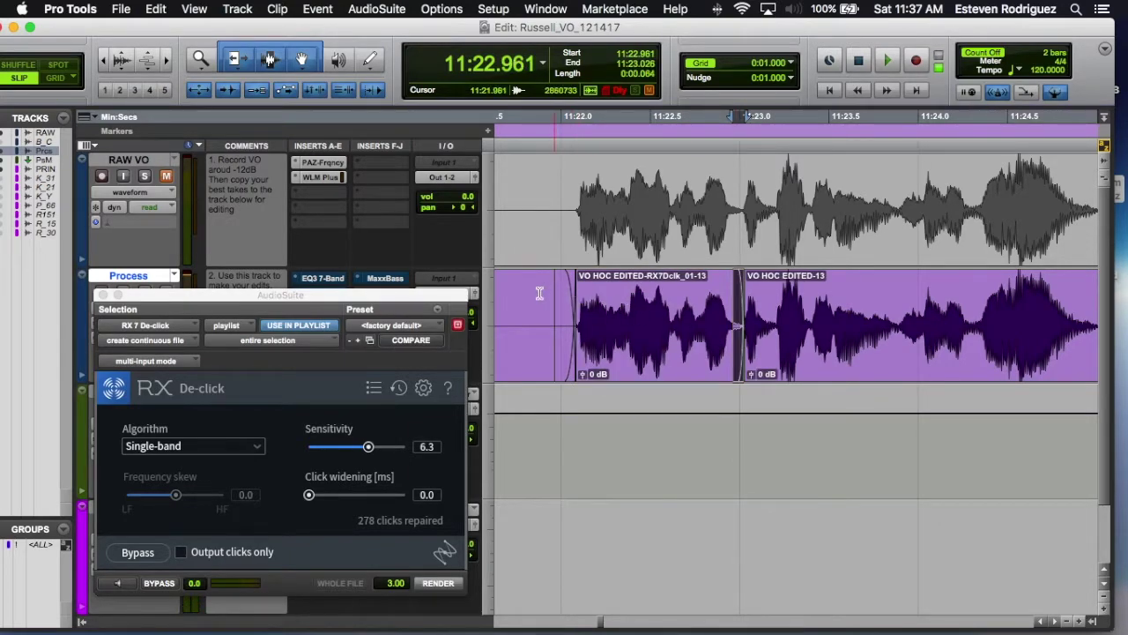
left_click(522, 291)
key("space")
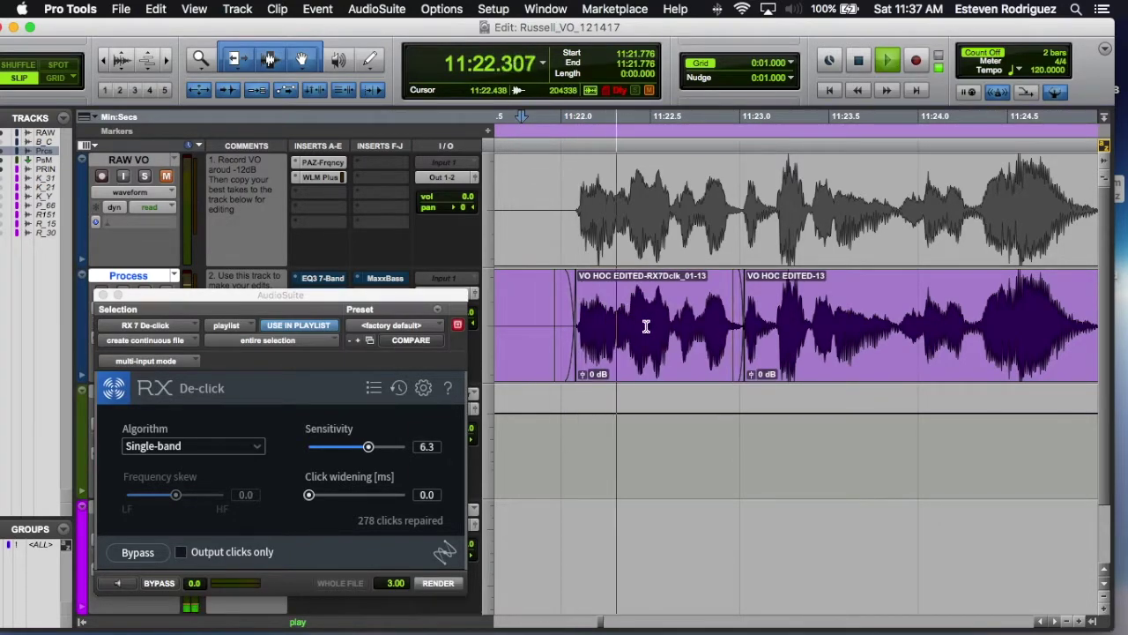
- Audition the rest of the VO HOC EDITED-13 clip on the Process track from 11:25.451
key("super+bracketleft")
key("super+bracketleft")
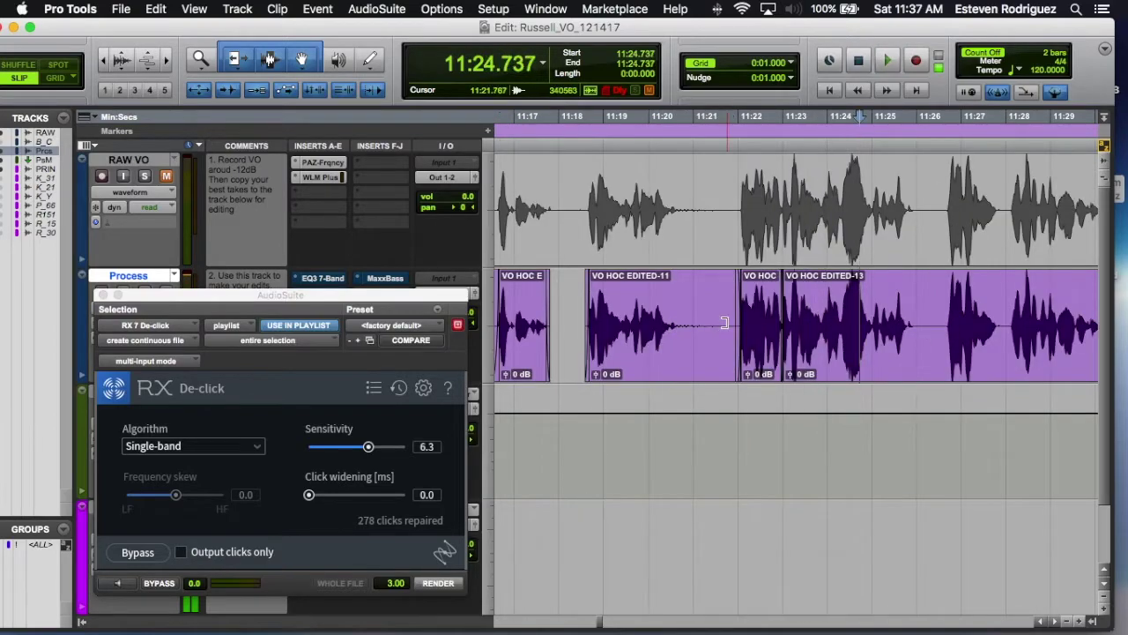
scroll(727, 322, "right", 5)
left_click(675, 314)
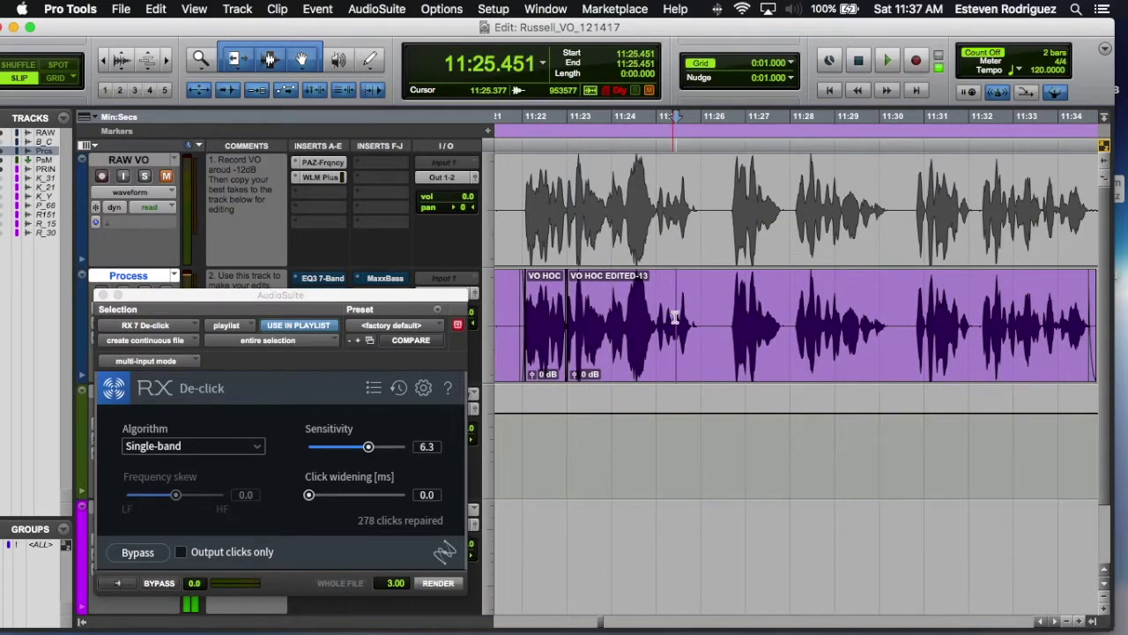
scroll(641, 327, "right", 3)
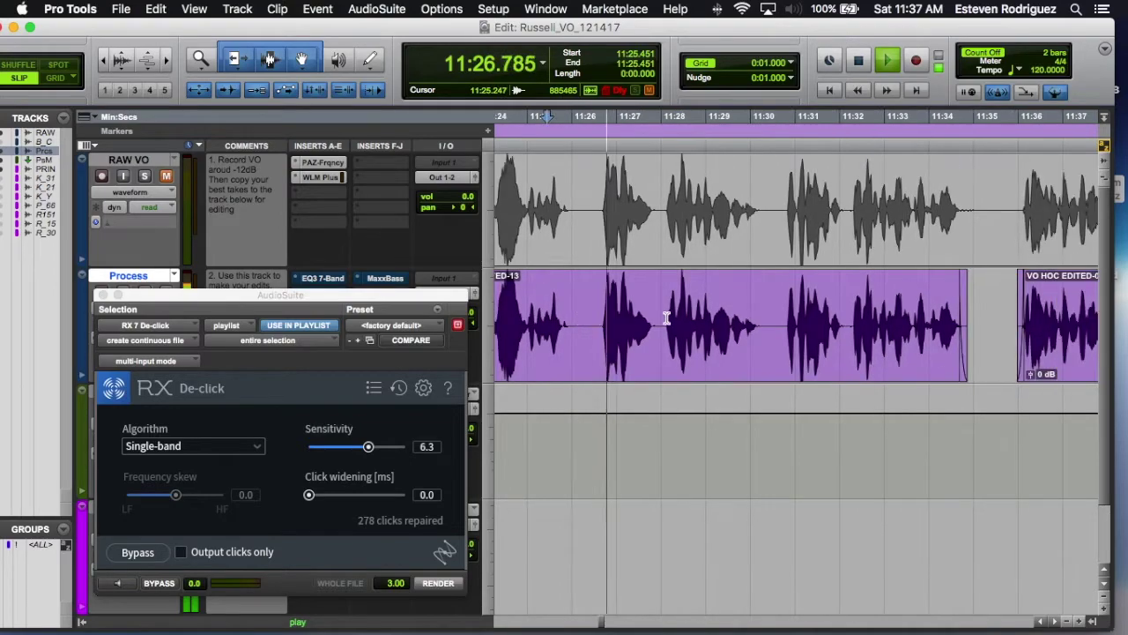
key("space")
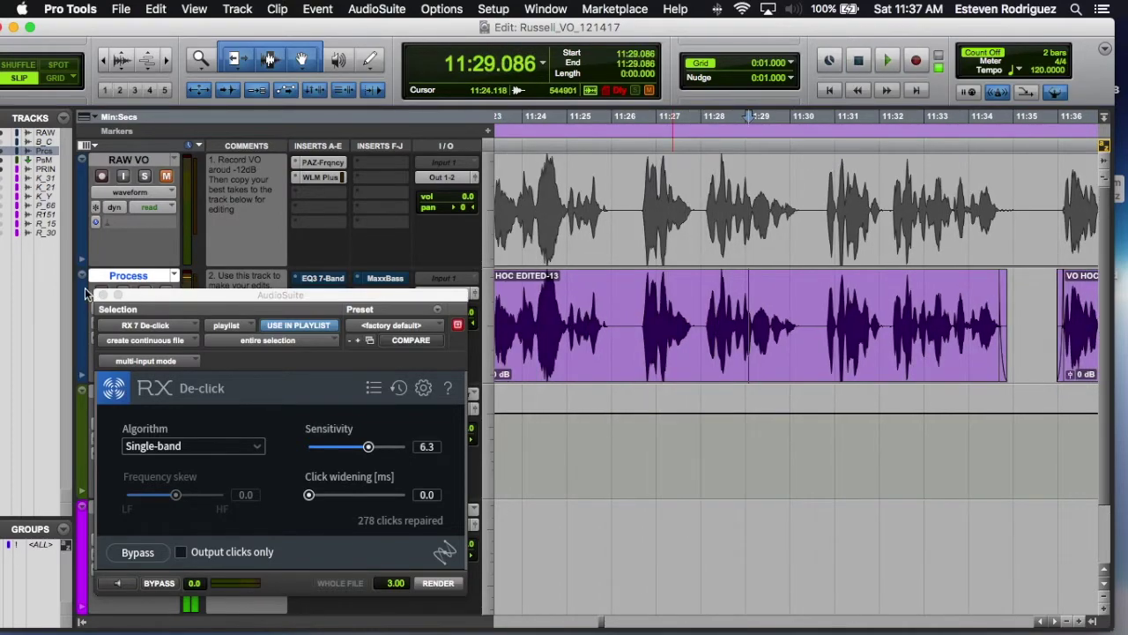
- Close the RX 7 De-click window and select all voice-over clips on the Process track, from 10:58.149 to 11:55.797
left_click(103, 295)
key("r")
key("r")
key("r")
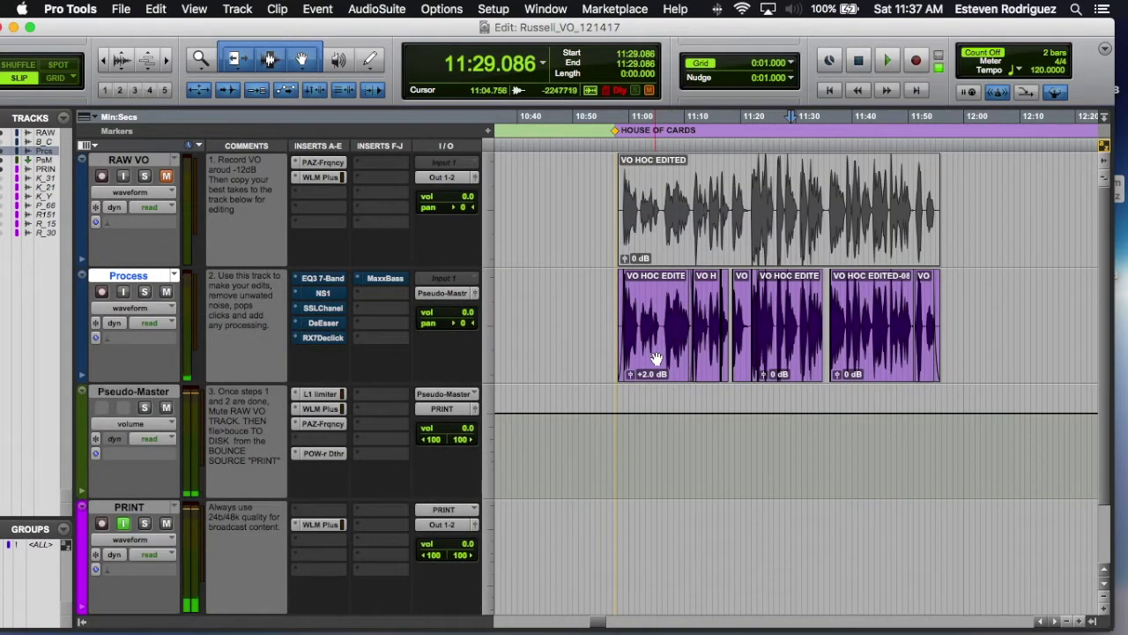
left_click(656, 358)
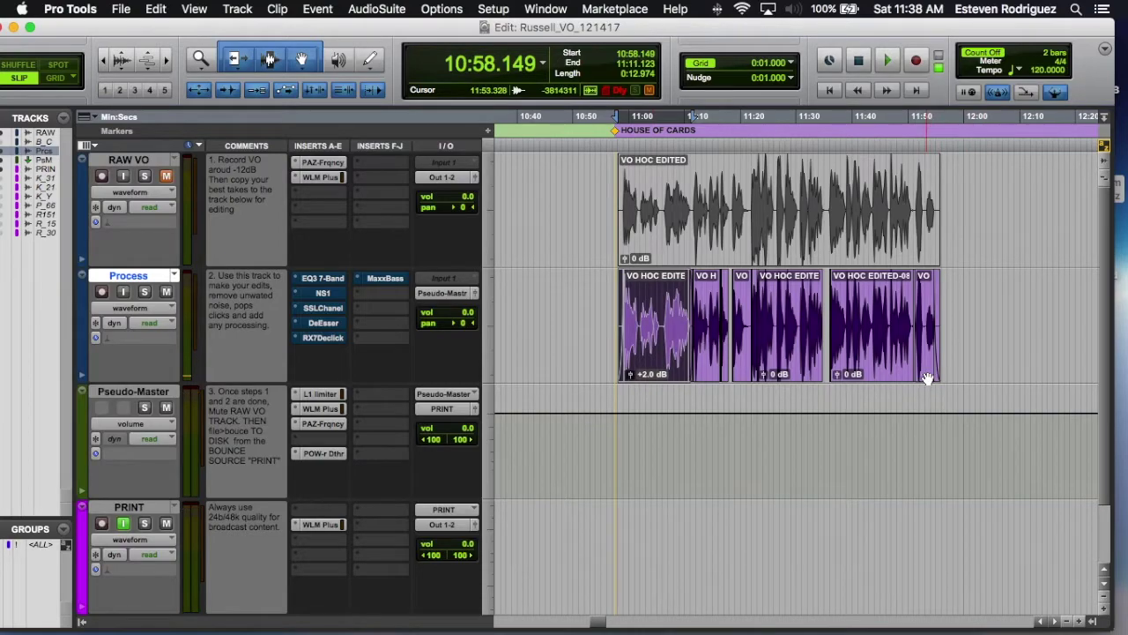
left_click(927, 379, "shift")
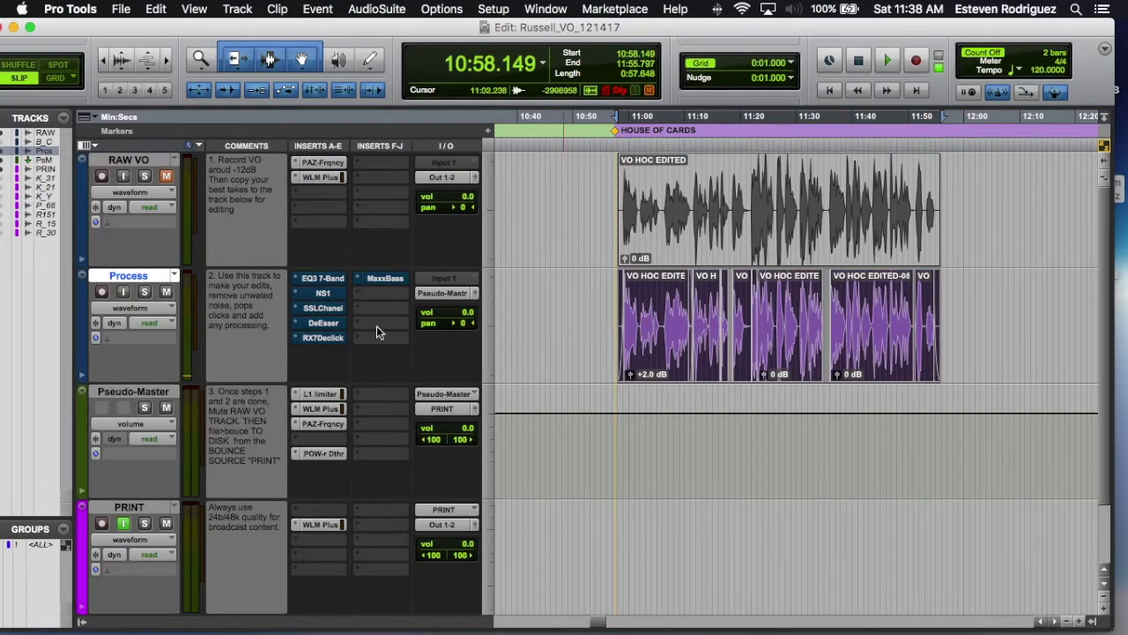
- Take the Process track's EQ3 7-Band out of bypass and compare the voice-over with and without the EQ during playback
left_click(322, 279)
left_click_drag(753, 253, 533, 257)
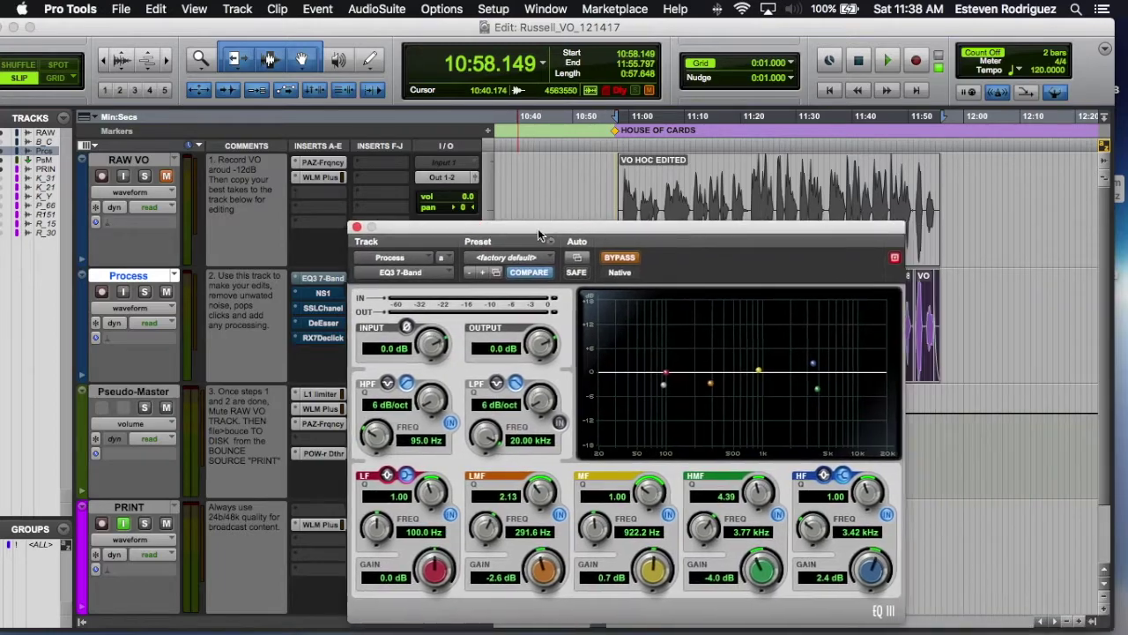
left_click(636, 263)
left_click_drag(644, 263, 339, 252)
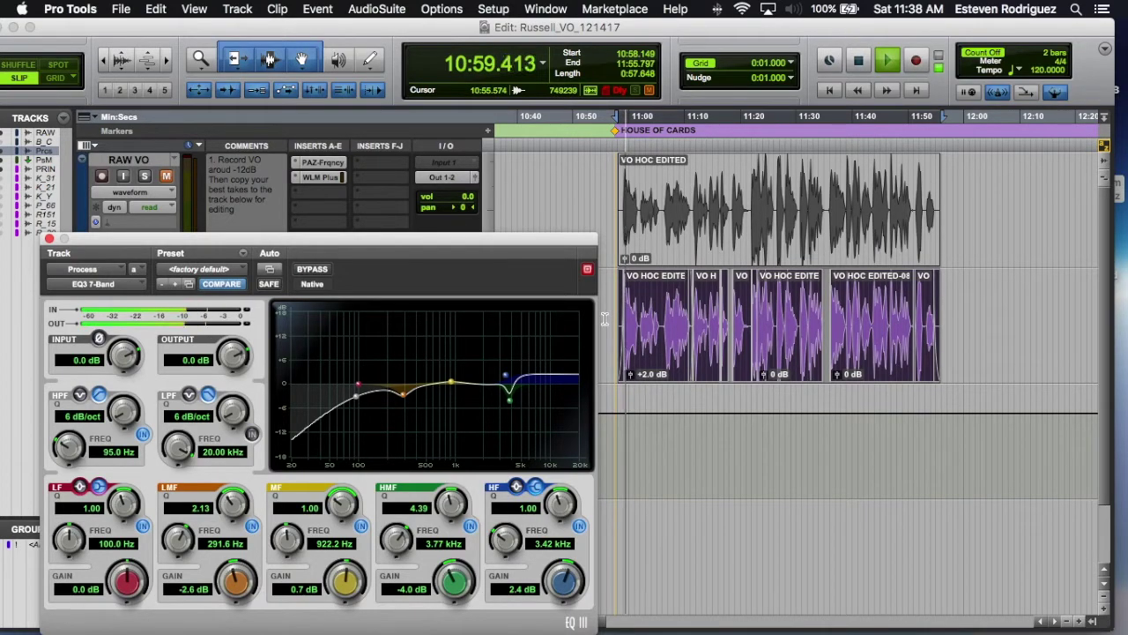
left_click(312, 269)
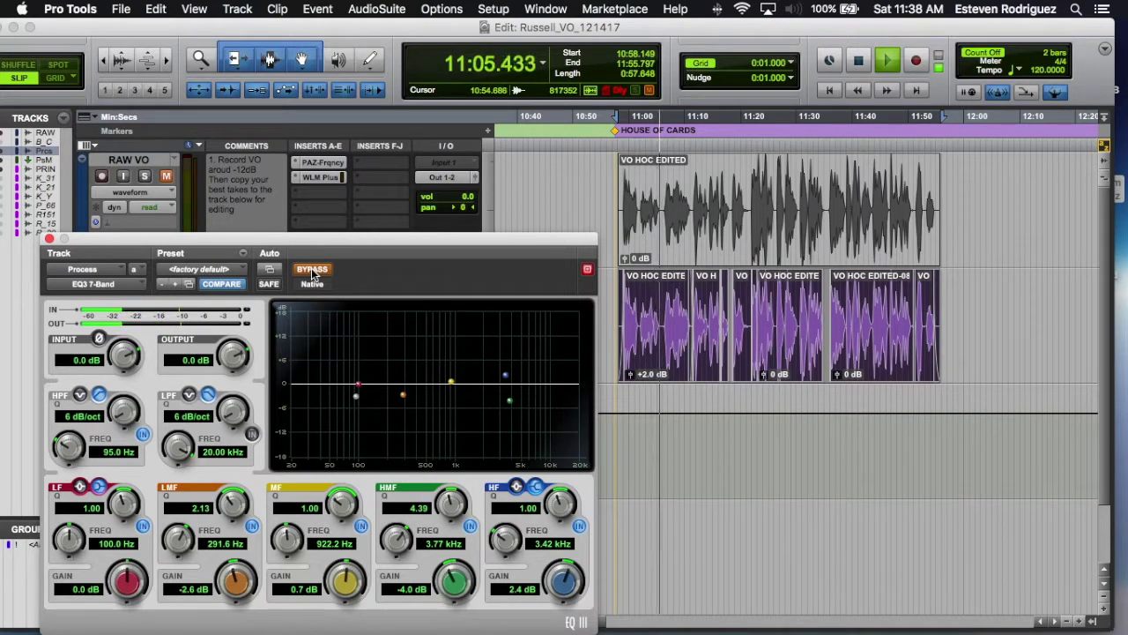
left_click(312, 269)
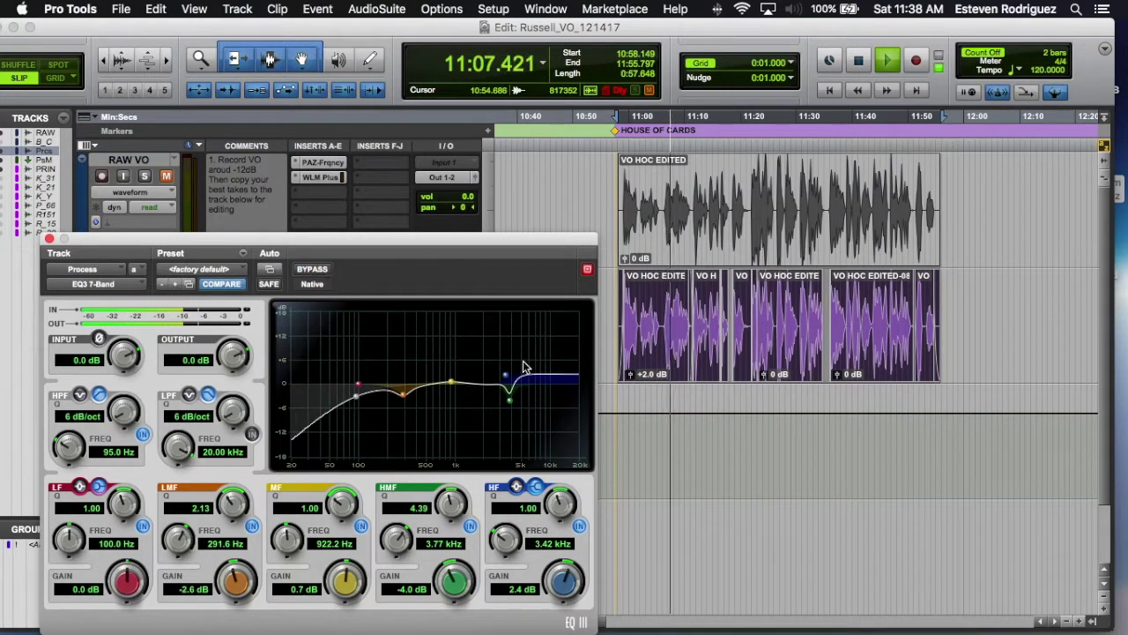
- Set the EQ3 7-Band's HF gain to 1.5 dB, compare it against bypass during playback, and close the EQ
left_click_drag(508, 378, 509, 384)
left_click(307, 271)
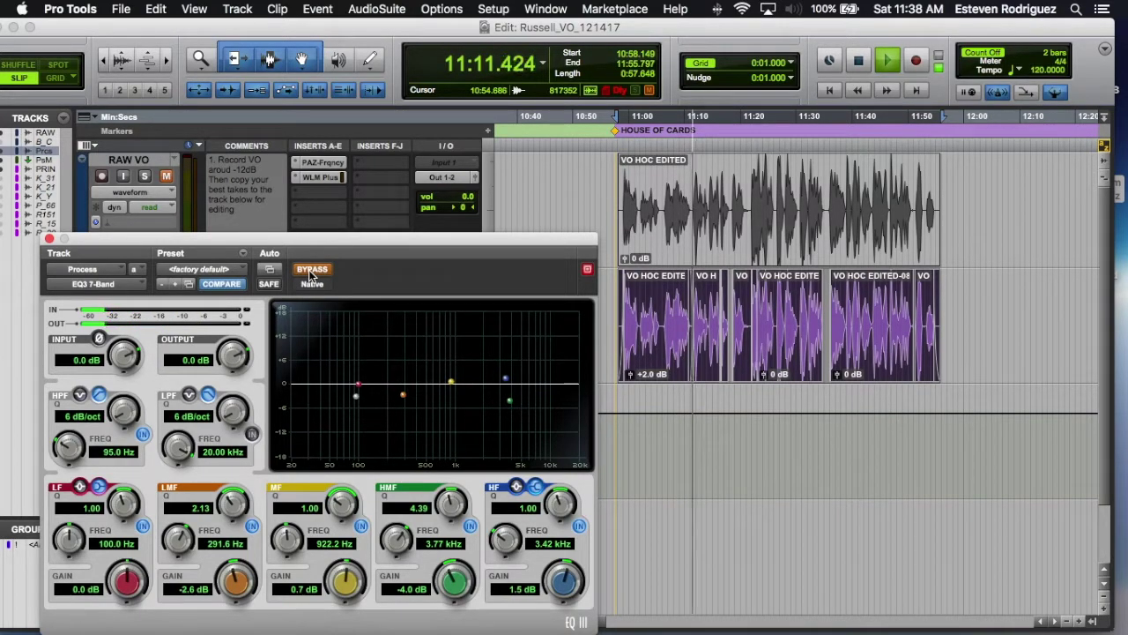
left_click(310, 272)
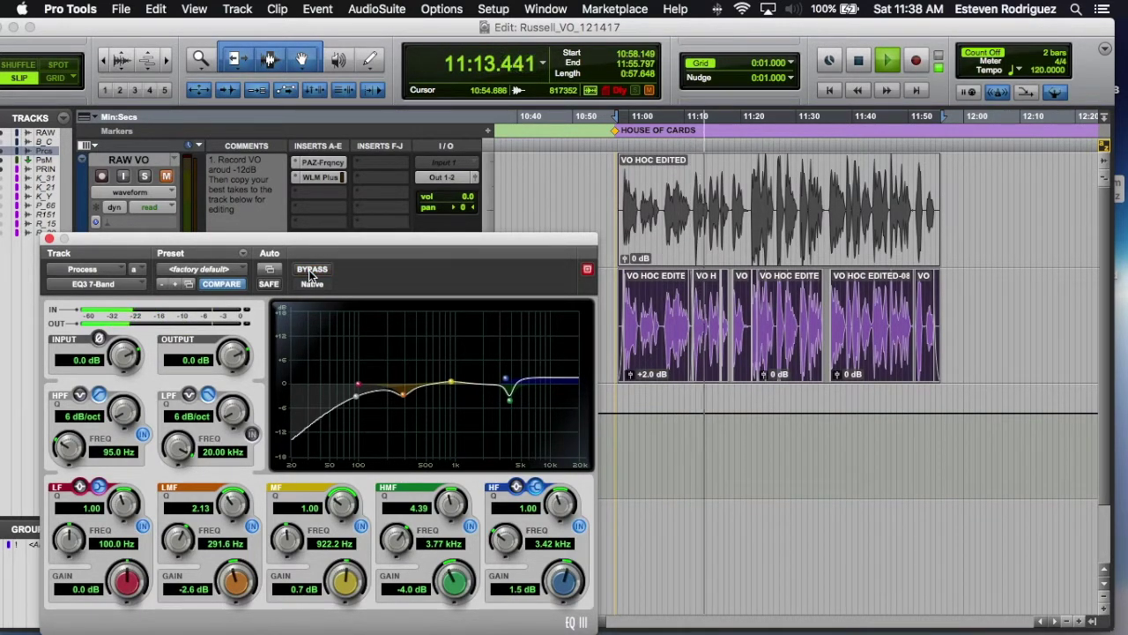
left_click_drag(316, 263, 644, 262)
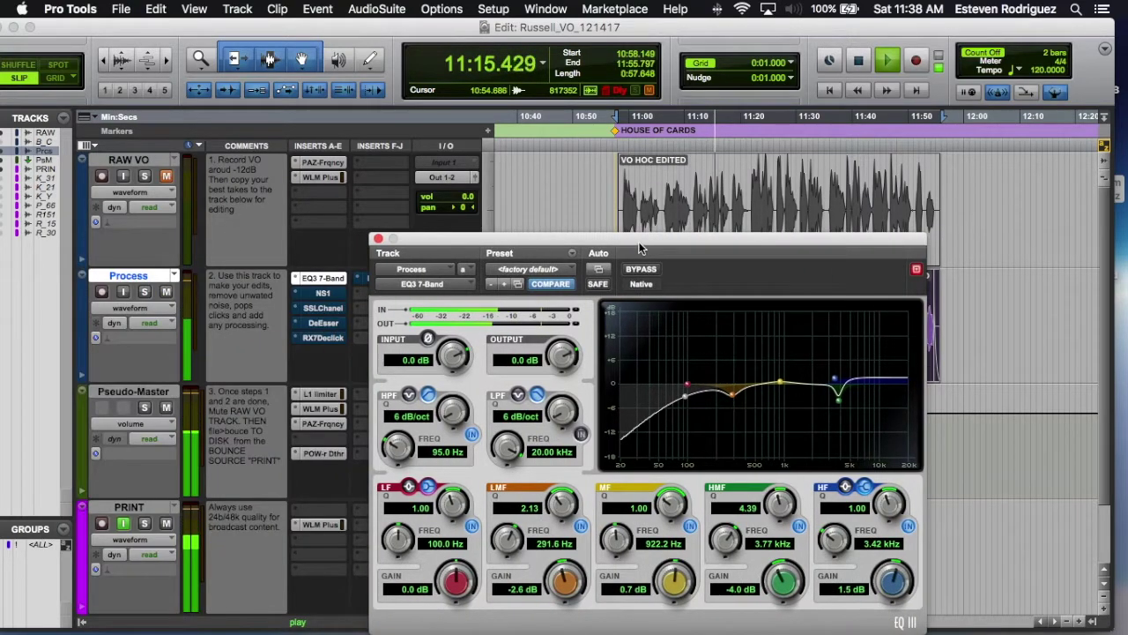
key("space")
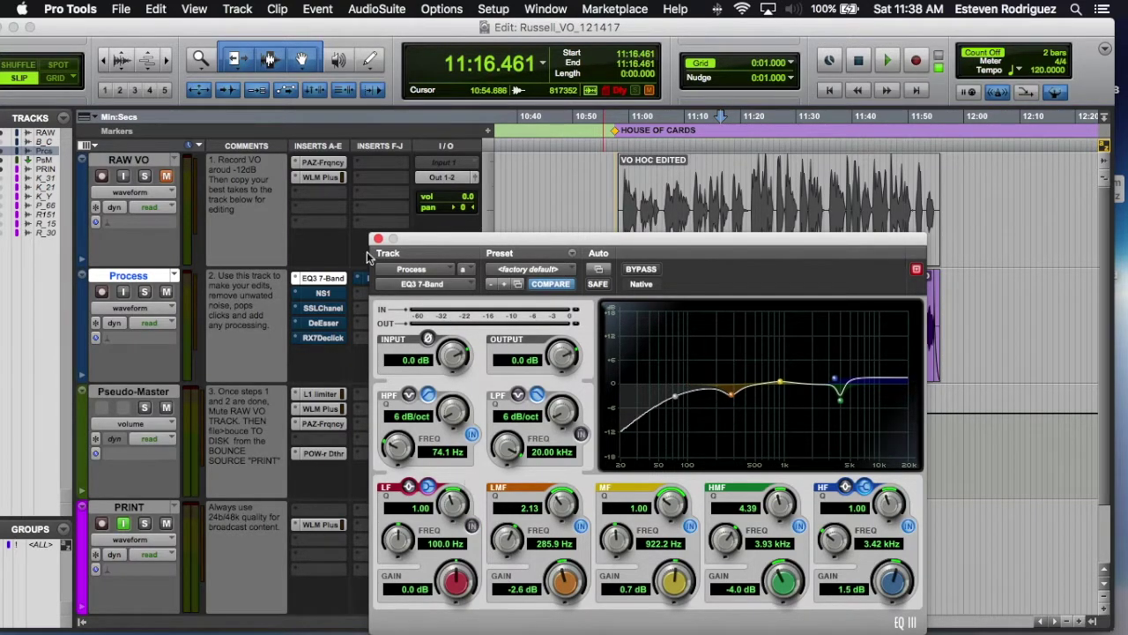
left_click(378, 239)
- Open the NS1 Noise Suppressor on the Process track, set its fader to 0.0 and play the voice-over from 10:56.907
left_click(615, 298)
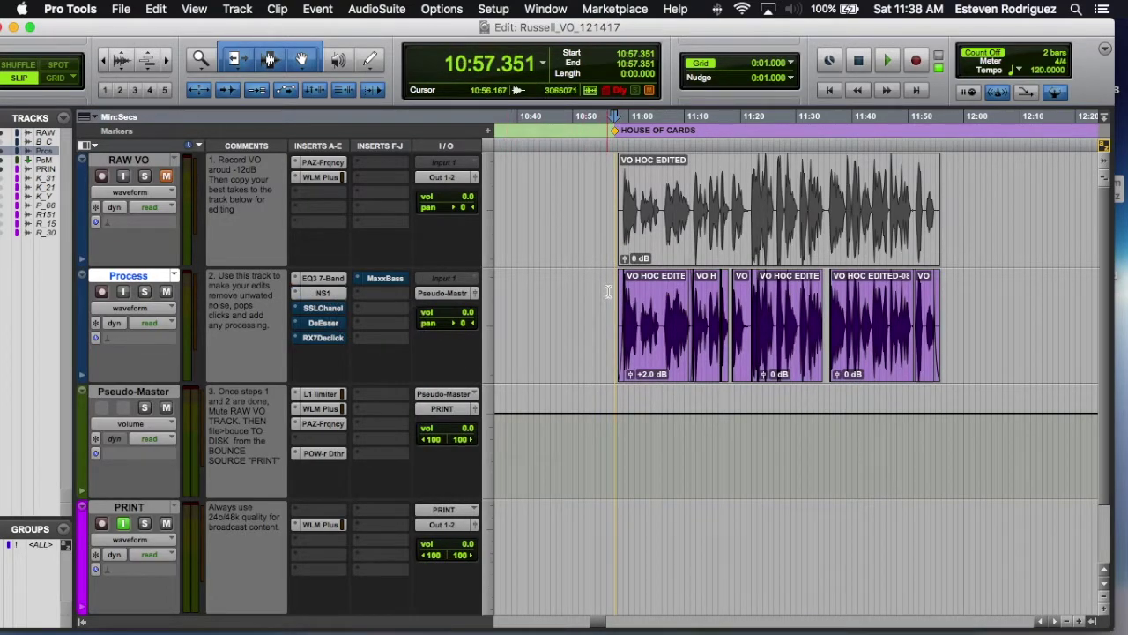
left_click(300, 294)
left_click_drag(503, 150, 337, 150)
left_click_drag(446, 470, 446, 521)
key("space")
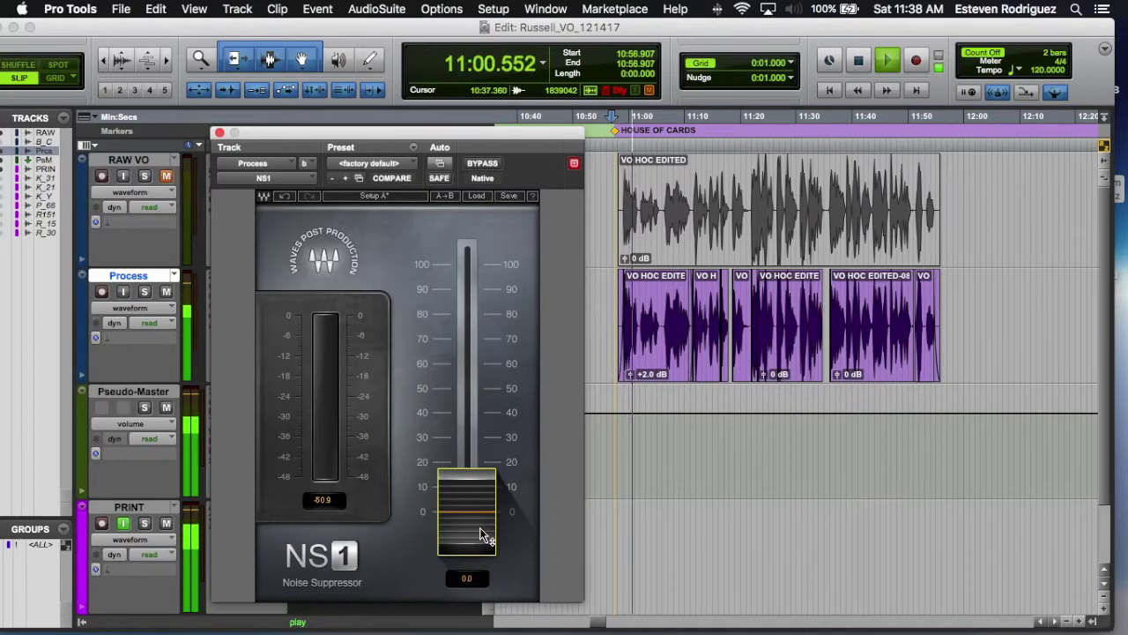
left_click_drag(489, 536, 481, 532)
key("space")
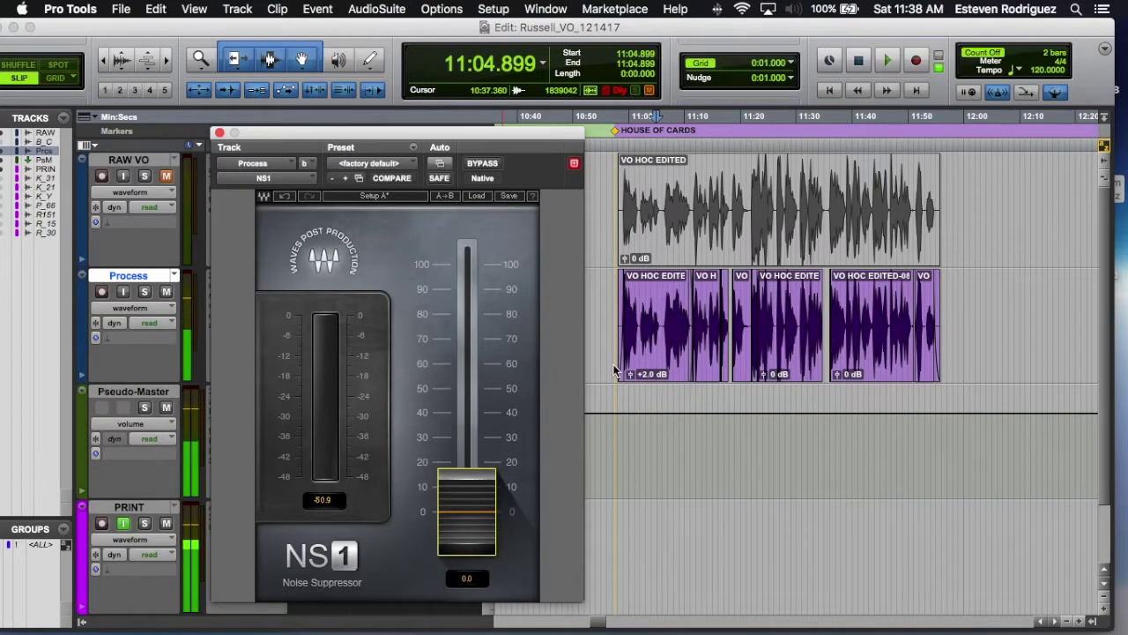
- Audition the VO HOC EDITED-01 clip from 10:57.870 with the NS1 suppression fader at 0.0
left_click(612, 308)
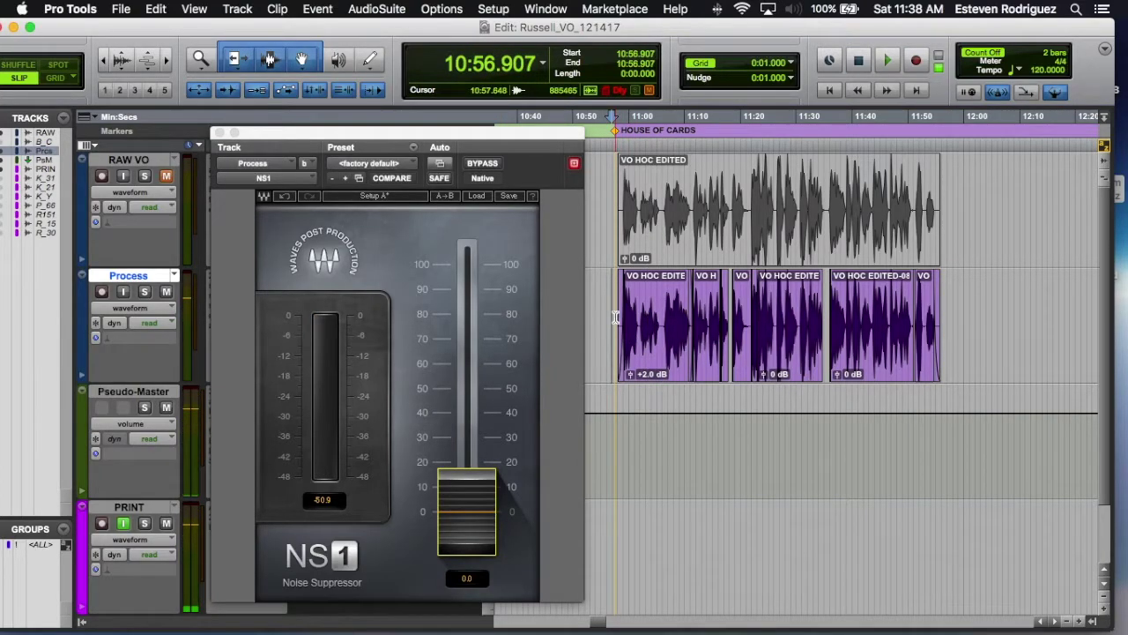
scroll(615, 318, "up", 5)
left_click(637, 309)
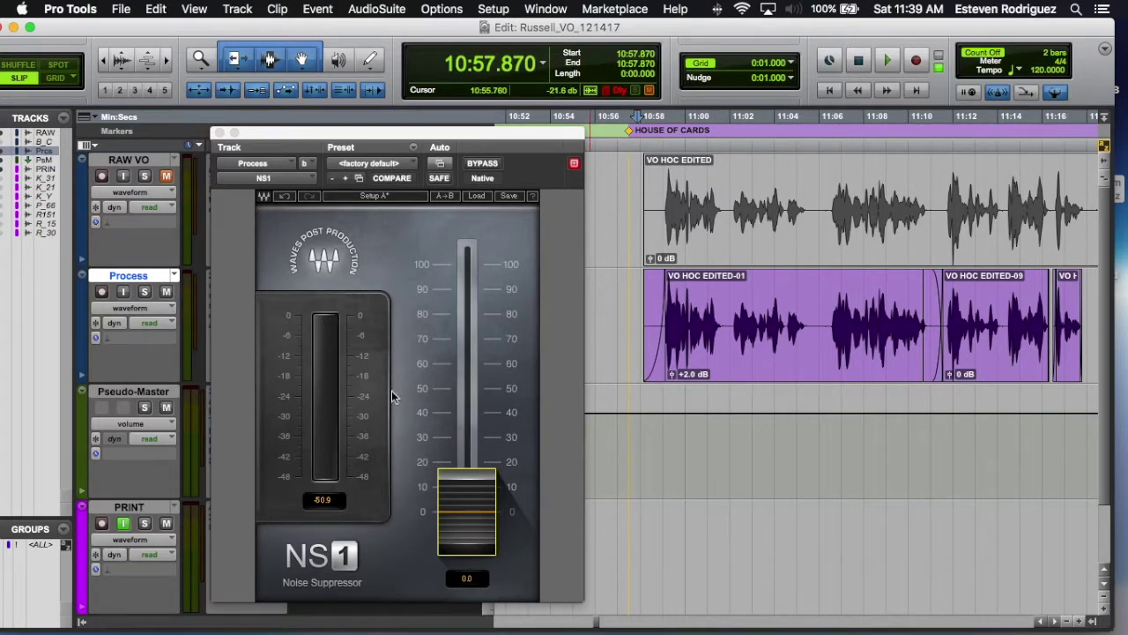
key("space")
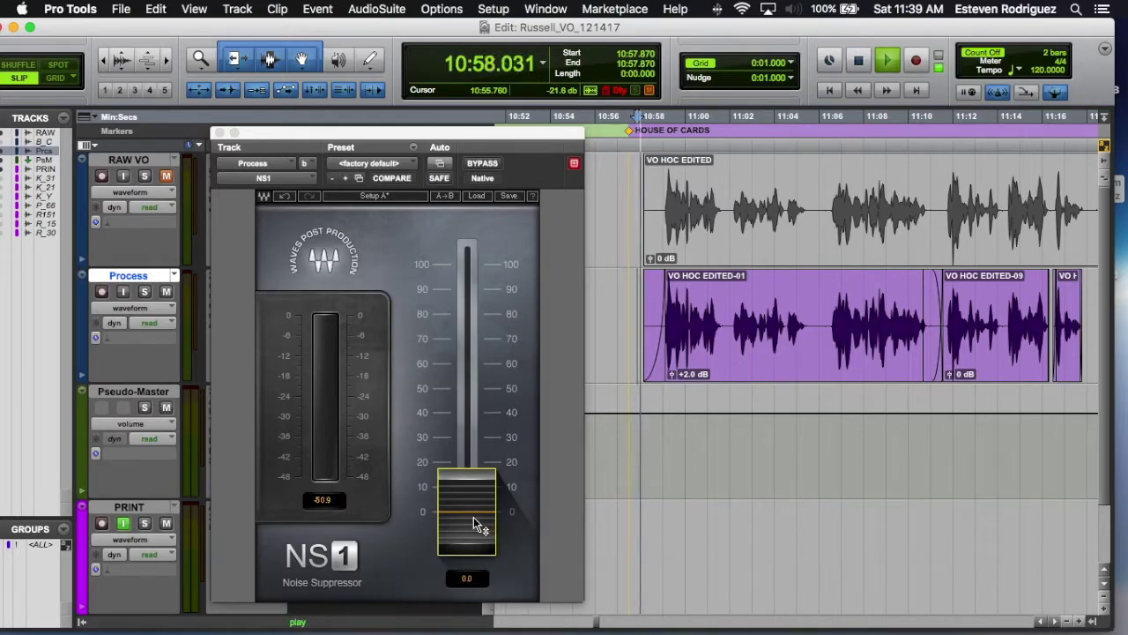
key("space")
mouse_move(473, 524)
left_mouse_down()
mouse_move(471, 289)
mouse_move(474, 525)
left_mouse_up()
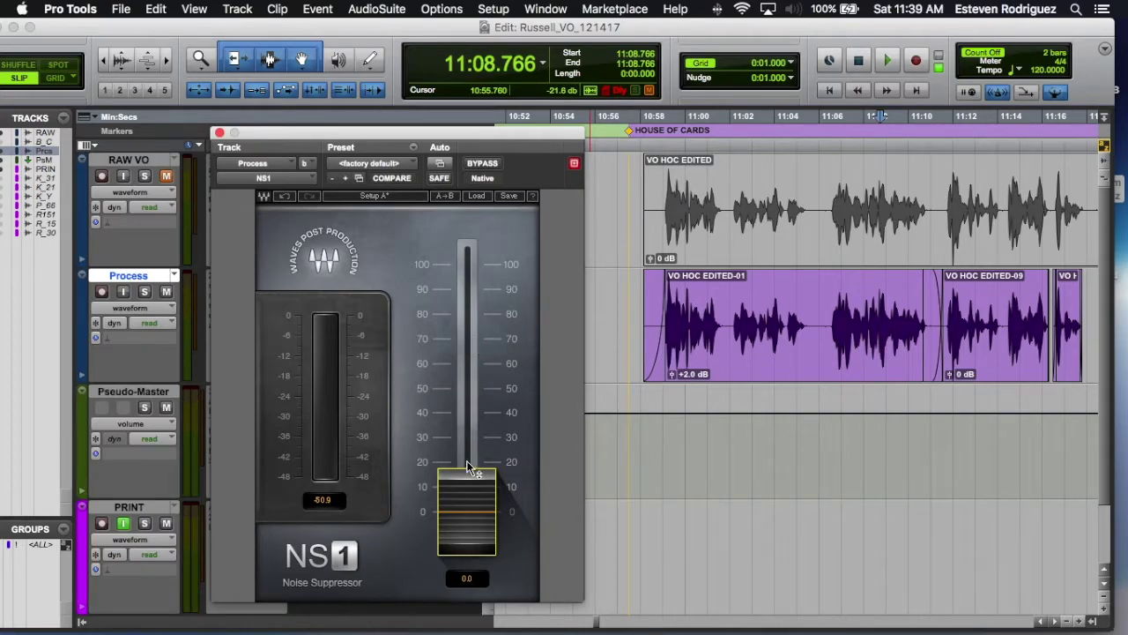
- Raise the NS1 suppression fader to 20.8 while auditioning the Process track from 10:57.907, and close the plug-in
left_click(640, 292)
left_click_drag(484, 505, 465, 483)
left_click(637, 298)
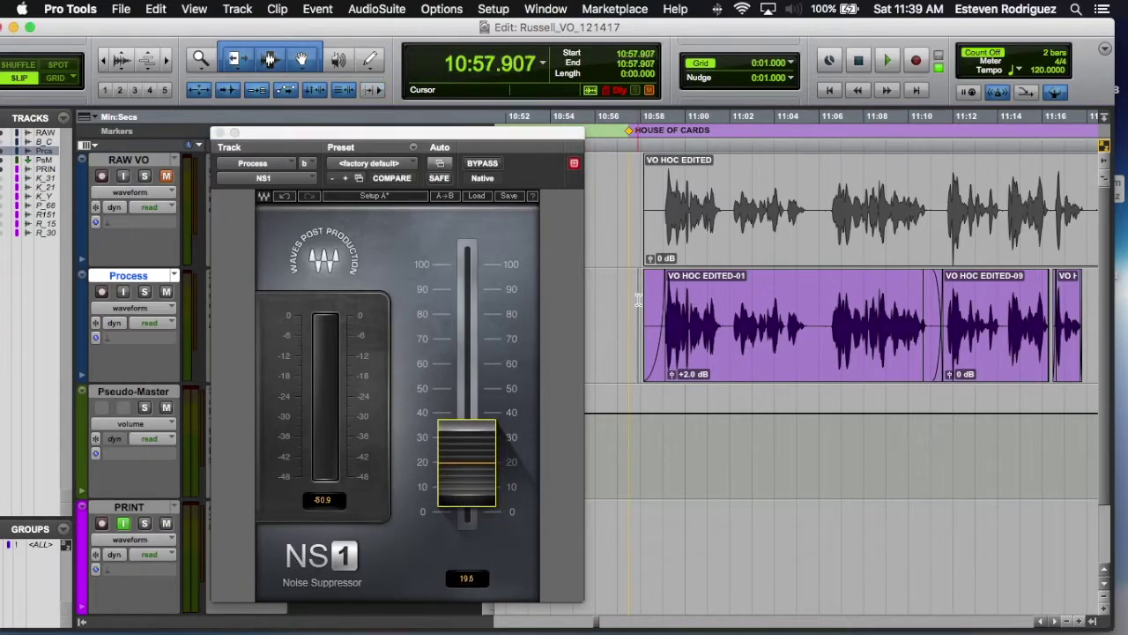
key("space")
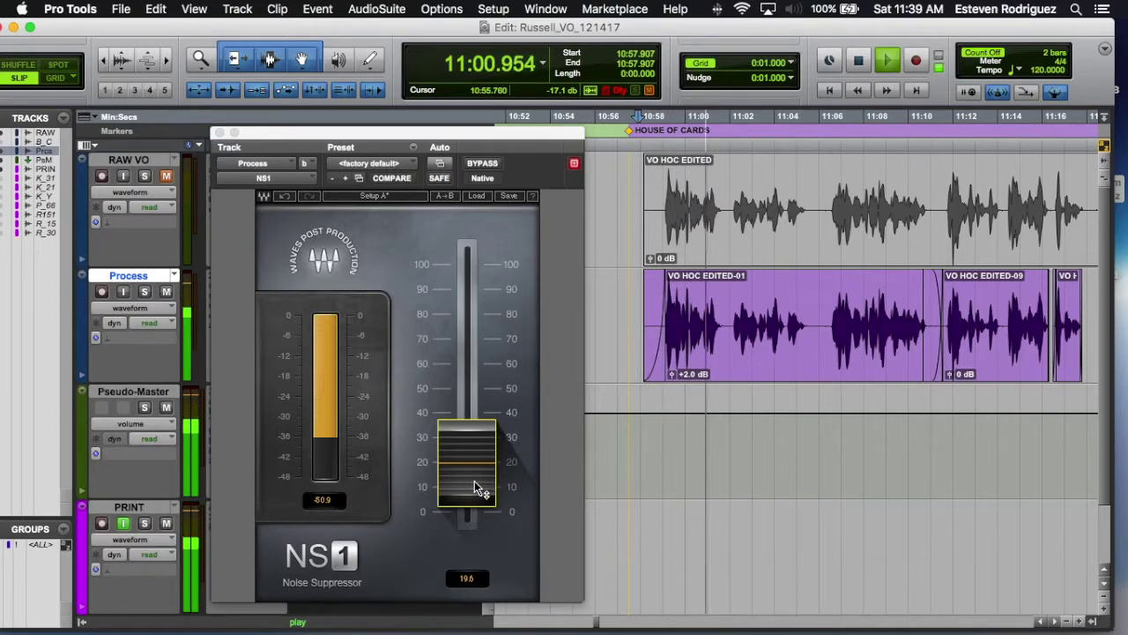
left_click_drag(474, 489, 471, 476)
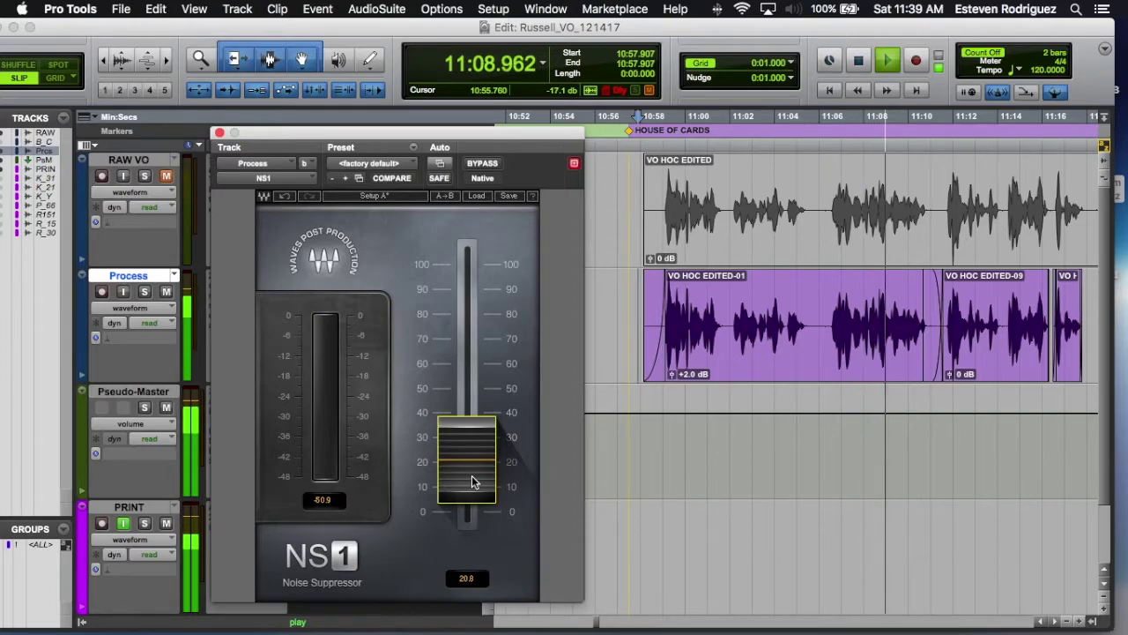
key("space")
left_click(221, 134)
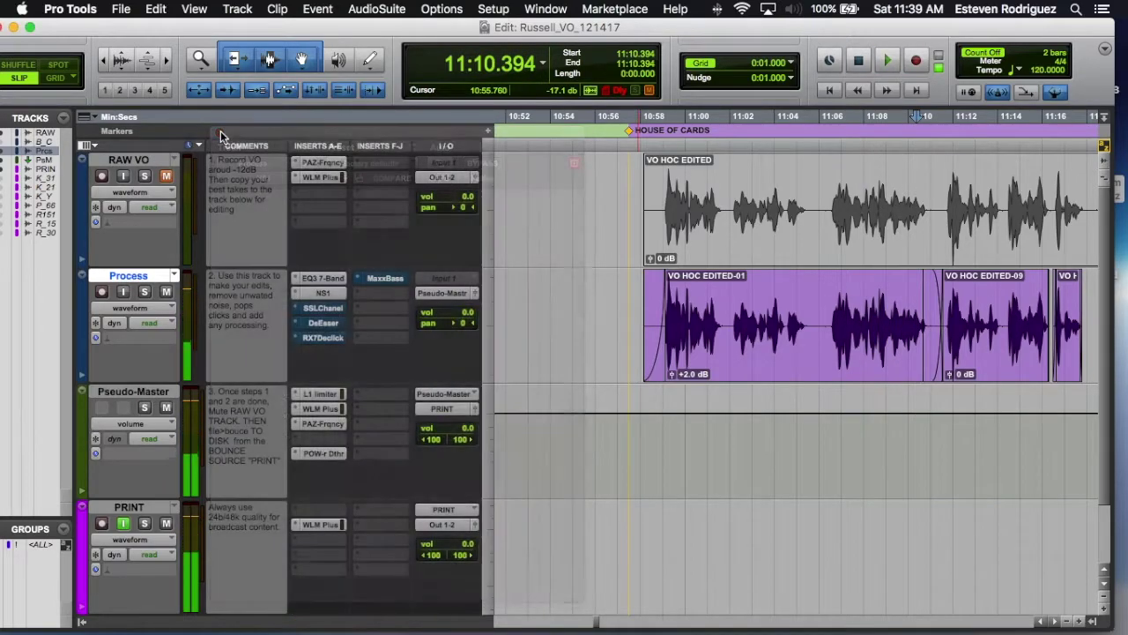
scroll(591, 333, "right", 3)
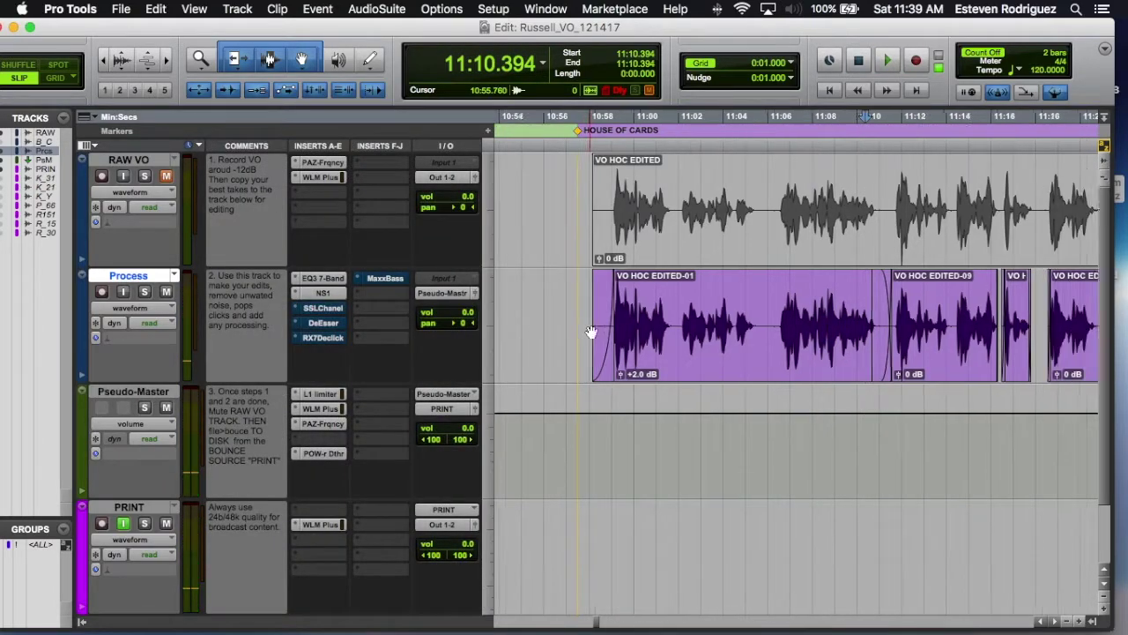
scroll(614, 333, "down", 6)
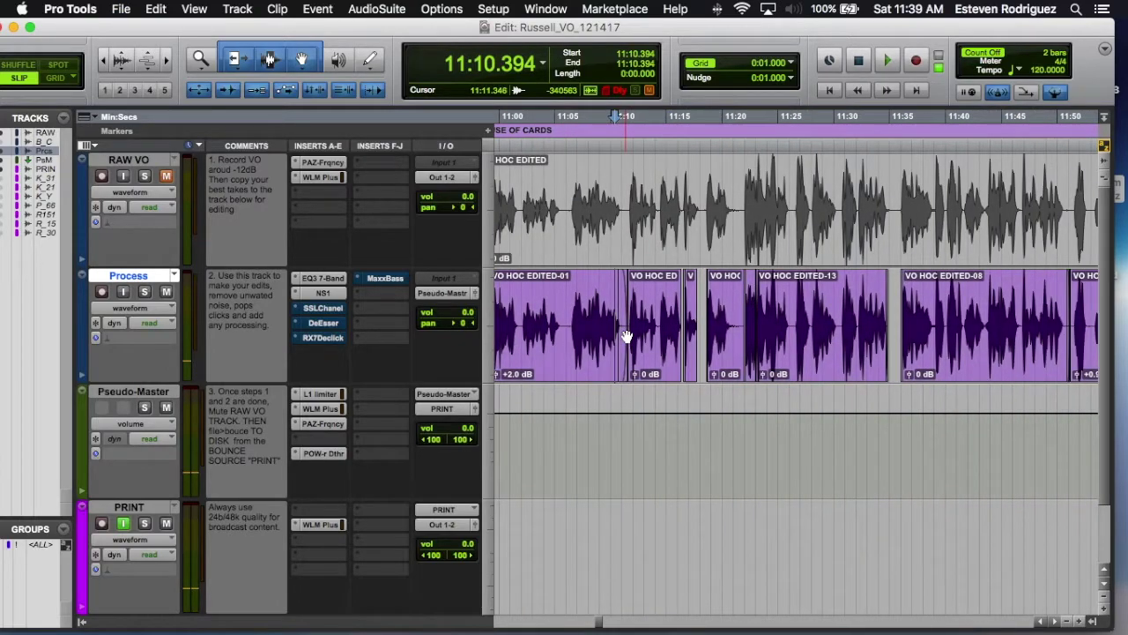
- Open the SSLChannel on the Process track and take it out of bypass while playing the voice-over from 10:57.574
scroll(626, 336, "up", 3)
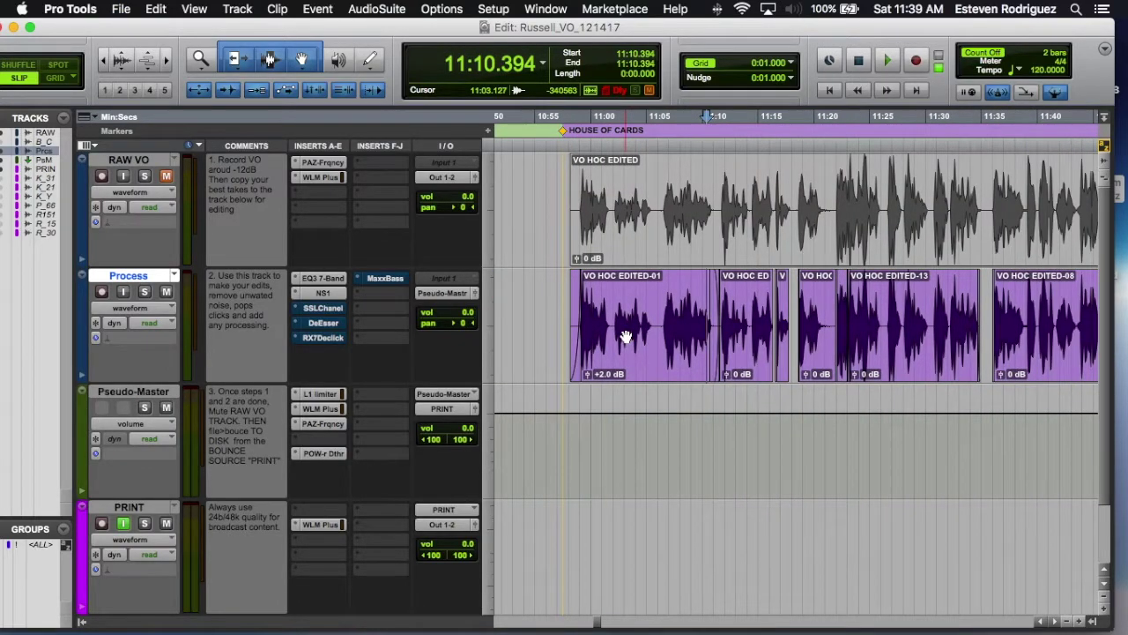
left_click(321, 310)
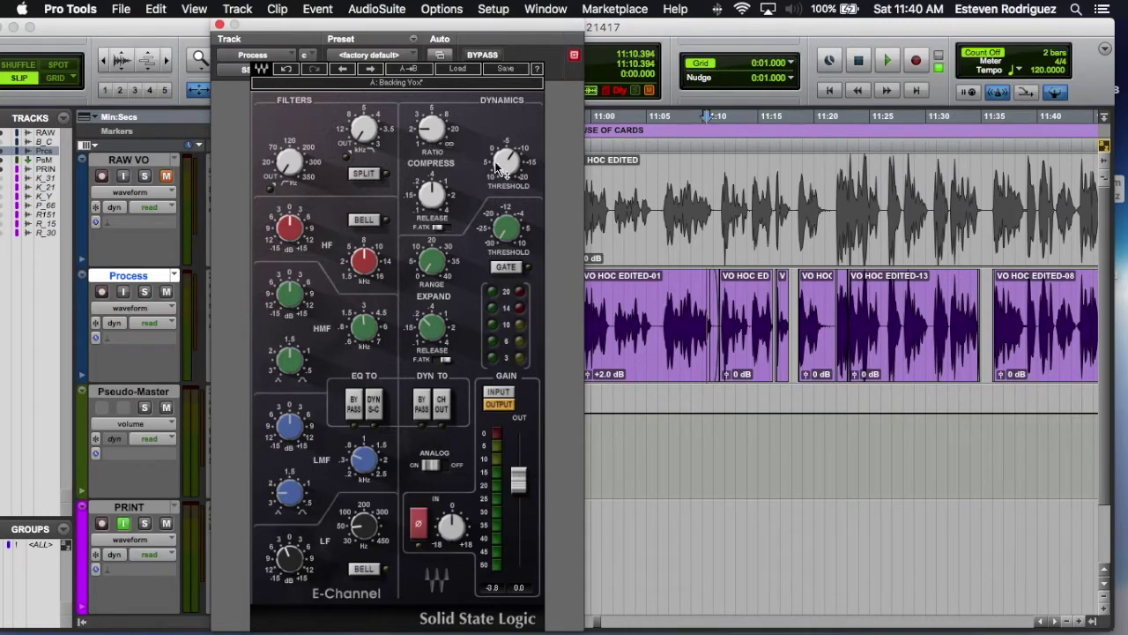
left_click_drag(520, 36, 489, 32)
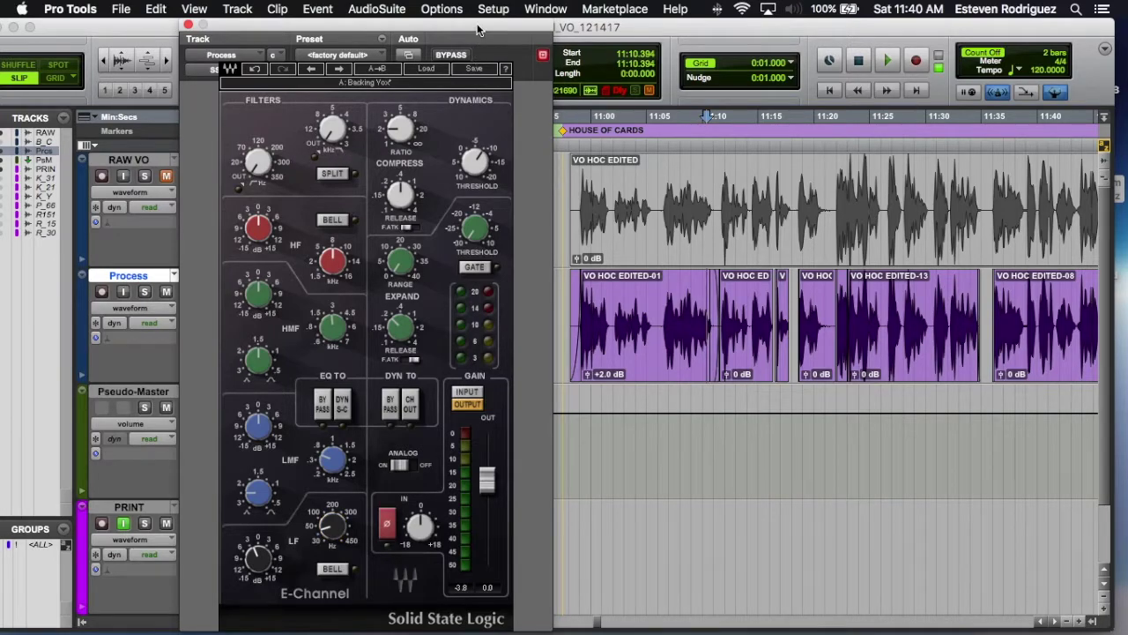
left_click_drag(476, 31, 409, 33)
left_click(564, 286)
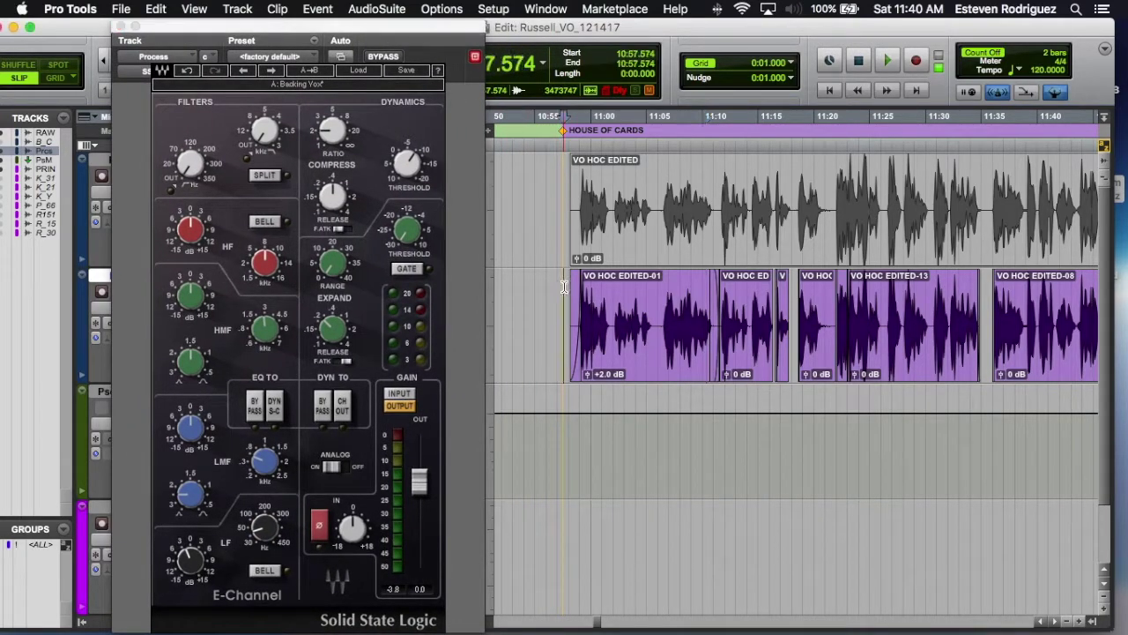
left_click(388, 56)
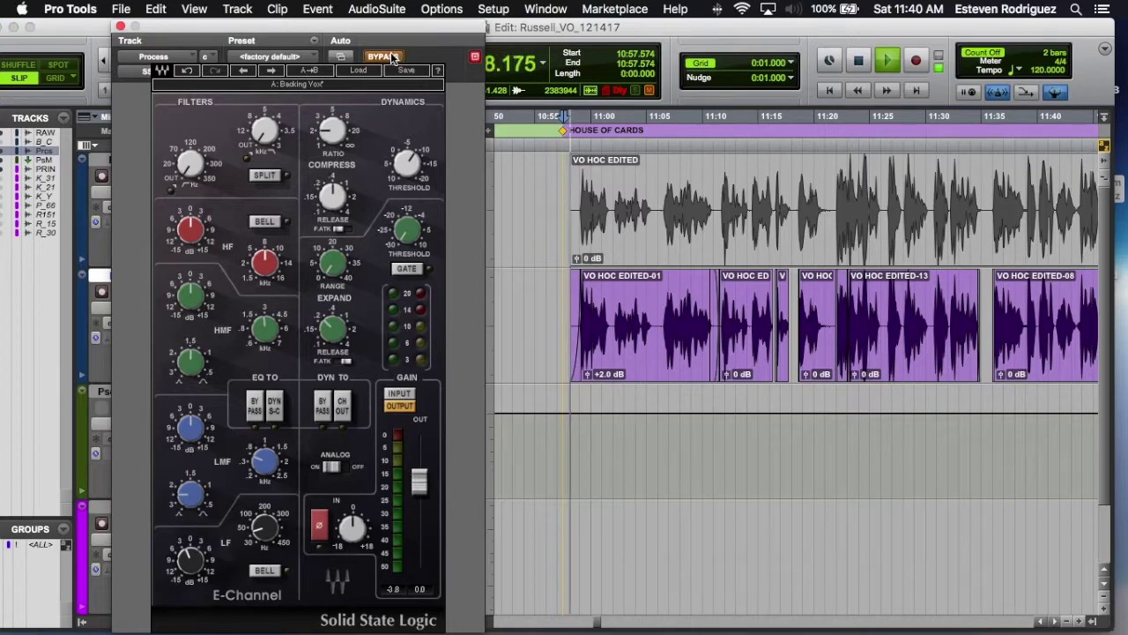
left_click(394, 58)
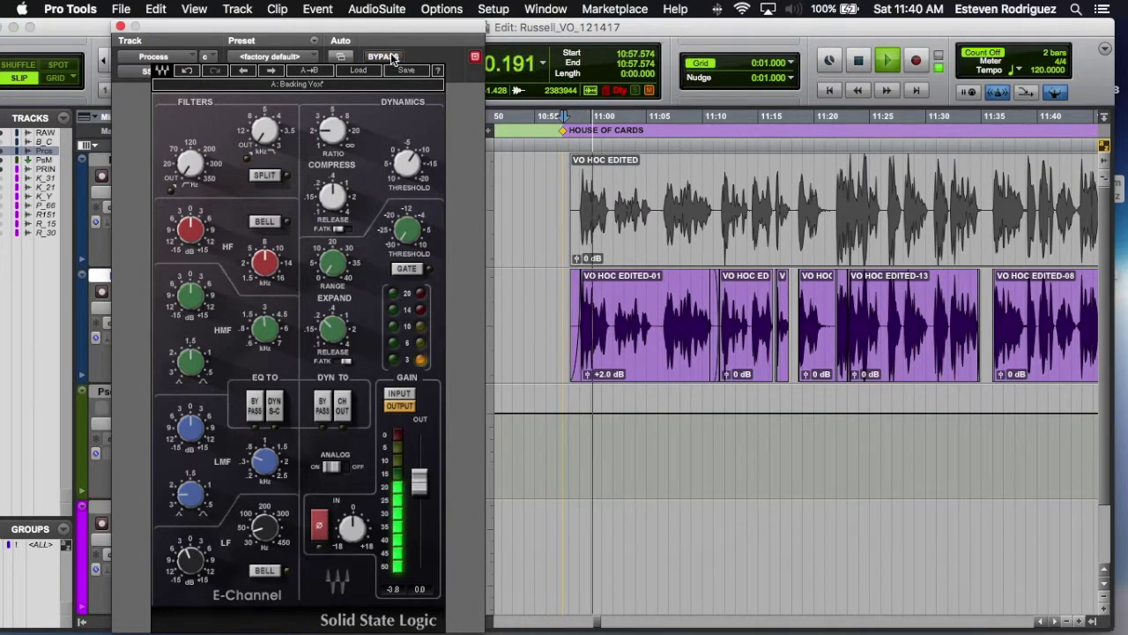
- Set the SSL E-Channel compressor ratio to 2.3 during playback and close the plug-in
left_click_drag(402, 30, 438, 30)
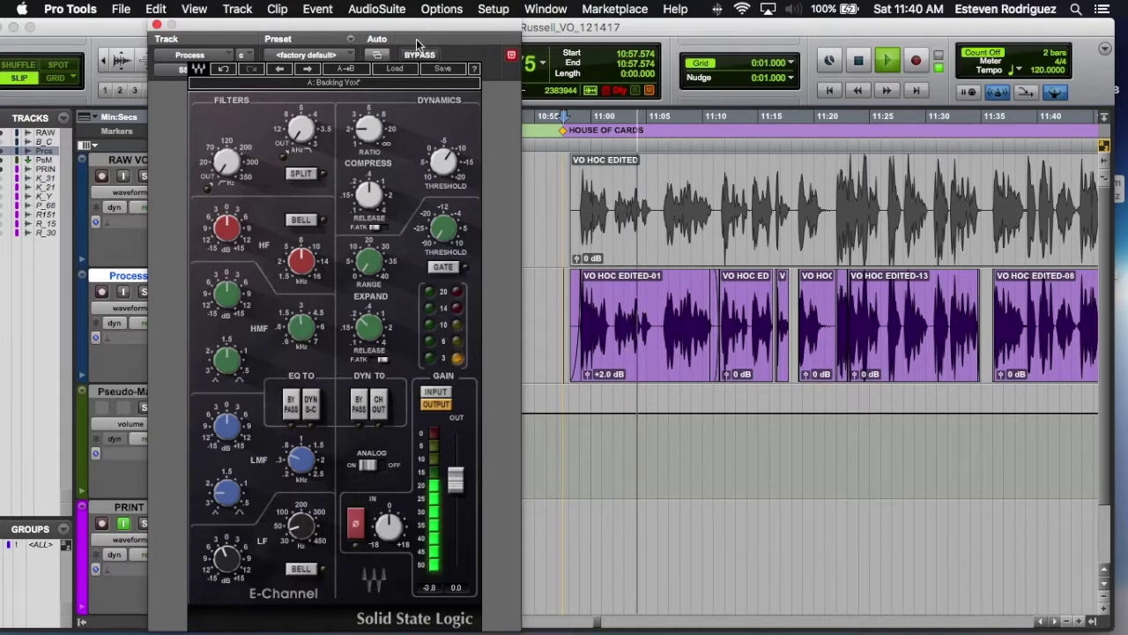
left_click(371, 127)
left_click_drag(370, 127, 370, 124)
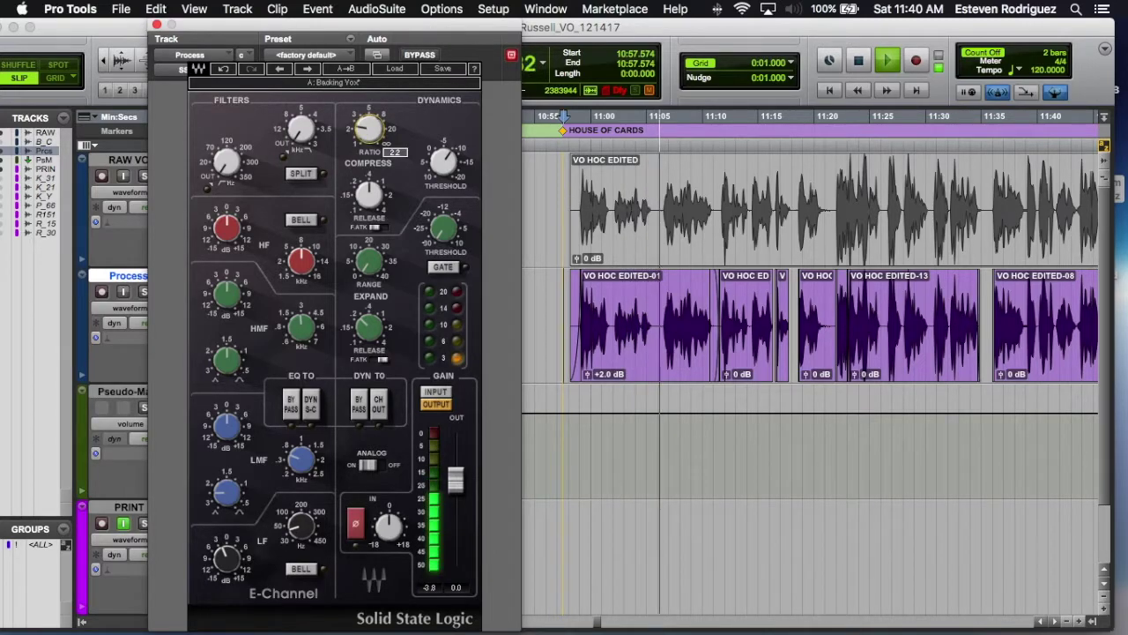
left_click_drag(370, 124, 370, 126)
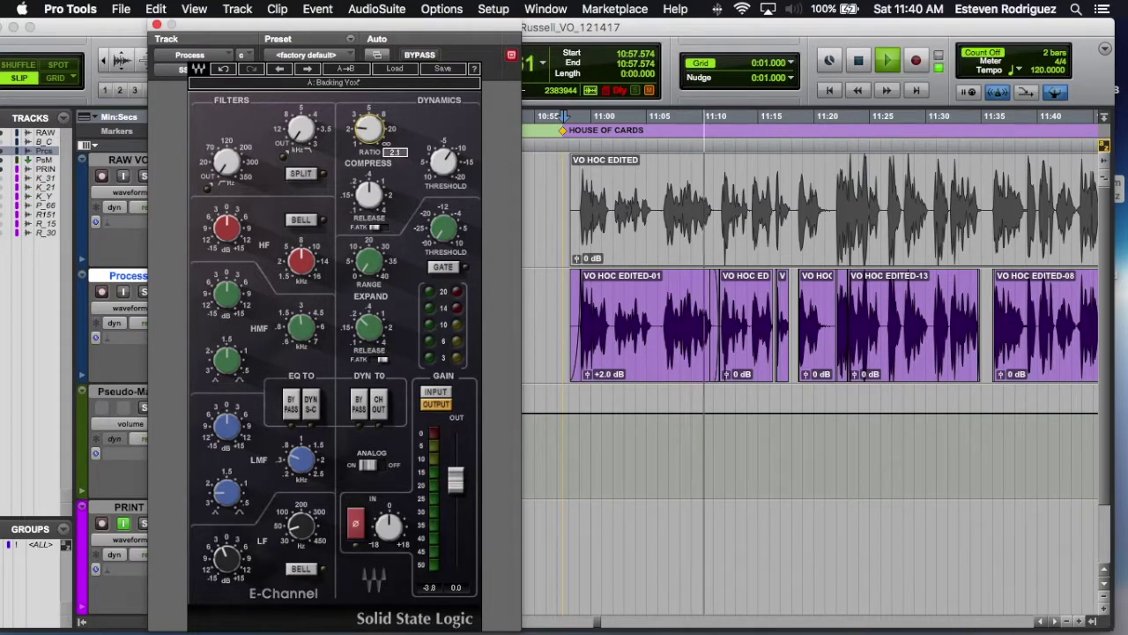
key("super+w")
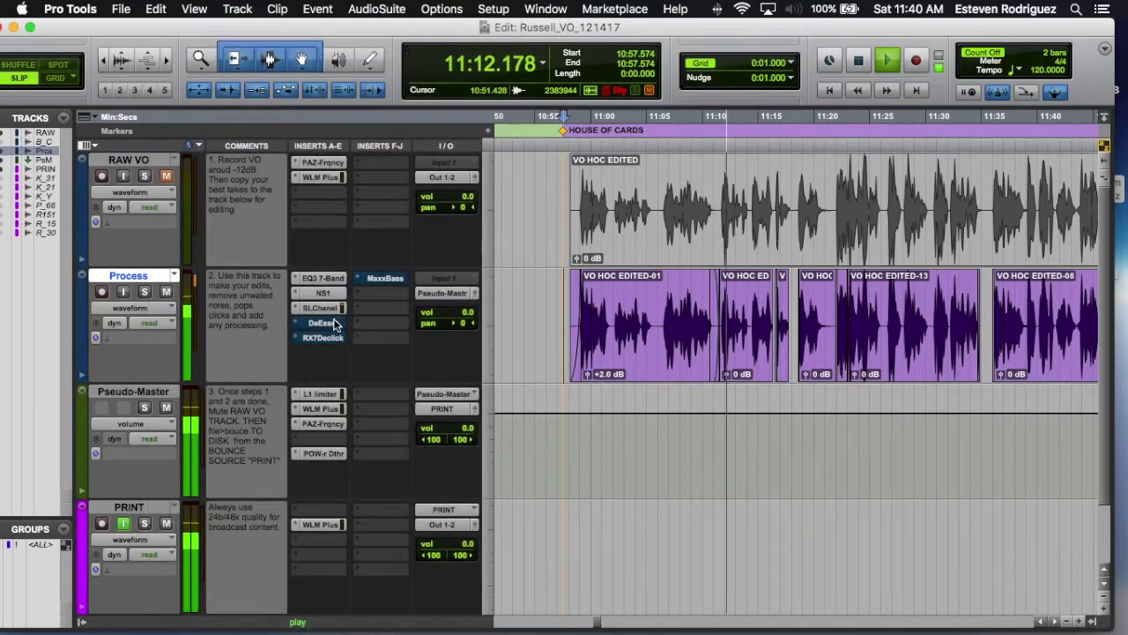
- Open the DeEsser on the Process track and compare it against bypass while playing from 10:57.870
left_click(566, 302)
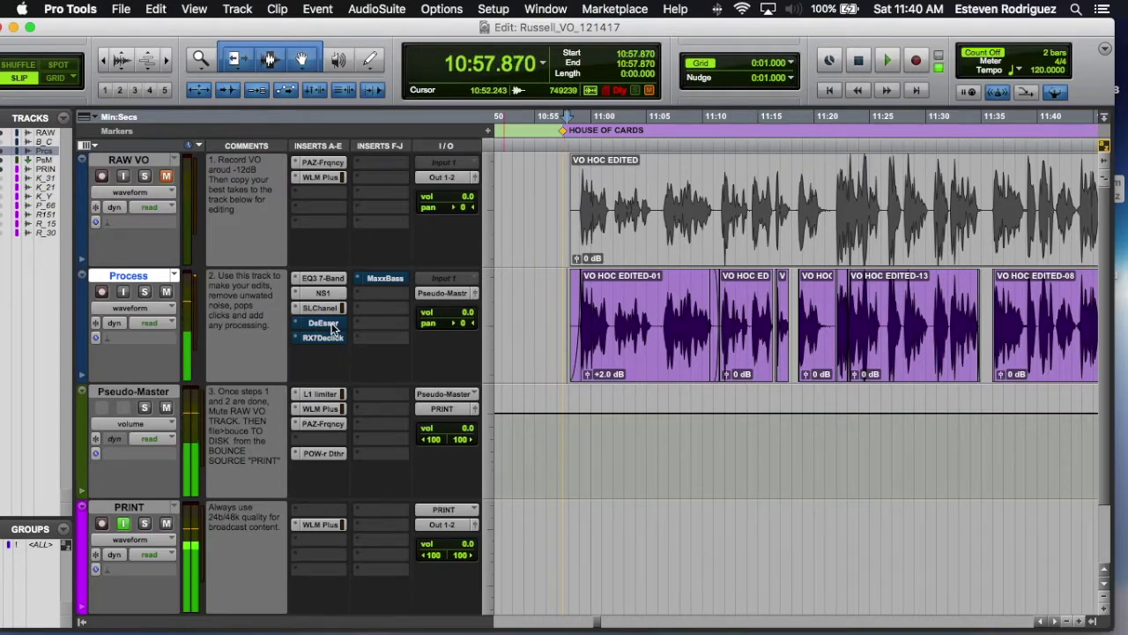
left_click(323, 322)
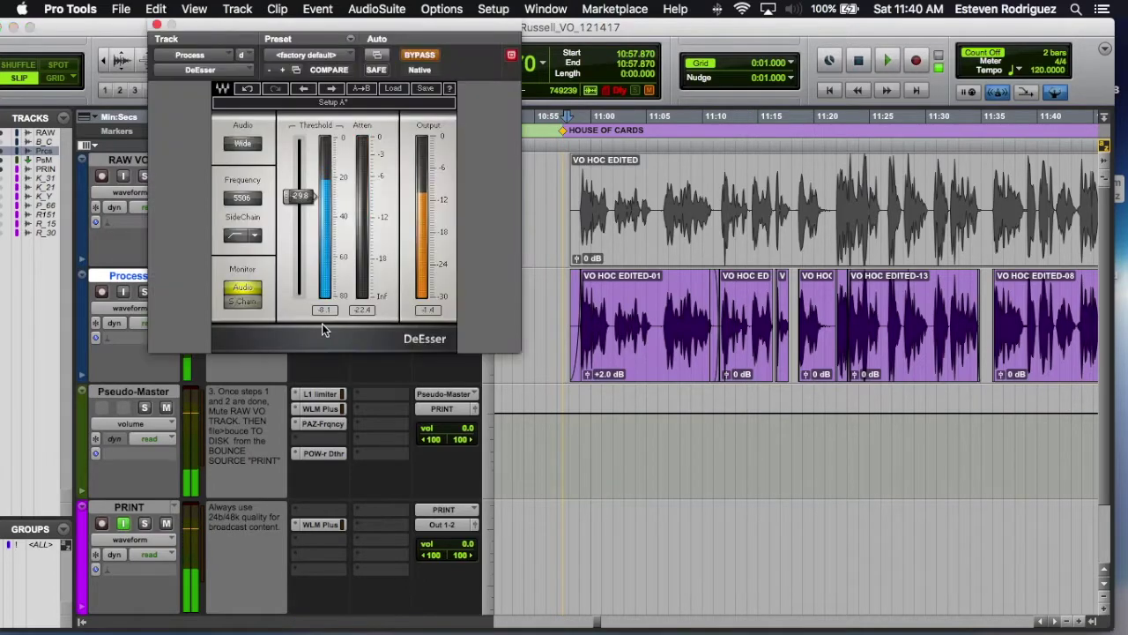
key("space")
left_click(419, 55)
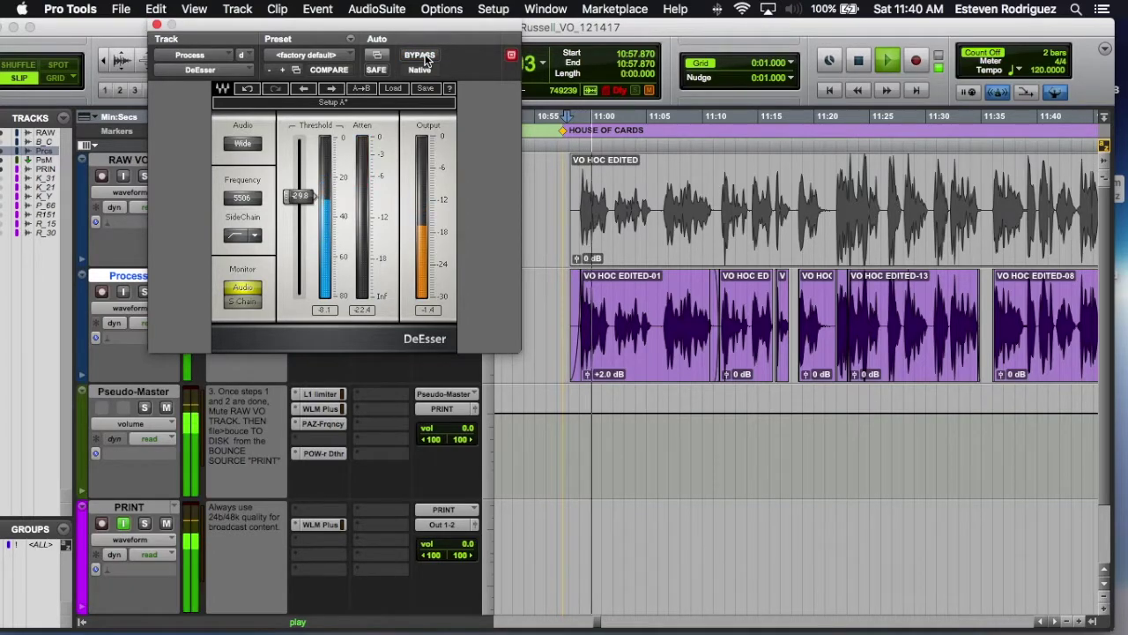
left_click(420, 54)
key("p")
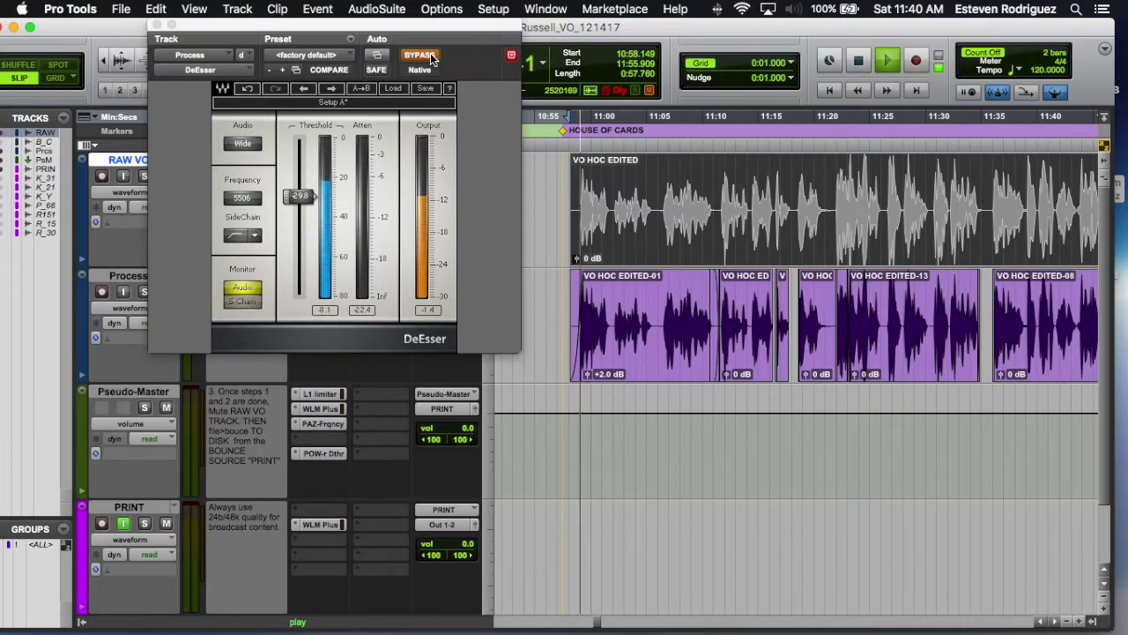
- Take the DeEsser out of bypass and audition the voice-over from 10:58.149 with its threshold at -29.8
key("space")
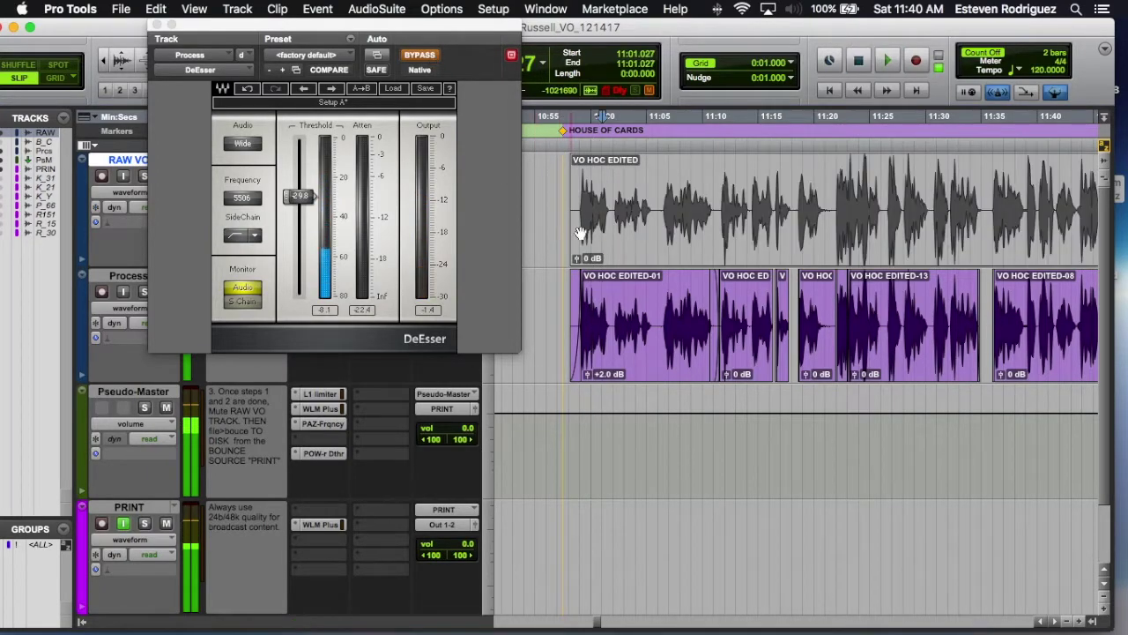
left_click(615, 255)
left_click(423, 57)
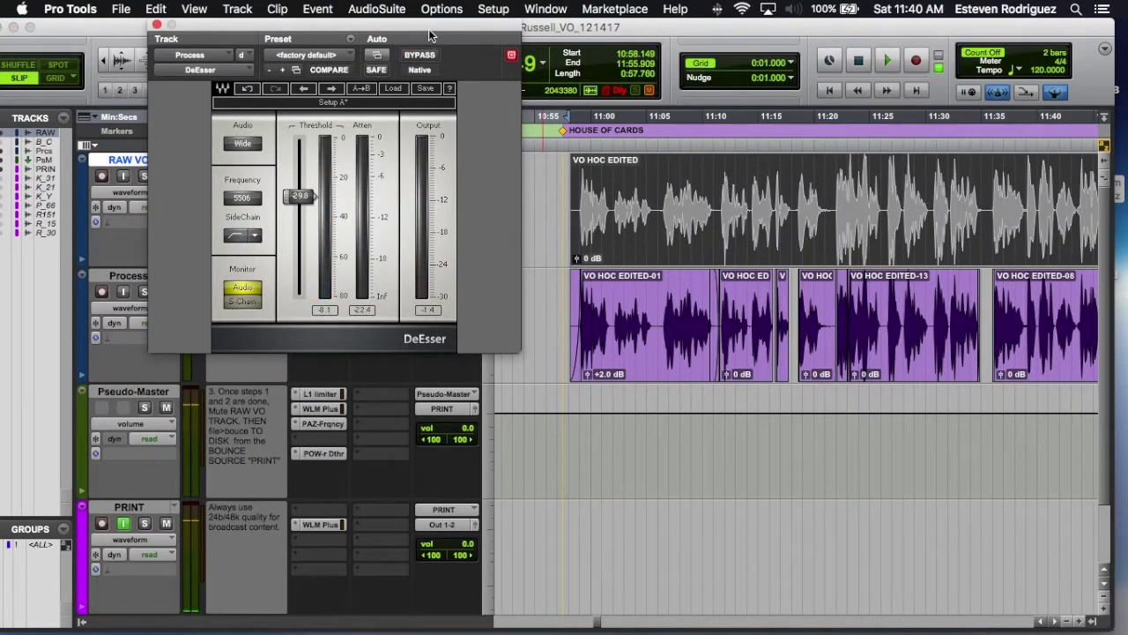
left_click_drag(429, 29, 435, 76)
key("space")
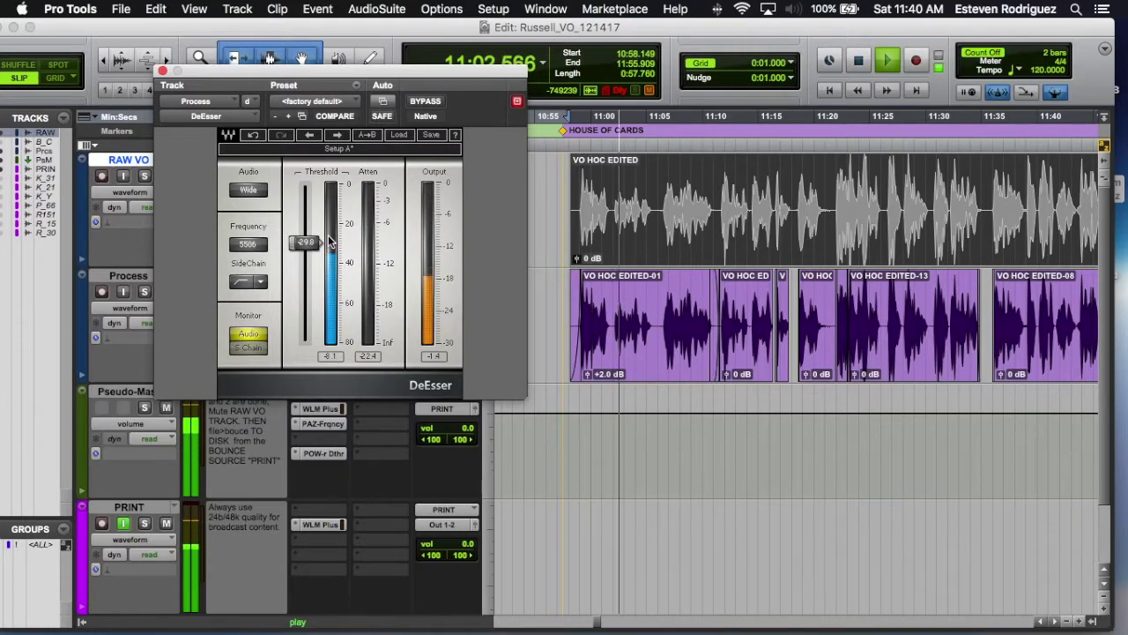
key("space")
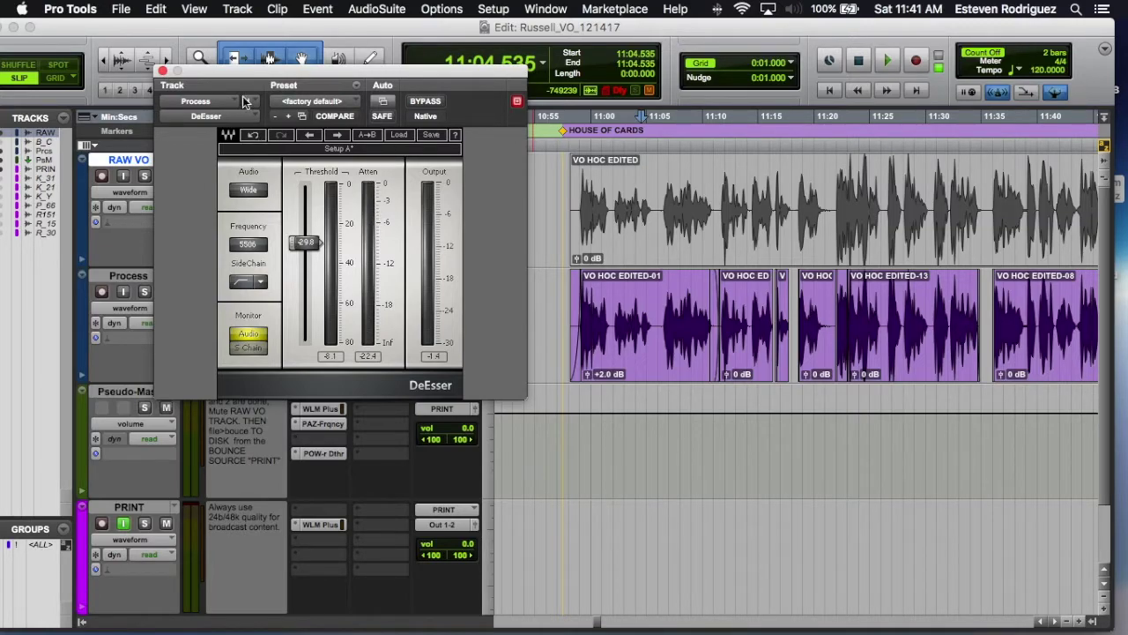
- Audition the DeEsser on the VO HOC EDITED-13 clip from 11:24.081 and close the plug-in
left_click(862, 297)
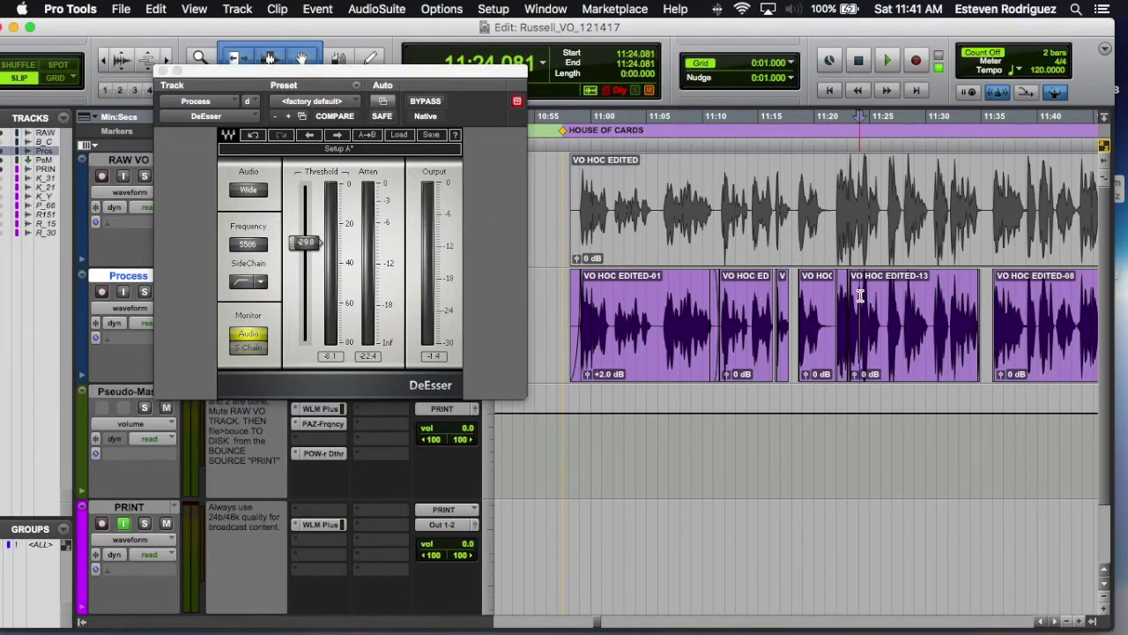
key("space")
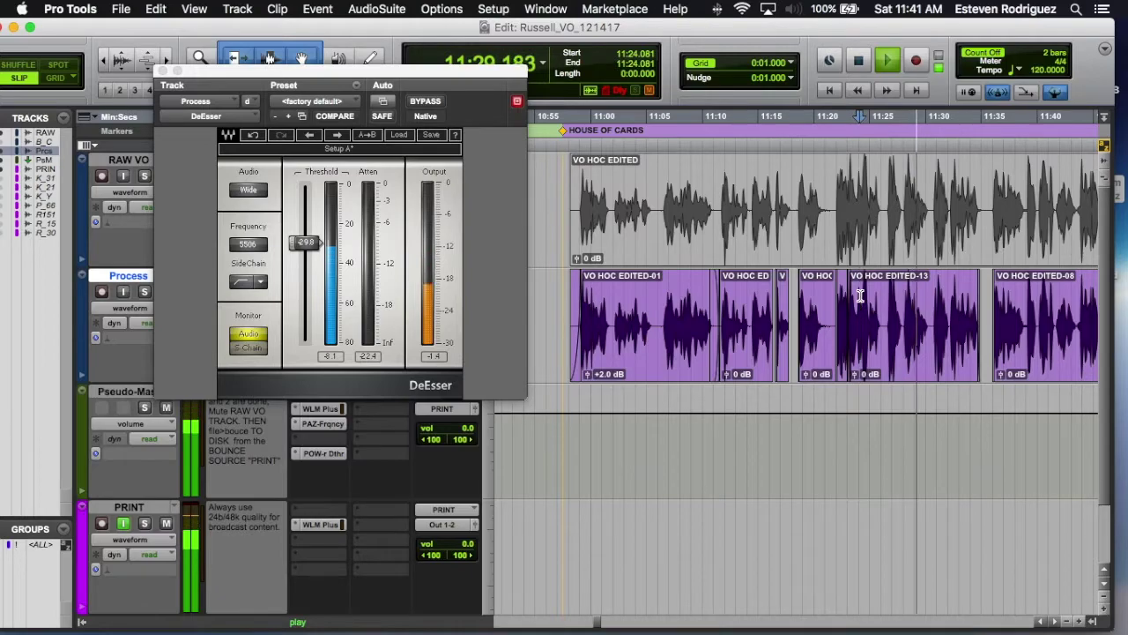
scroll(861, 296, "right", 3)
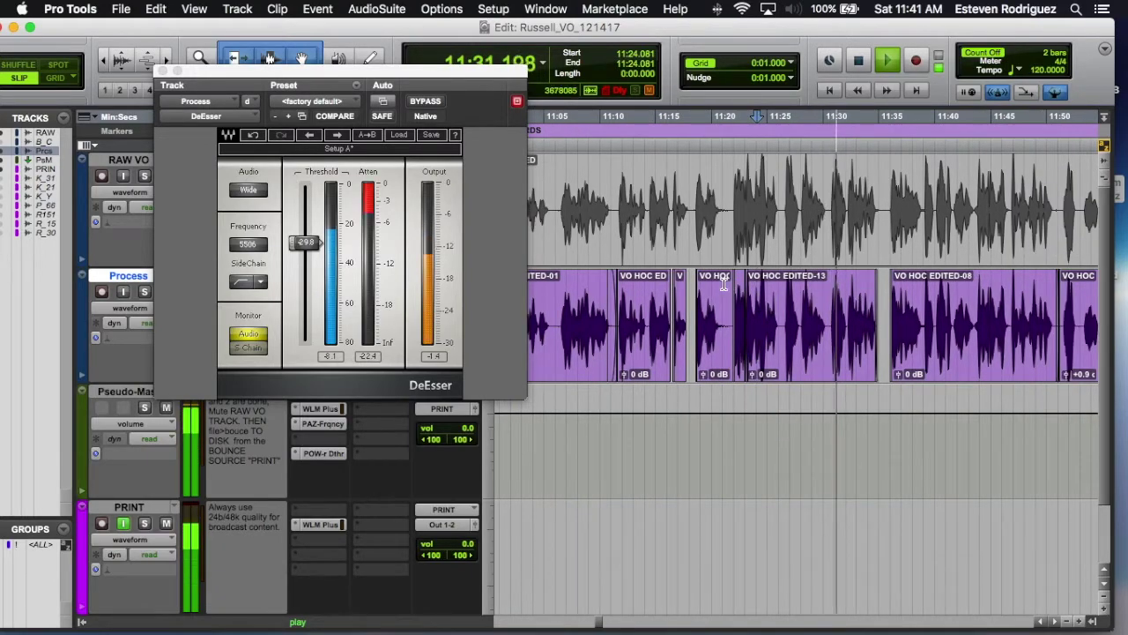
left_click(163, 70)
key("space")
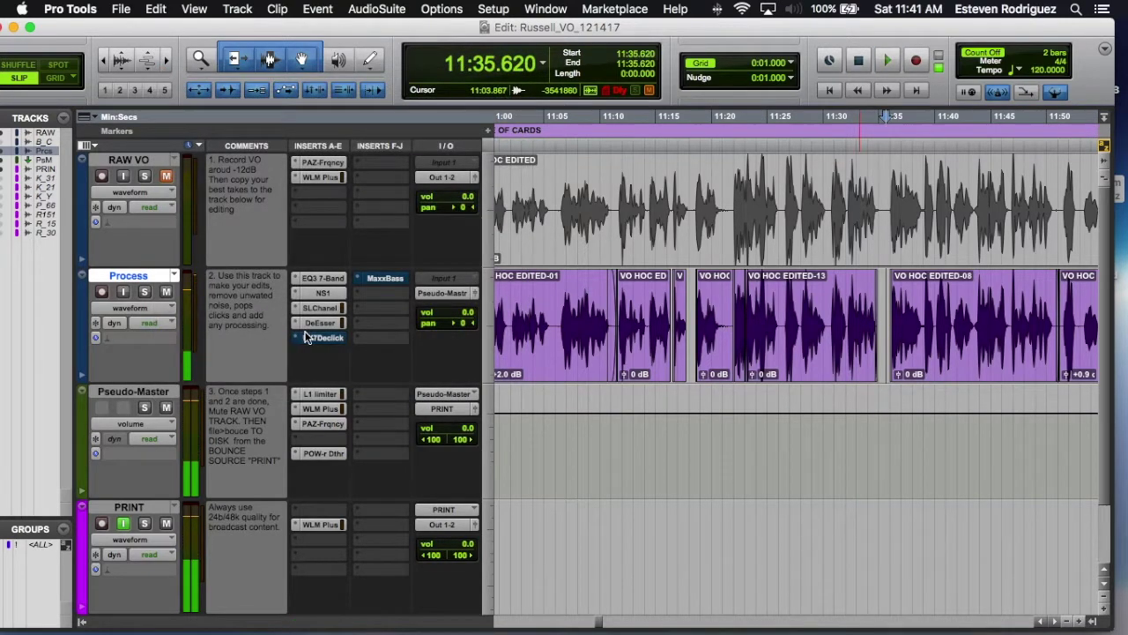
- Open RX 7 De-click on the Process track and play the VO HOC EDITED-01 clip
left_click(313, 338)
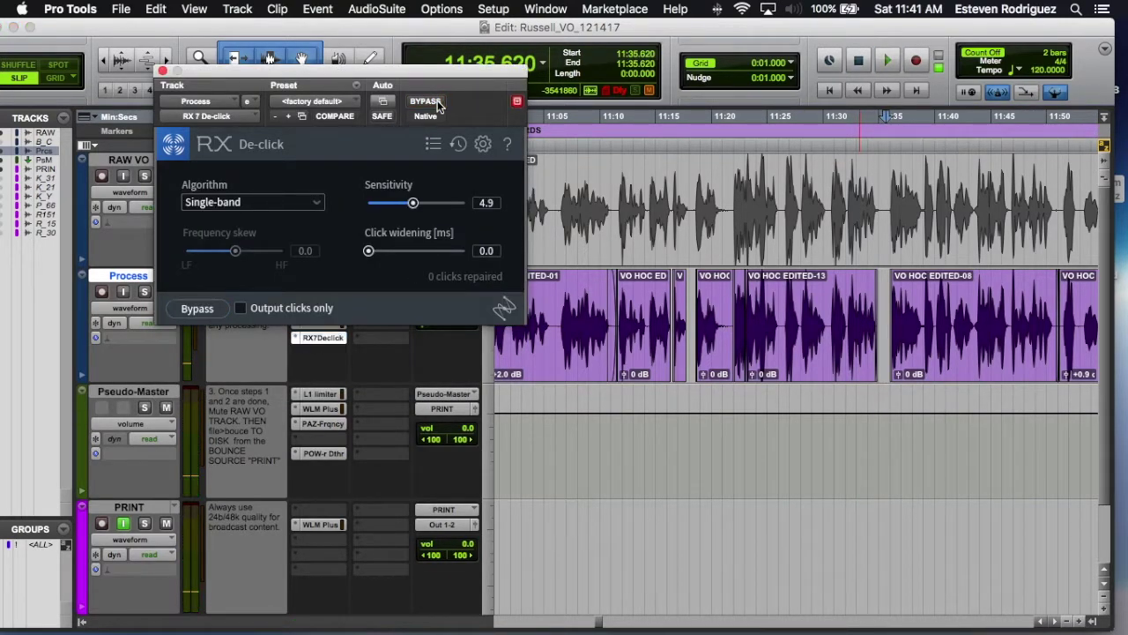
left_click_drag(441, 76, 383, 80)
scroll(511, 228, "left", 5)
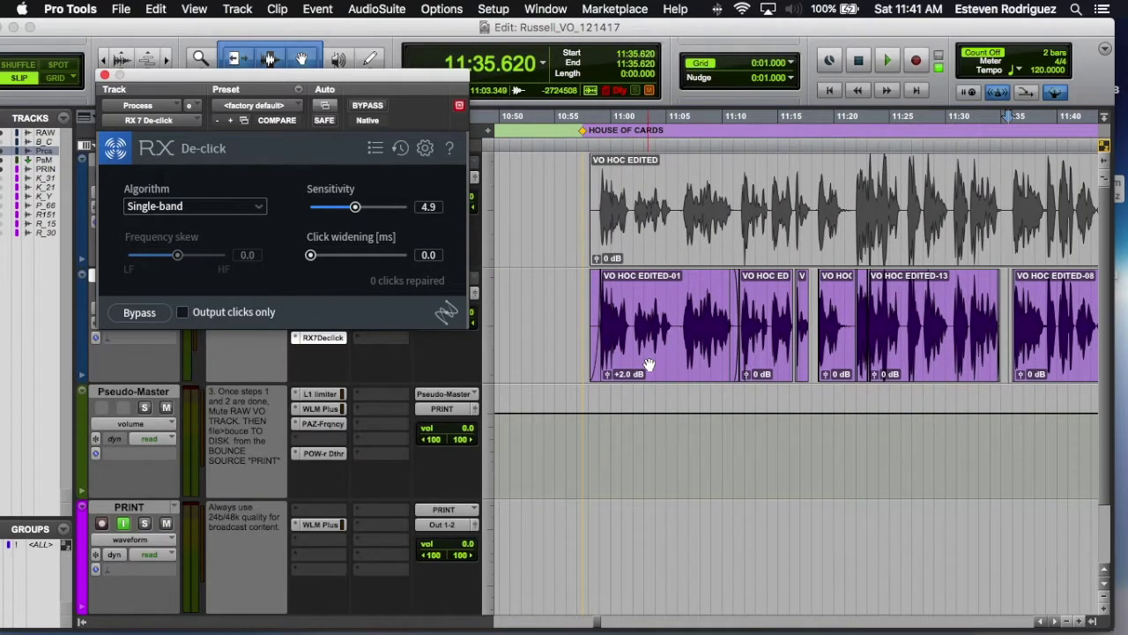
left_click(649, 364)
key("space")
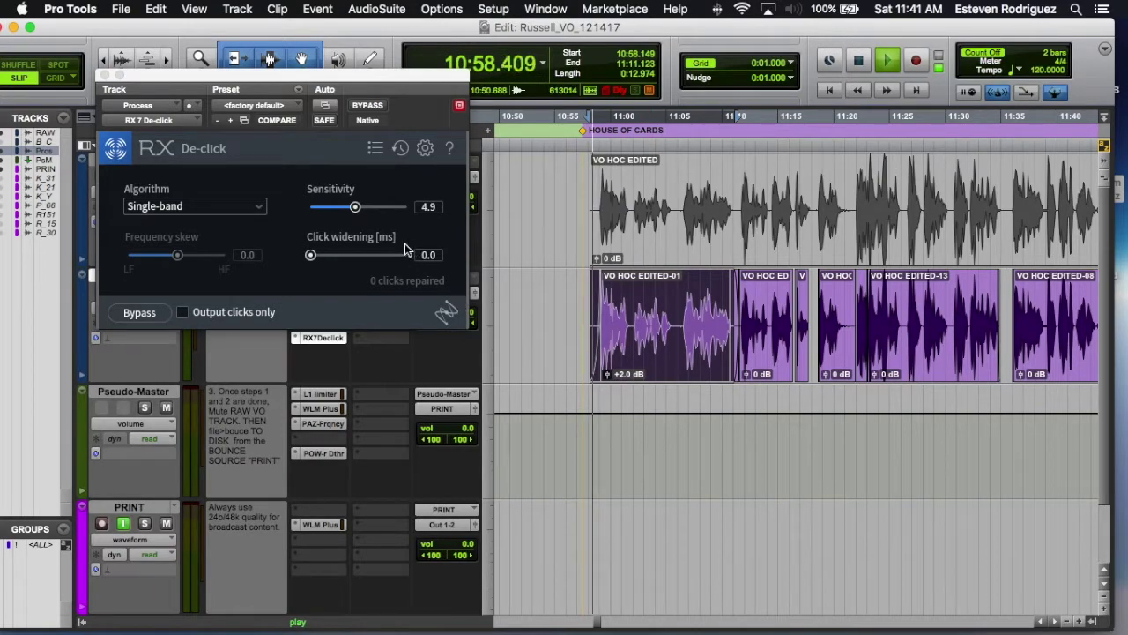
- Set the RX De-click sensitivity to 5.2 and audition it on the VO HOC EDITED-13 clip before closing the plug-in
left_click_drag(424, 79, 484, 57)
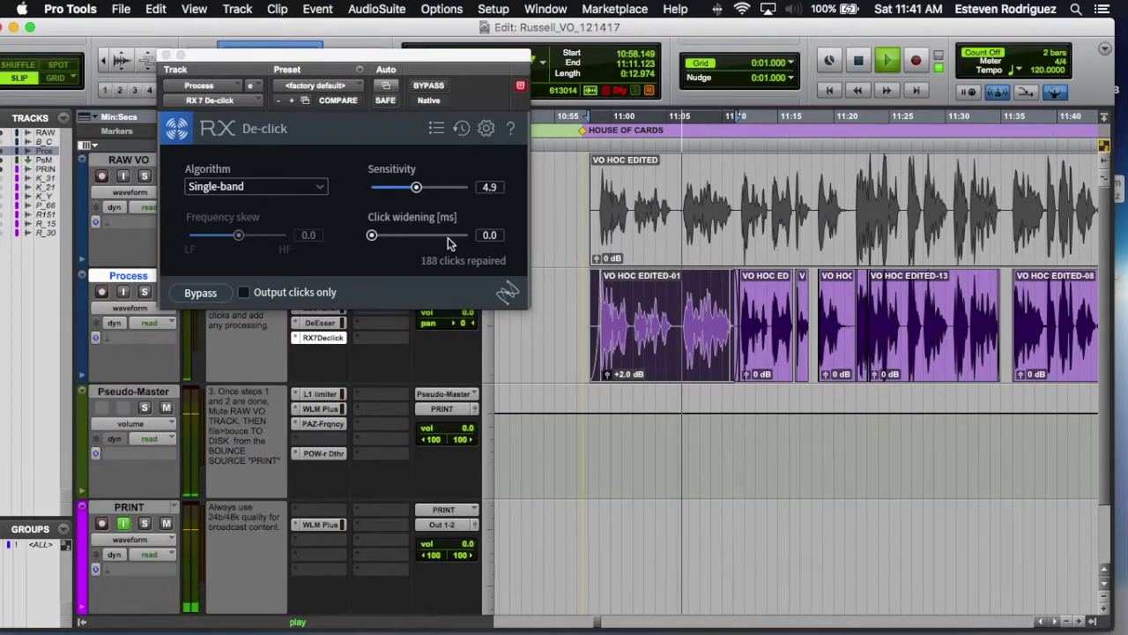
left_click_drag(416, 188, 422, 192)
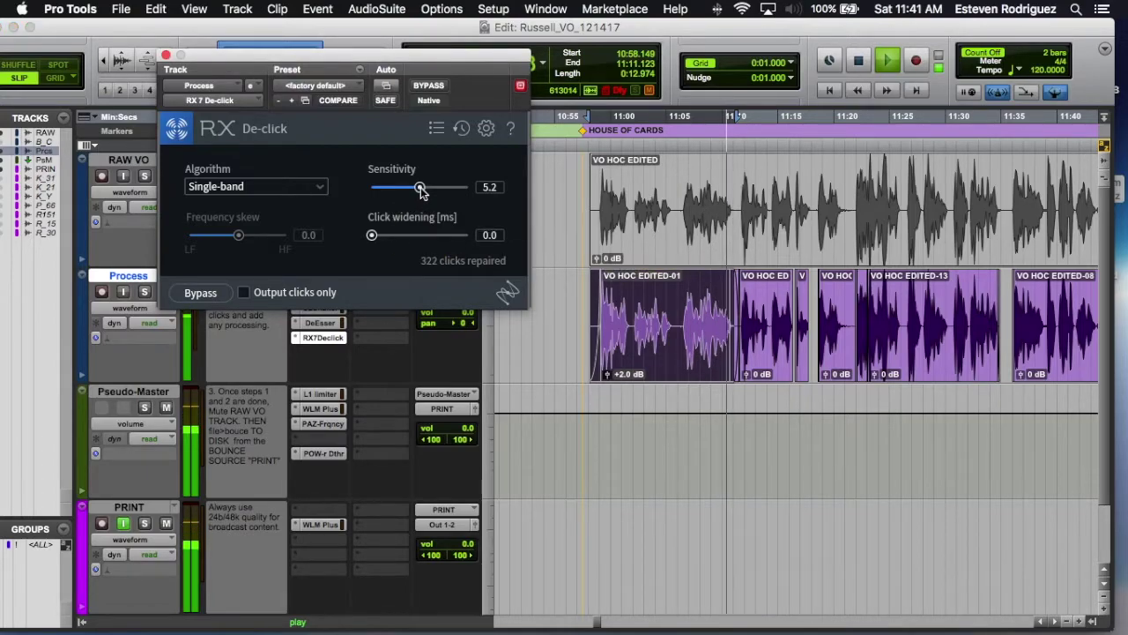
left_click(679, 293)
left_click(920, 353)
key("space")
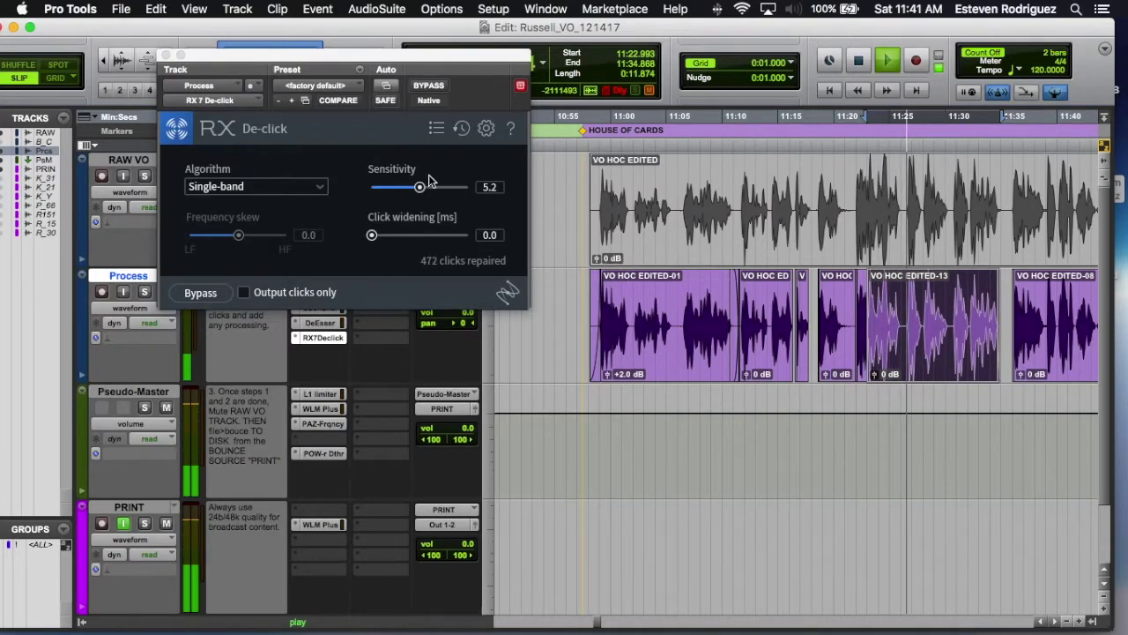
key("space")
left_click(164, 56)
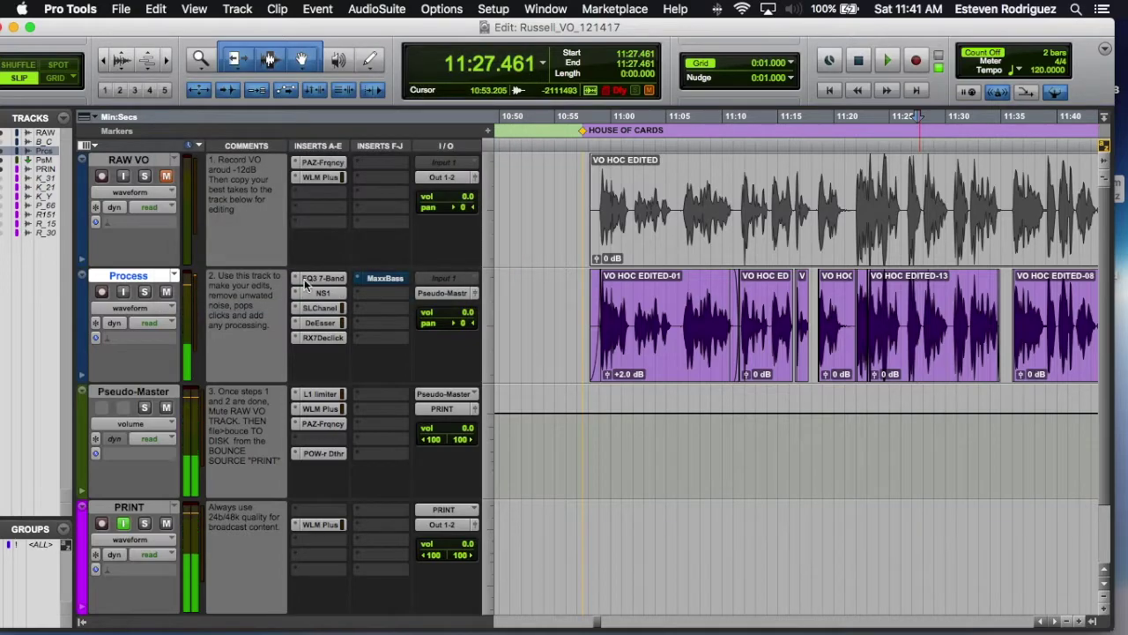
- Open MaxxBass on the Process track and take it out of bypass while playing the VO HOC EDITED-01 clip
left_click(386, 278)
left_click_drag(469, 50, 481, 218)
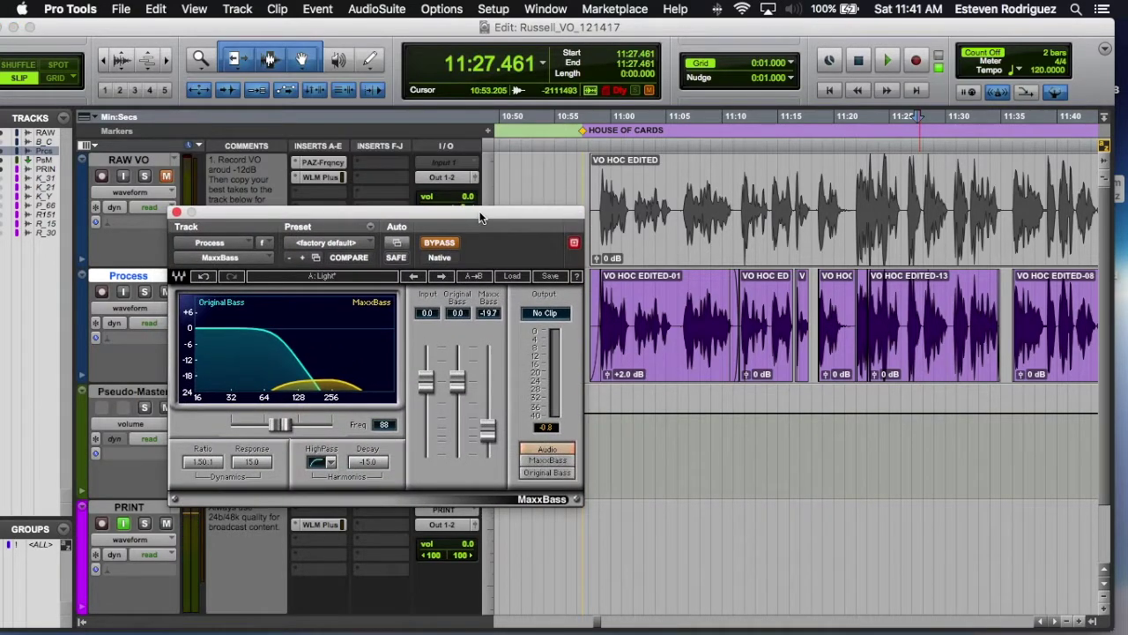
double_click(641, 300)
key("space")
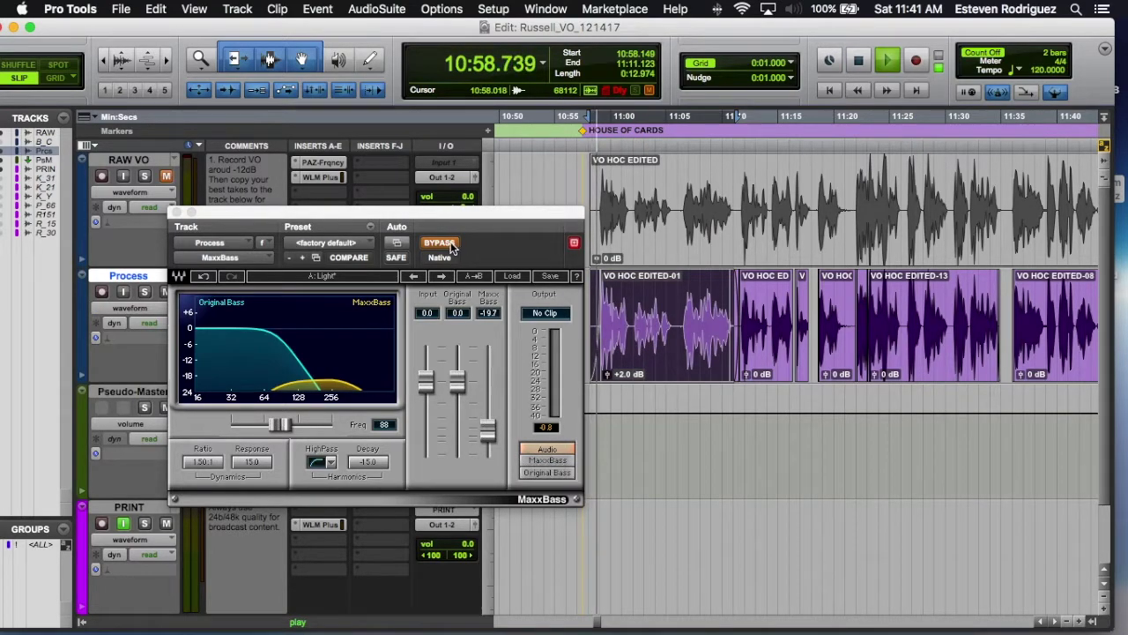
left_click(449, 245)
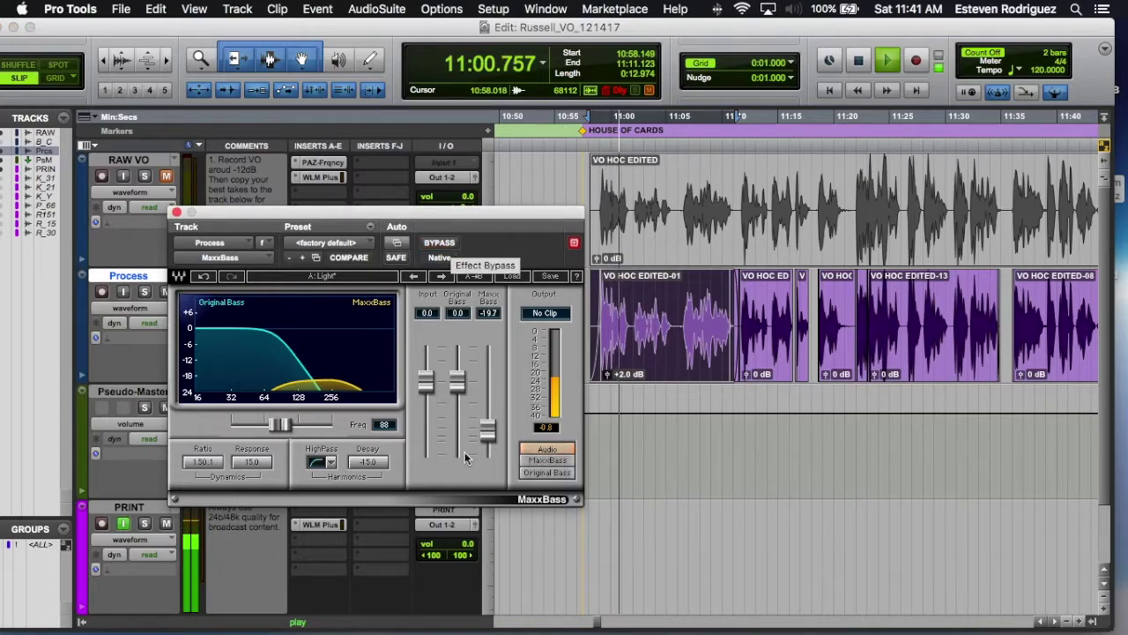
- Audition the clip with the MaxxBass fader lowered to -113, stop playback and set the fader to -17.3
mouse_move(487, 429)
left_mouse_down()
mouse_move(487, 386)
mouse_move(487, 451)
left_mouse_up()
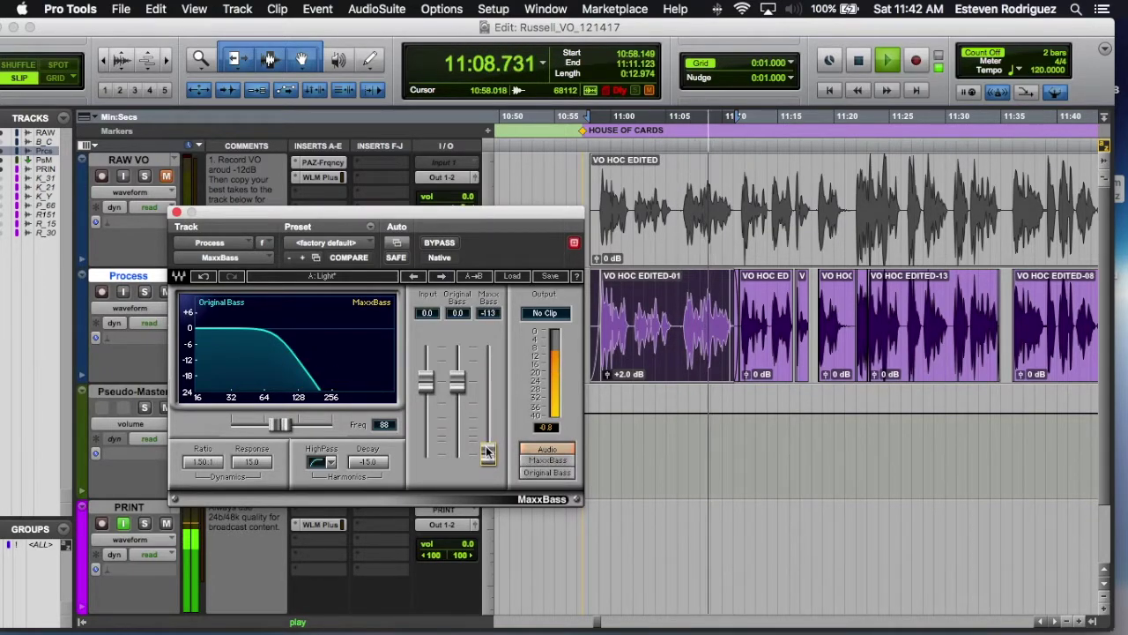
key("space")
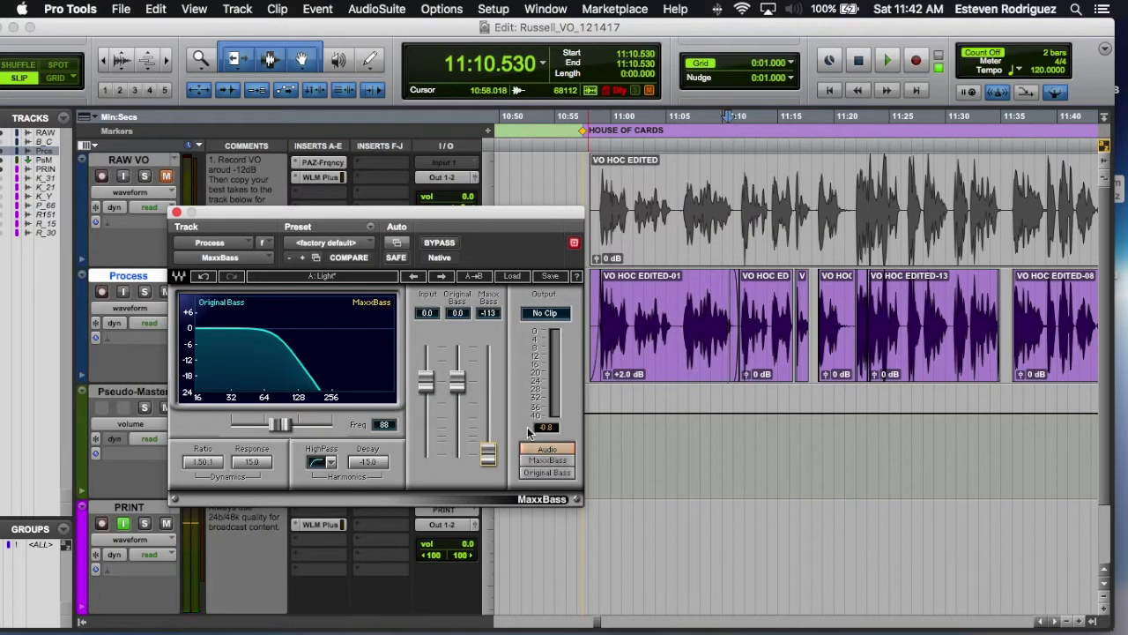
left_click_drag(488, 435, 487, 427)
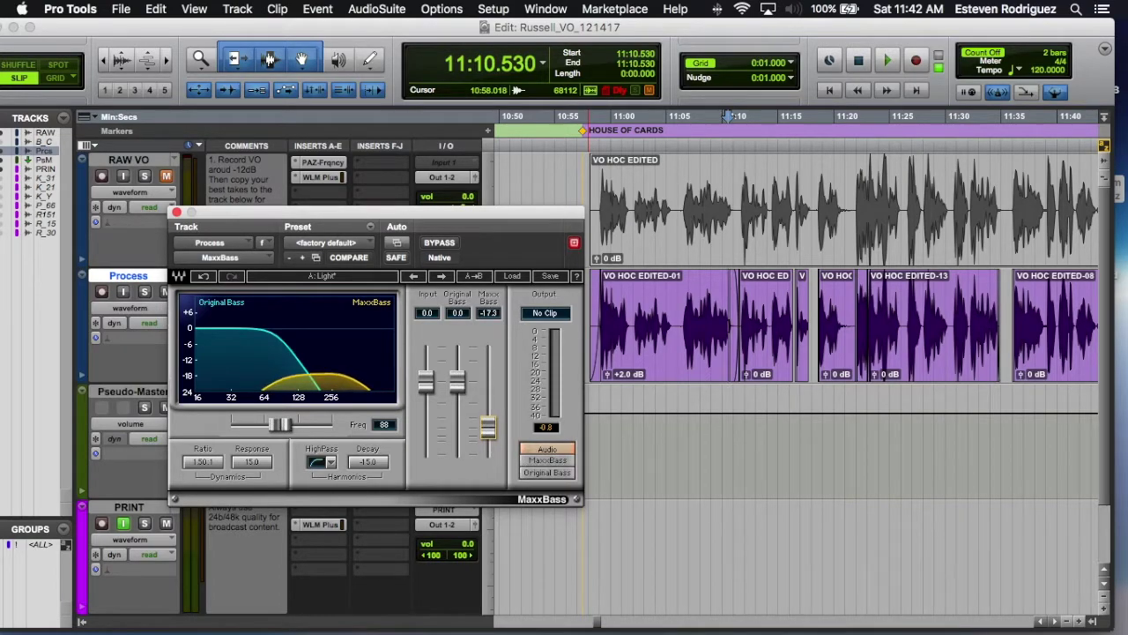
- Play the VO HOC EDITED-01 clip while setting the MaxxBass fader to -17.6, stop playback and close the plug-in
left_click(671, 280)
key("space")
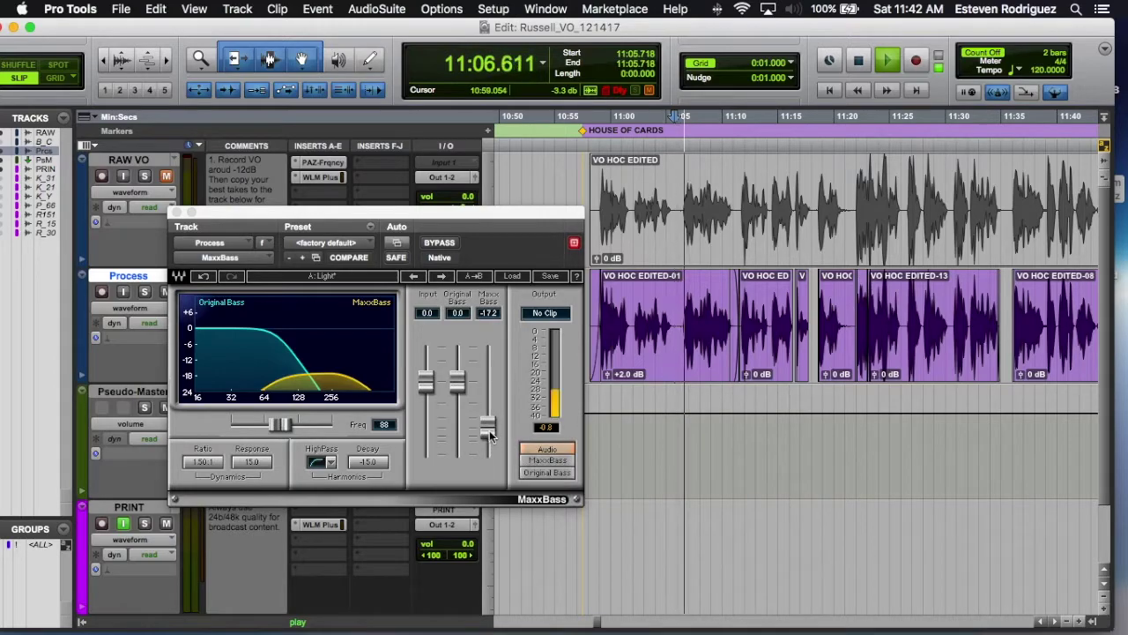
mouse_move(489, 430)
left_mouse_down()
mouse_move(489, 414)
mouse_move(489, 429)
left_mouse_up()
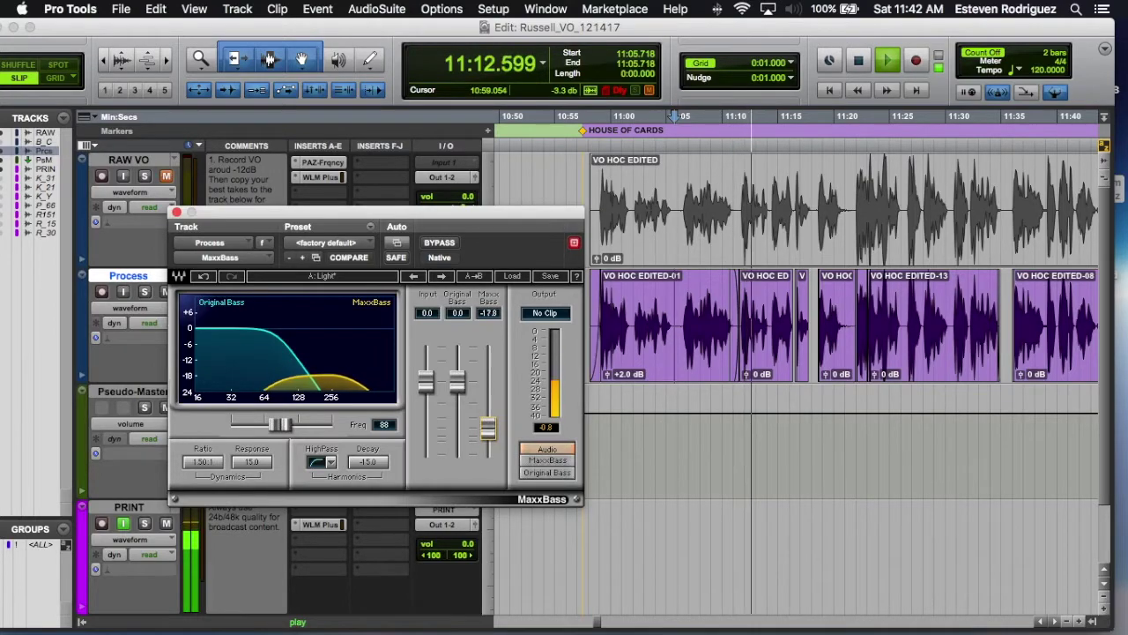
key("space")
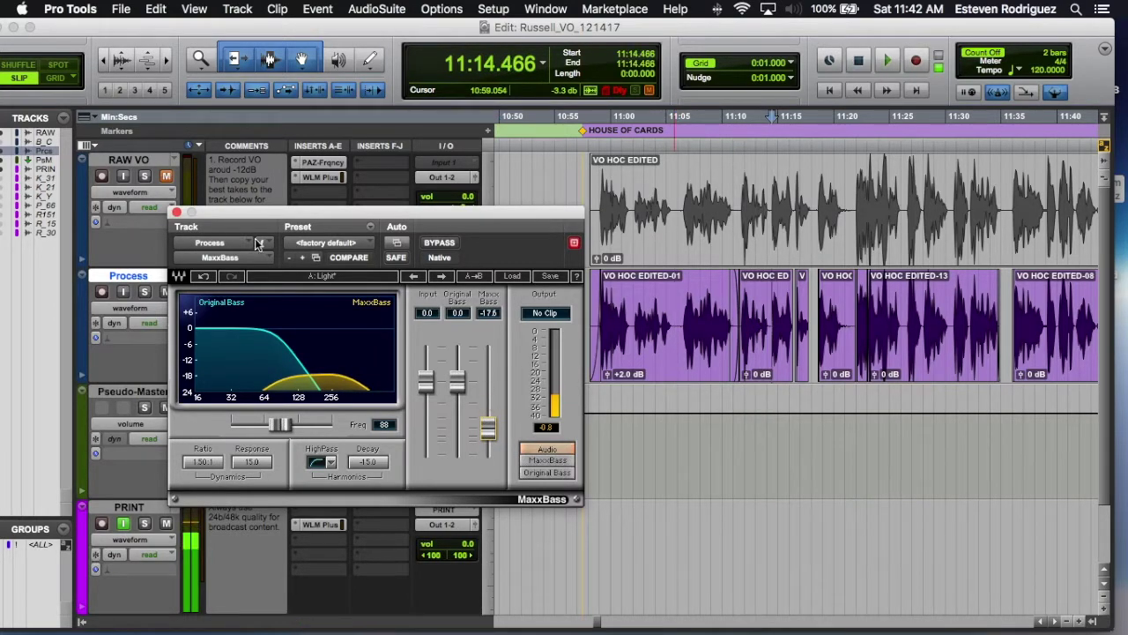
left_click(178, 212)
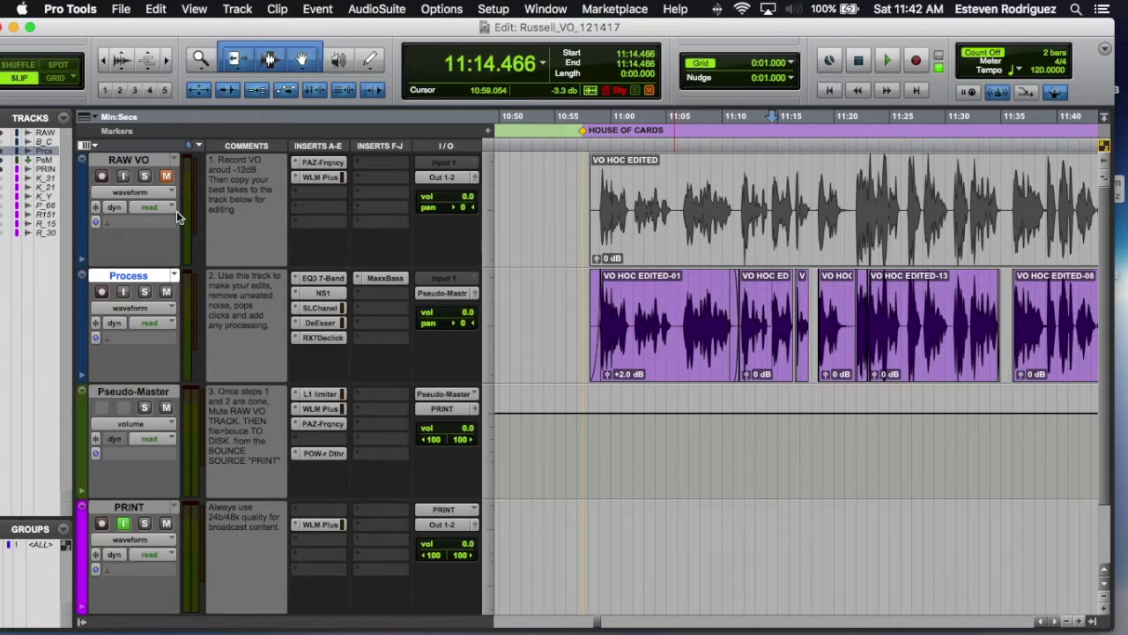
- Open EQ3 7-Band on the Process track and set the LMF band to 315.7 Hz and -3.6 dB while playing from VO HOC EDITED-13
left_click(328, 277)
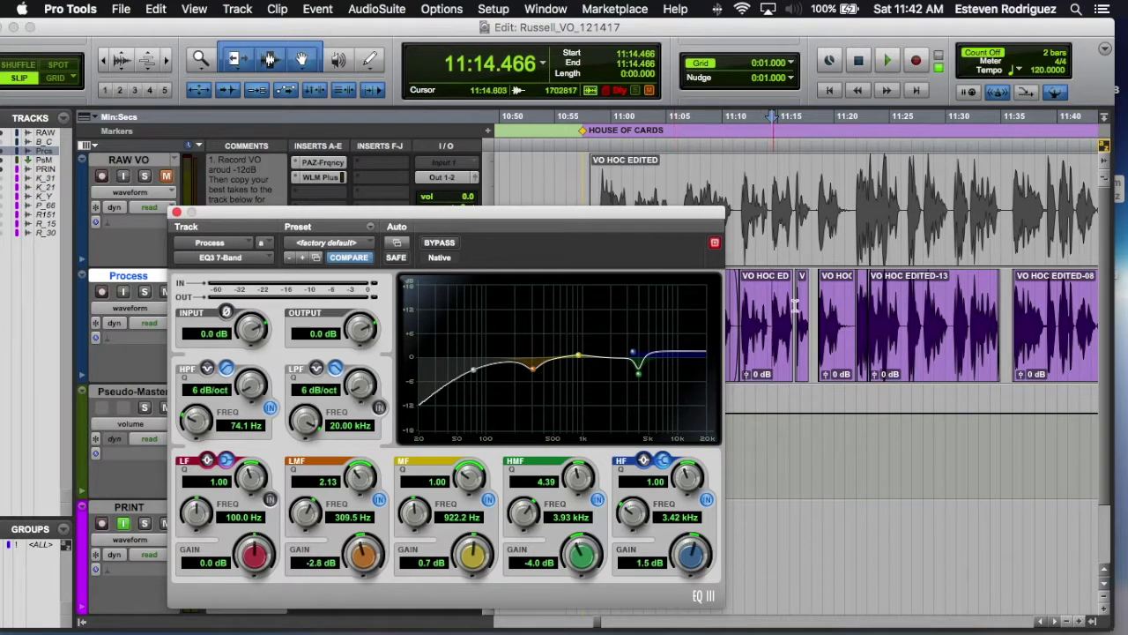
left_click(892, 302)
key("space")
mouse_move(533, 367)
left_mouse_down()
mouse_move(533, 308)
mouse_move(533, 377)
left_mouse_up()
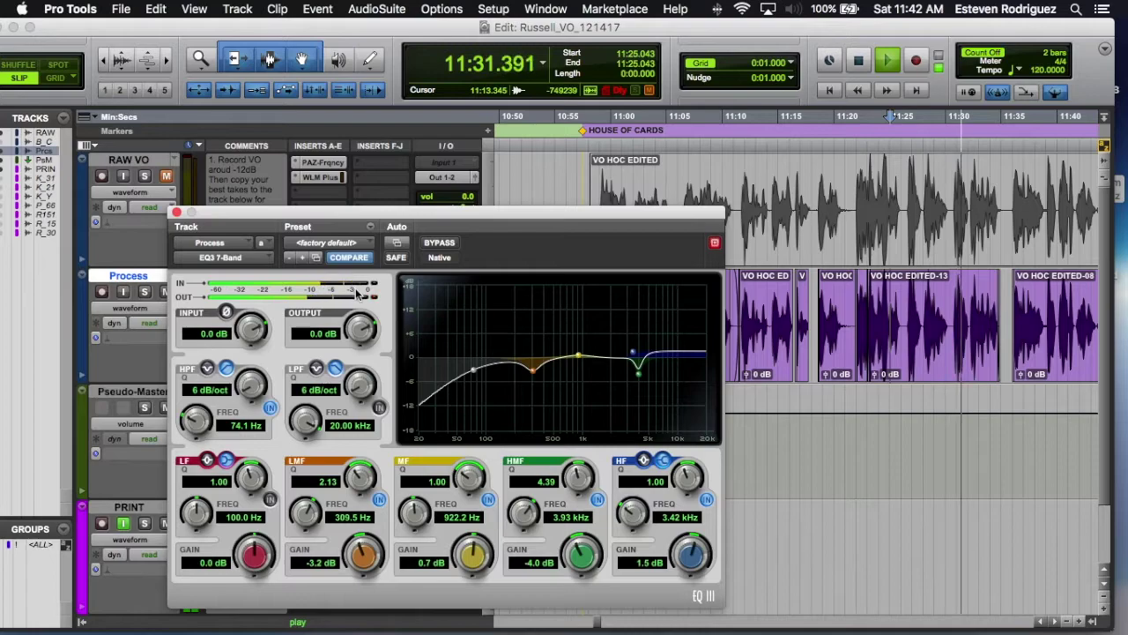
left_click_drag(532, 376, 534, 372)
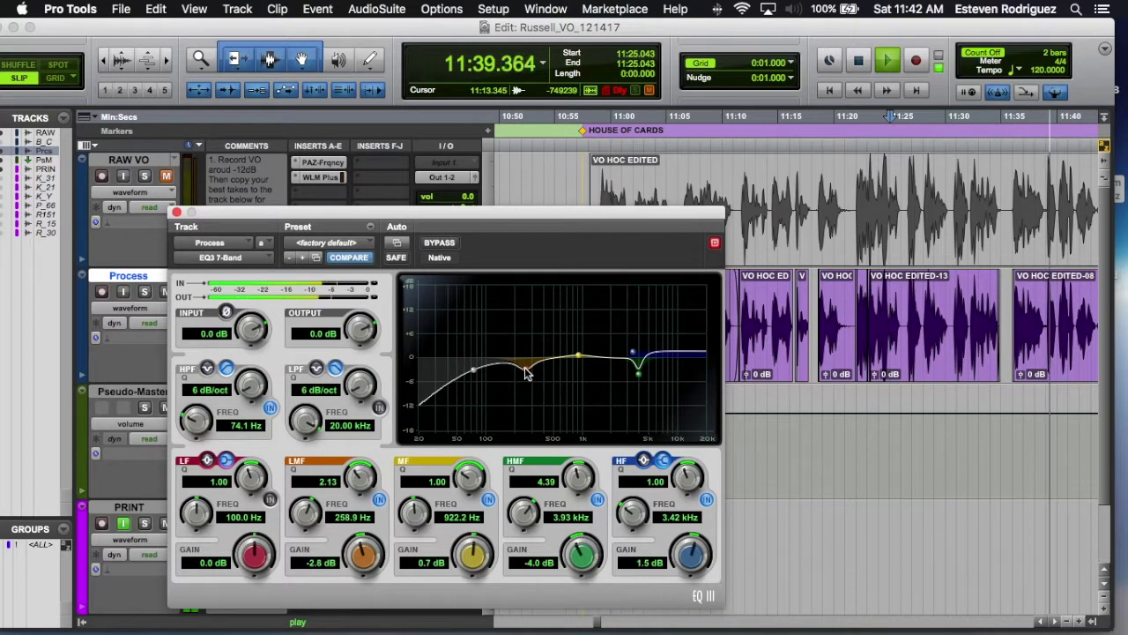
left_click_drag(531, 373, 539, 377)
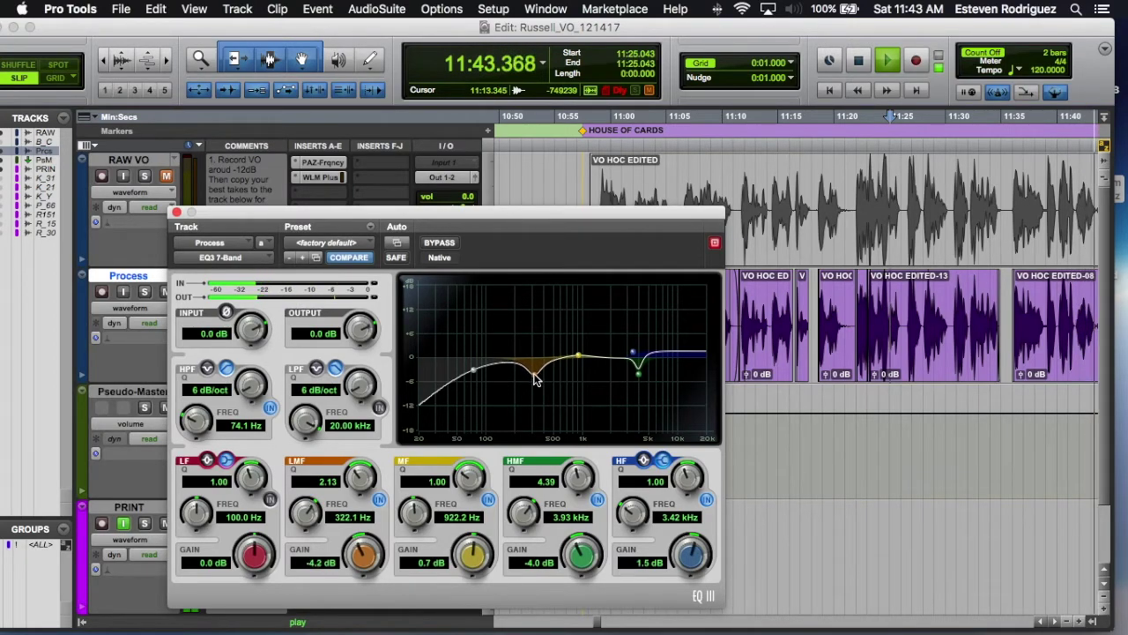
left_click_drag(540, 377, 534, 377)
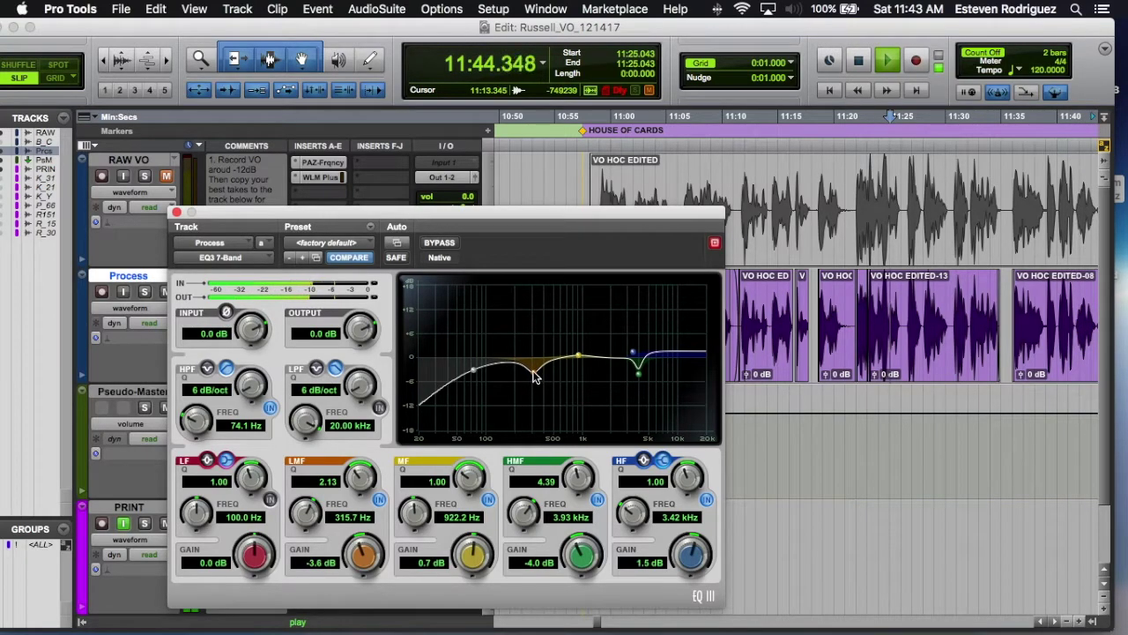
left_click(176, 213)
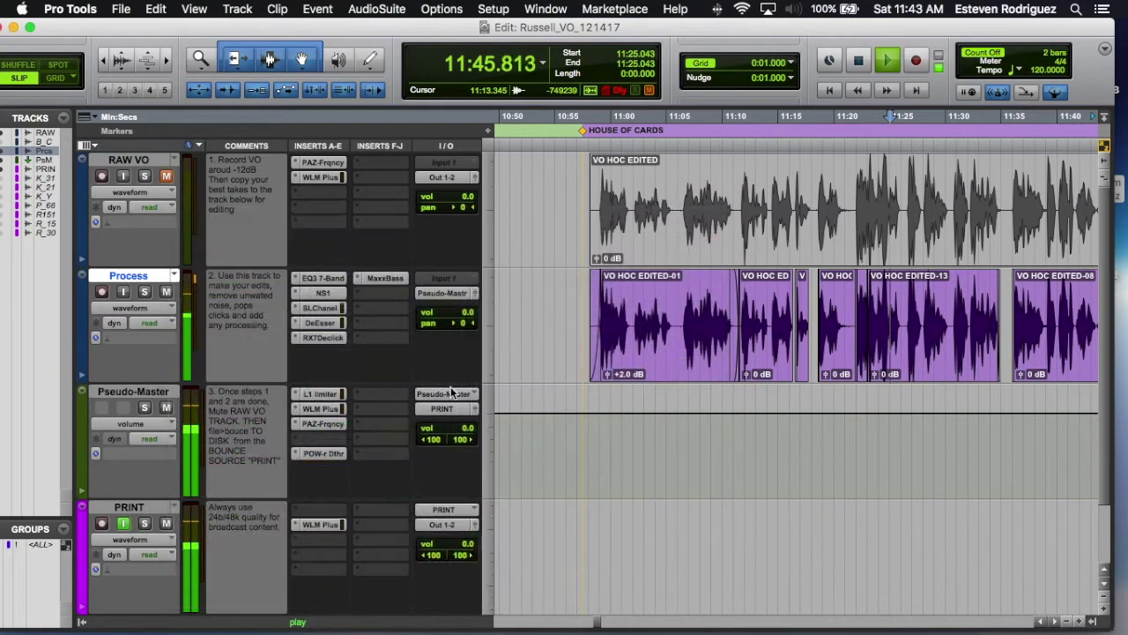
- Reopen MaxxBass on the Process track, set its fader to -12.0, audition VO HOC EDITED-01 and close the plug-in
left_click(379, 277)
left_click_drag(487, 427, 487, 414)
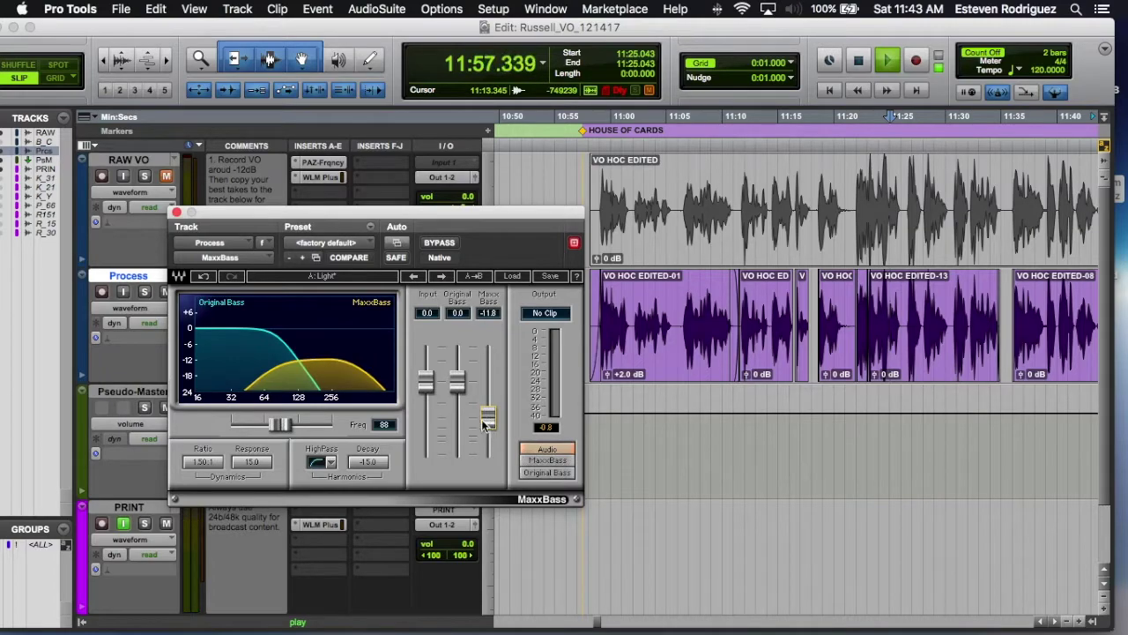
left_click(652, 334)
left_click_drag(493, 429, 493, 431)
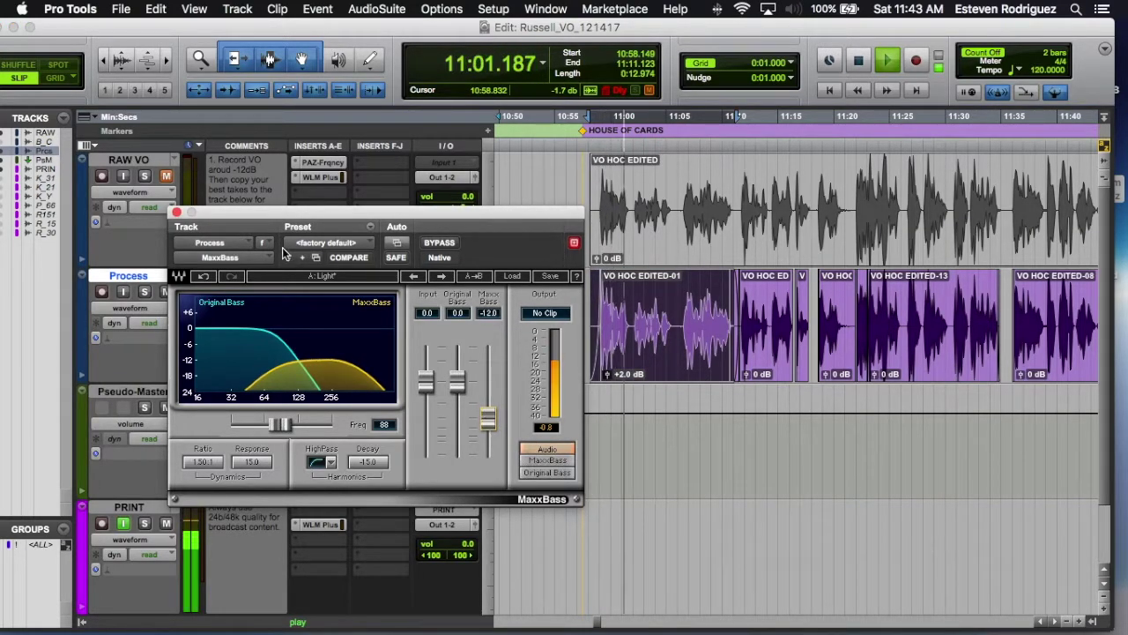
key("space")
left_click(178, 213)
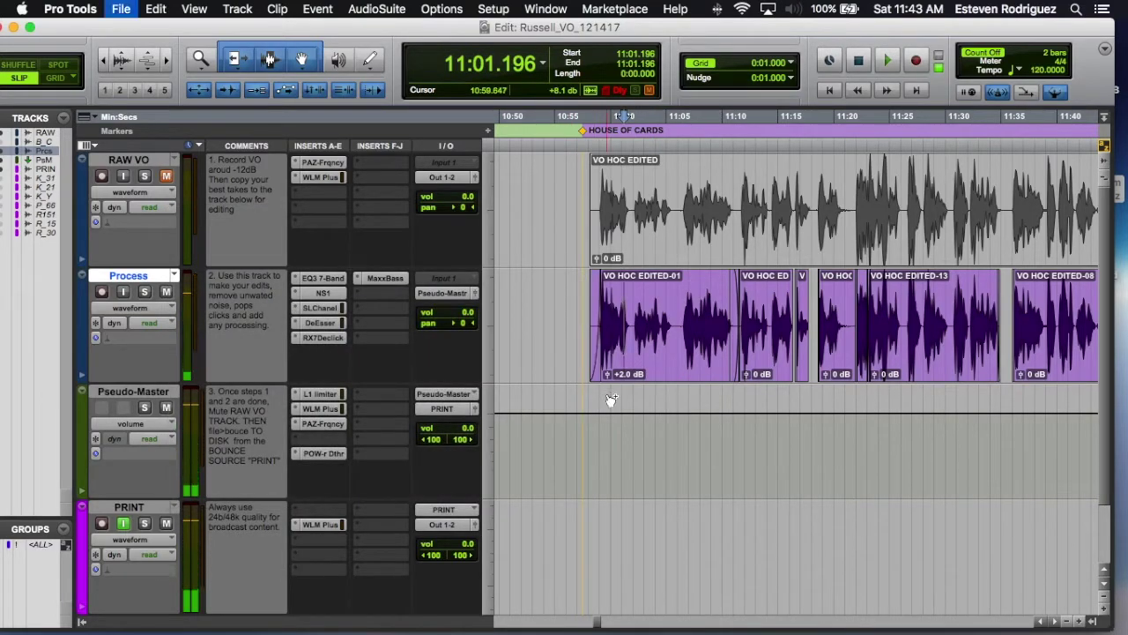
- Open POW-r Dither on the Pseudo-Master track, review its bit-depth options and close it without changing the setting
key("super+bracketleft")
scroll(609, 396, "left", 3)
scroll(675, 396, "right", 4)
scroll(679, 393, "right", 4)
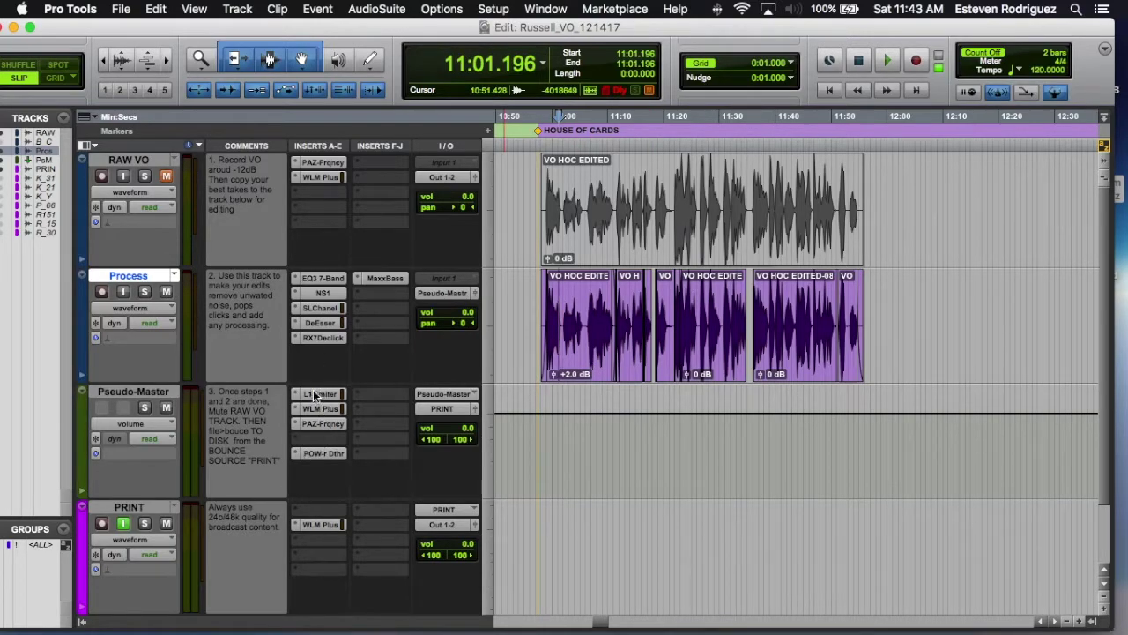
left_click(319, 454)
left_click_drag(320, 214, 728, 454)
left_click(631, 527)
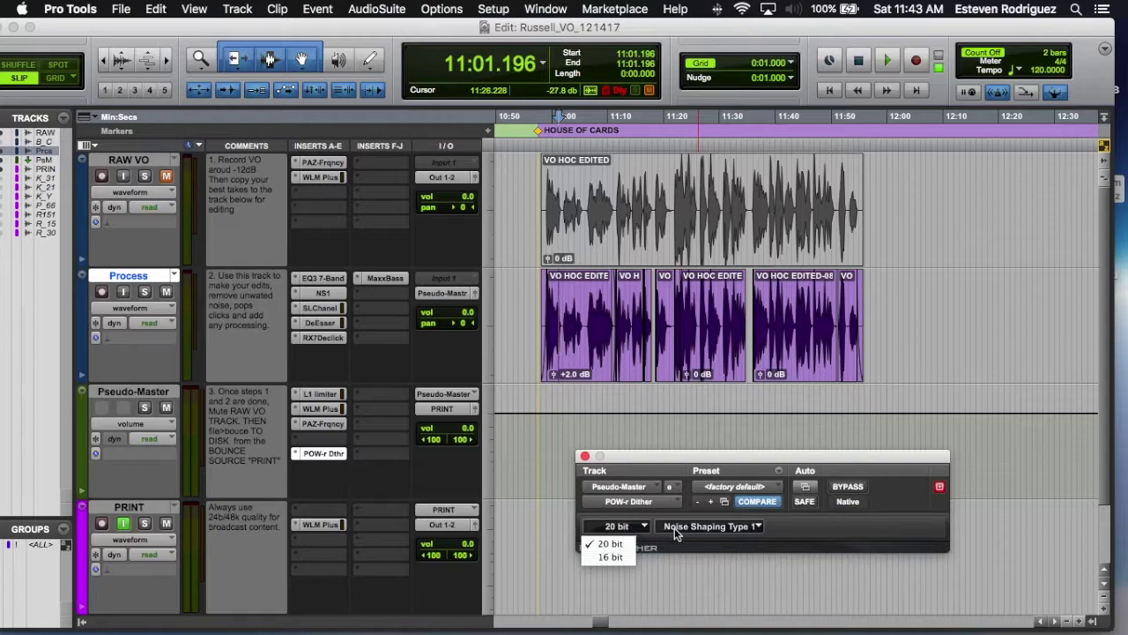
left_click(571, 459)
left_click(585, 456)
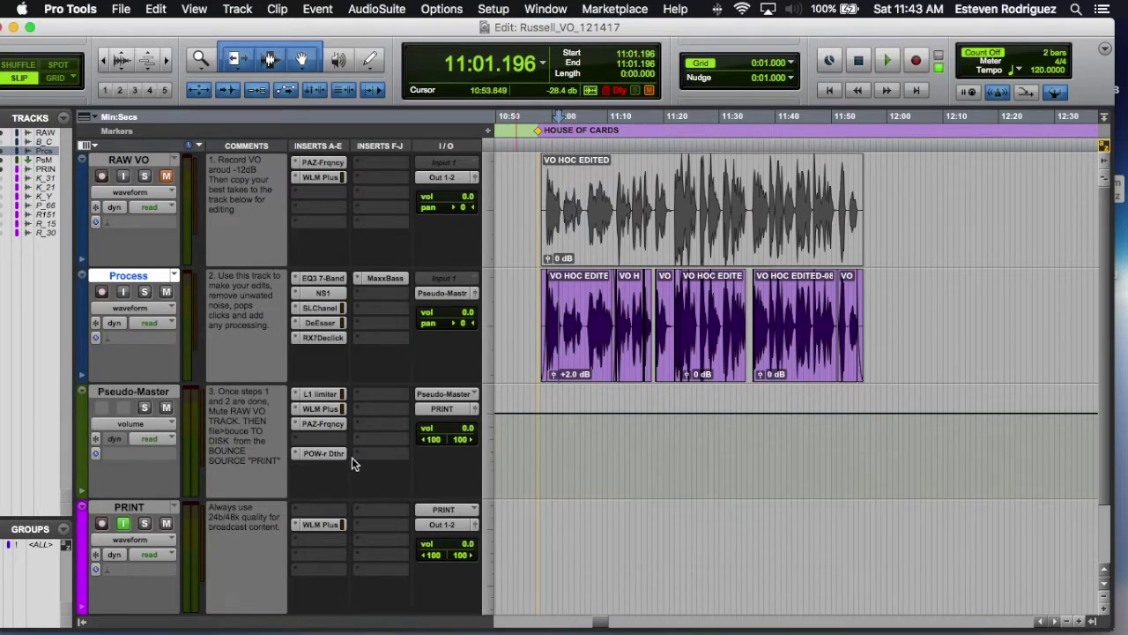
- Open PAZ Frequency and WLM Plus on the Pseudo-Master track, clear both meters' stored readings and arrange them below the clips
left_click(322, 423)
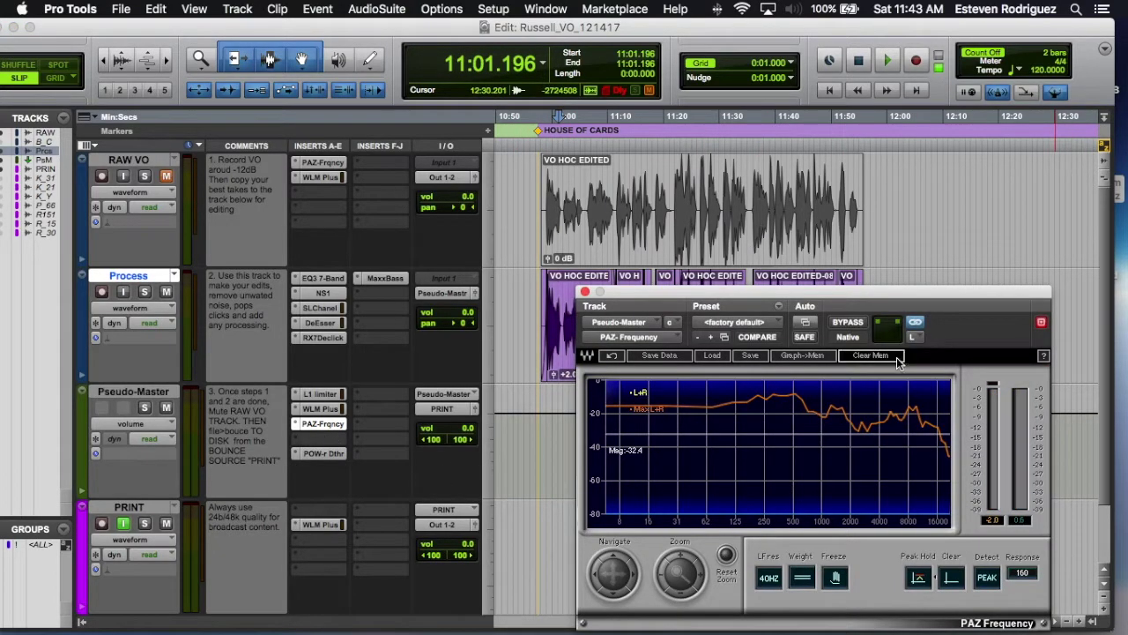
left_click_drag(891, 295, 916, 359)
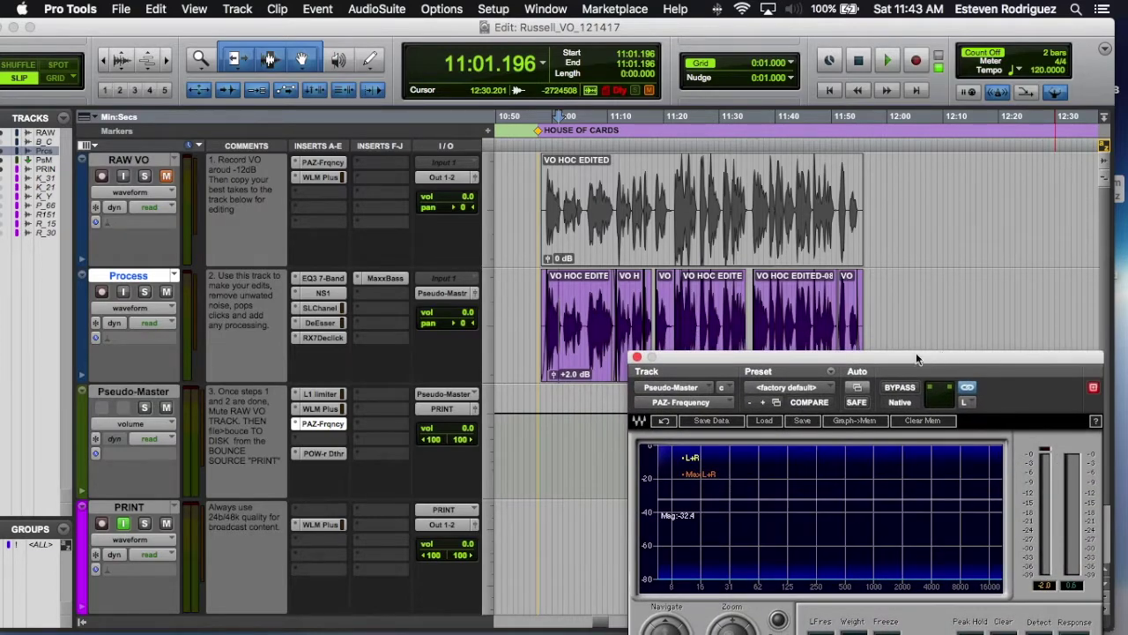
left_click(310, 410)
left_click_drag(357, 39, 523, 467)
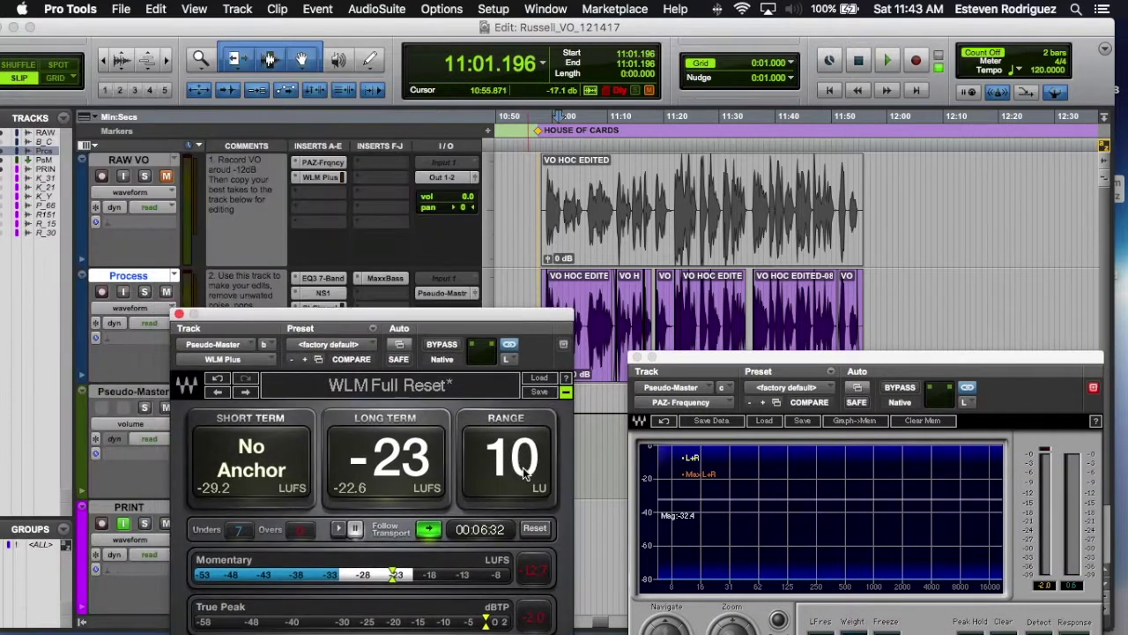
left_click(535, 528)
left_click_drag(520, 323, 560, 320)
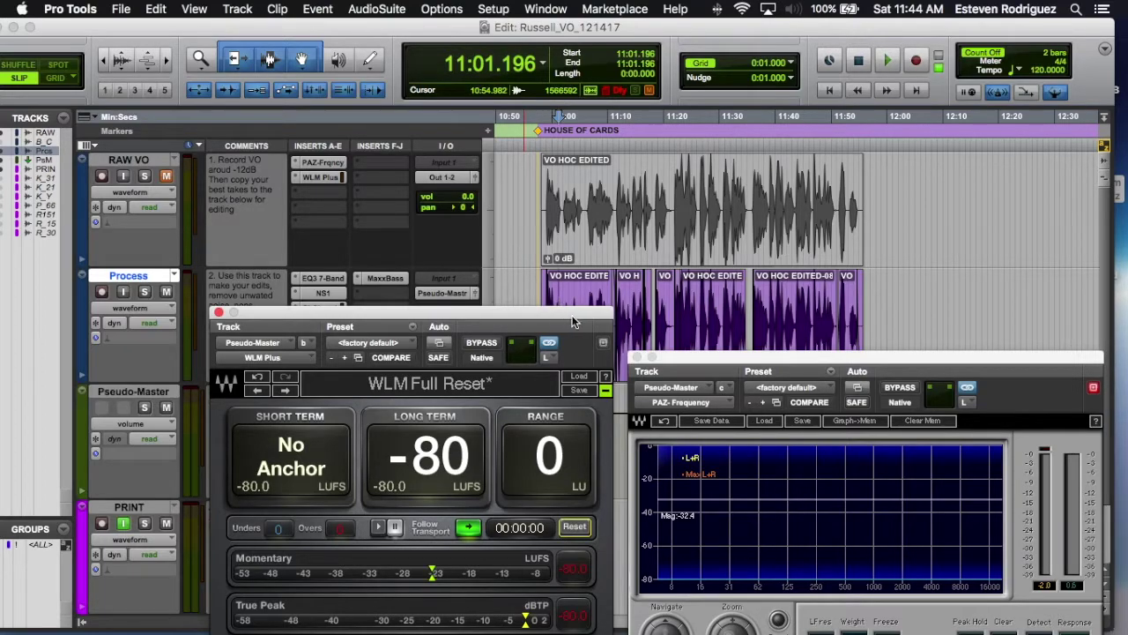
left_click_drag(587, 314, 623, 465)
- Open the L1 limiter on the Pseudo-Master track alongside the meters and set its threshold to 0.0
left_click(342, 398)
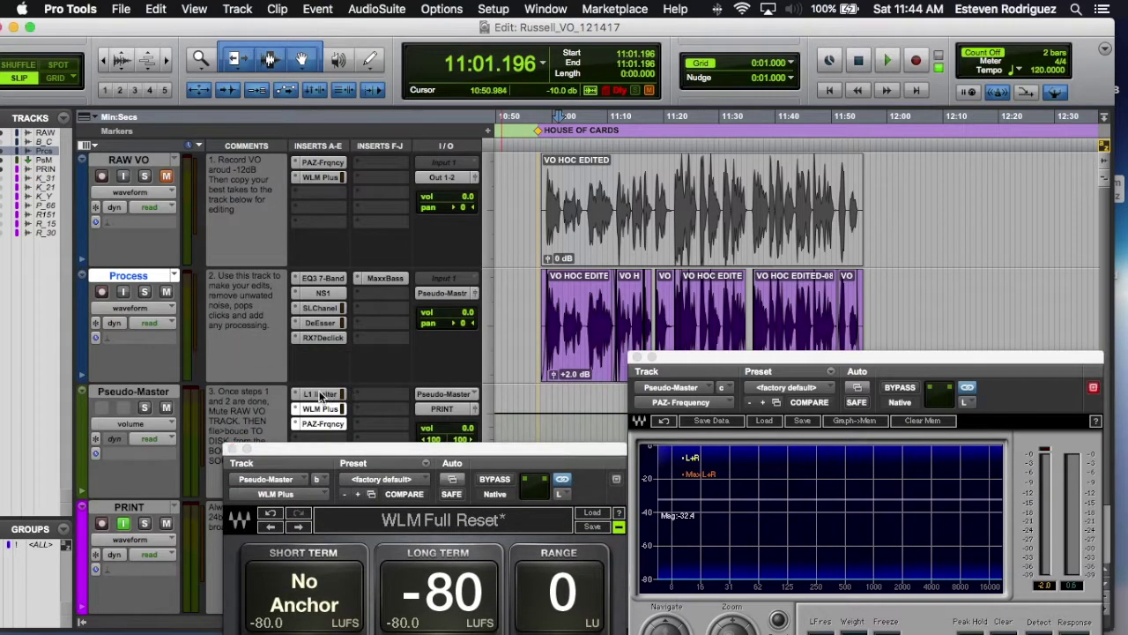
left_click_drag(364, 451, 367, 358)
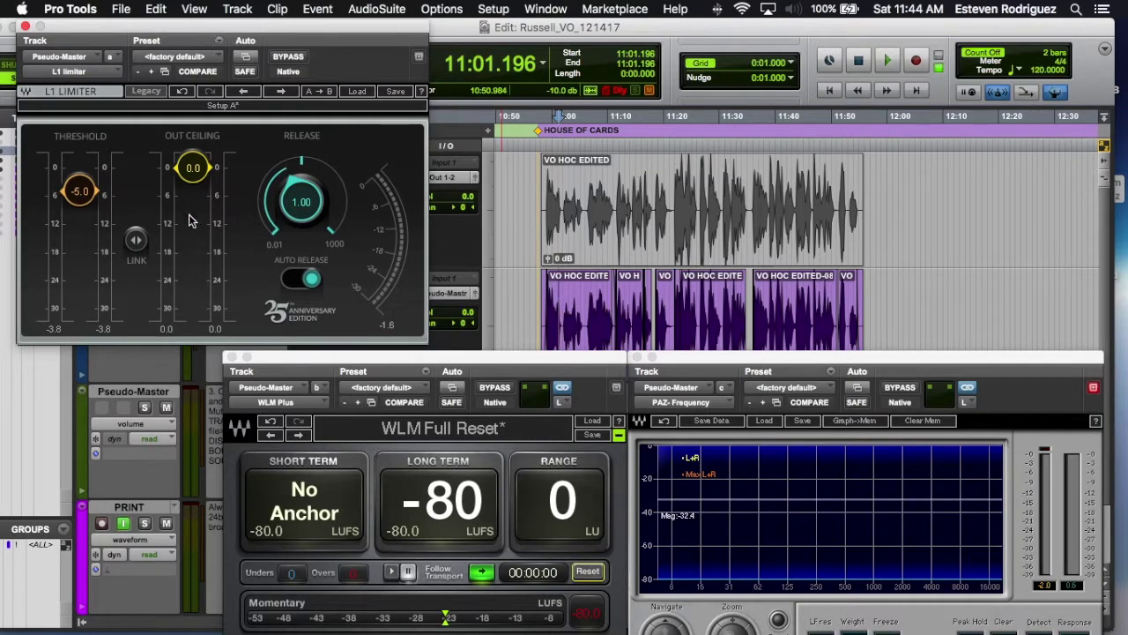
left_click_drag(88, 201, 80, 167)
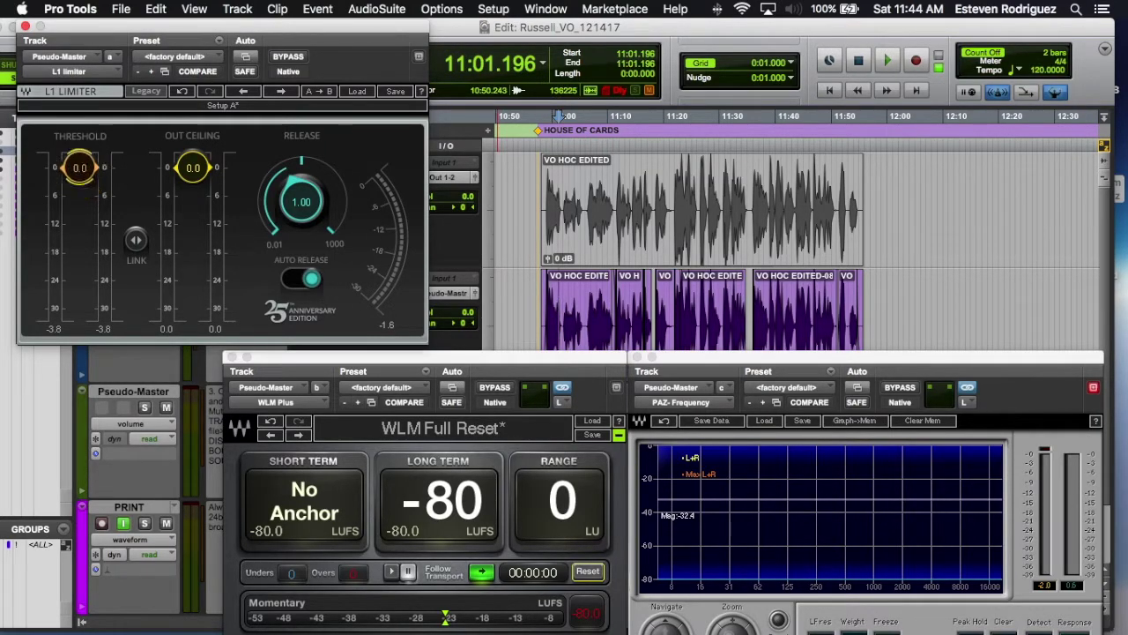
- Select the VO HOC EDITED clip on the RAW VO track, play it and lower the L1 limiter threshold to -5.0
left_click(621, 251)
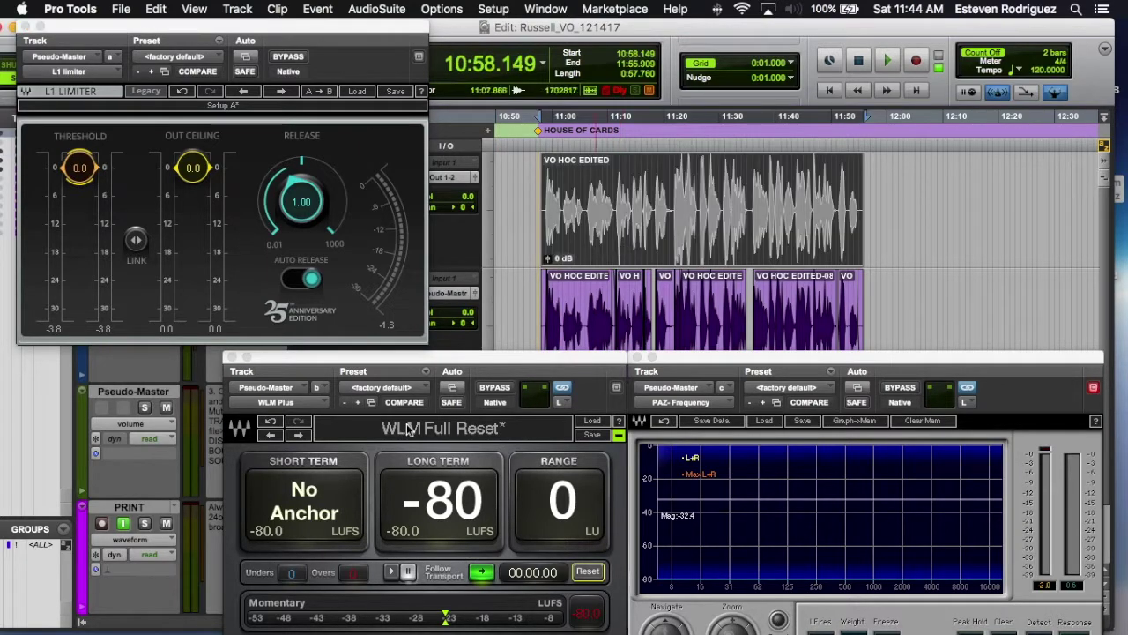
key("space")
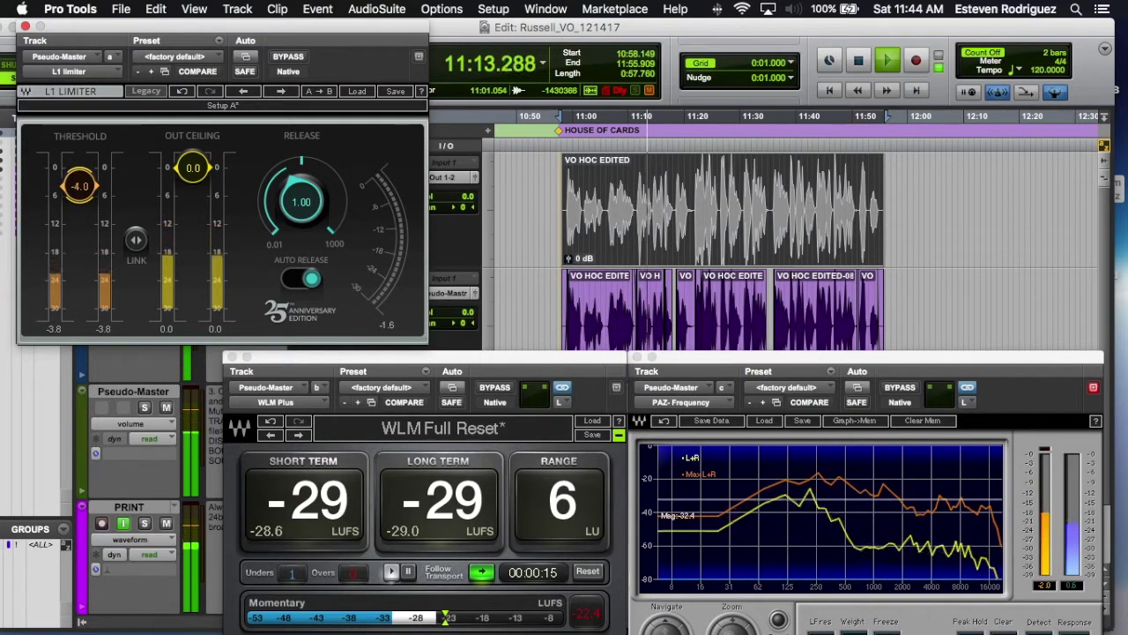
left_click_drag(80, 184, 86, 195)
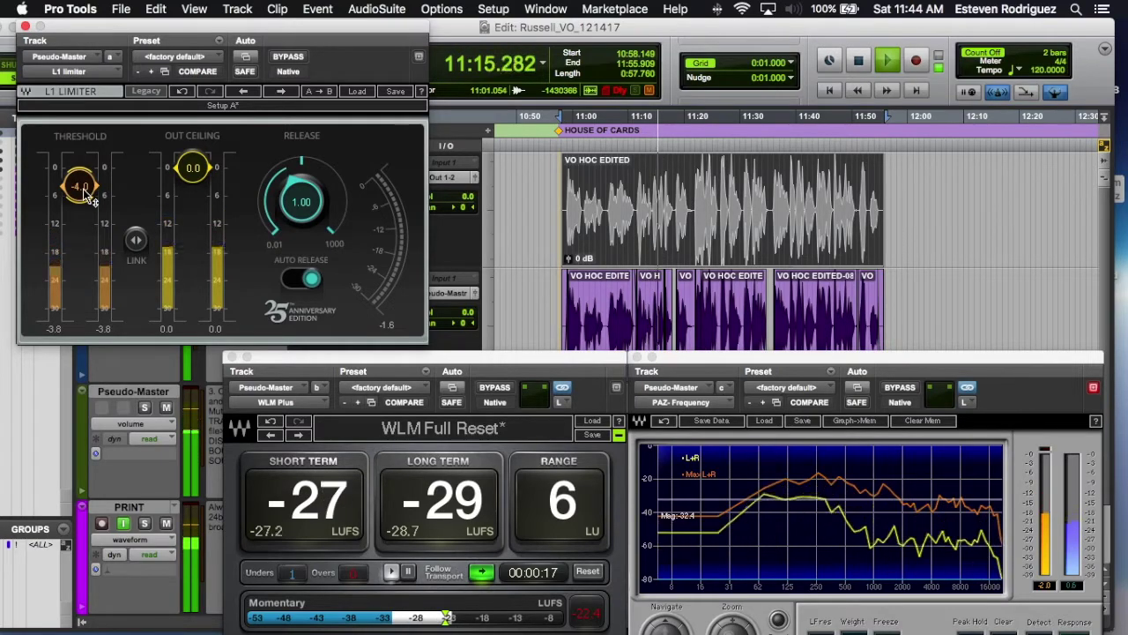
left_click_drag(86, 196, 86, 225)
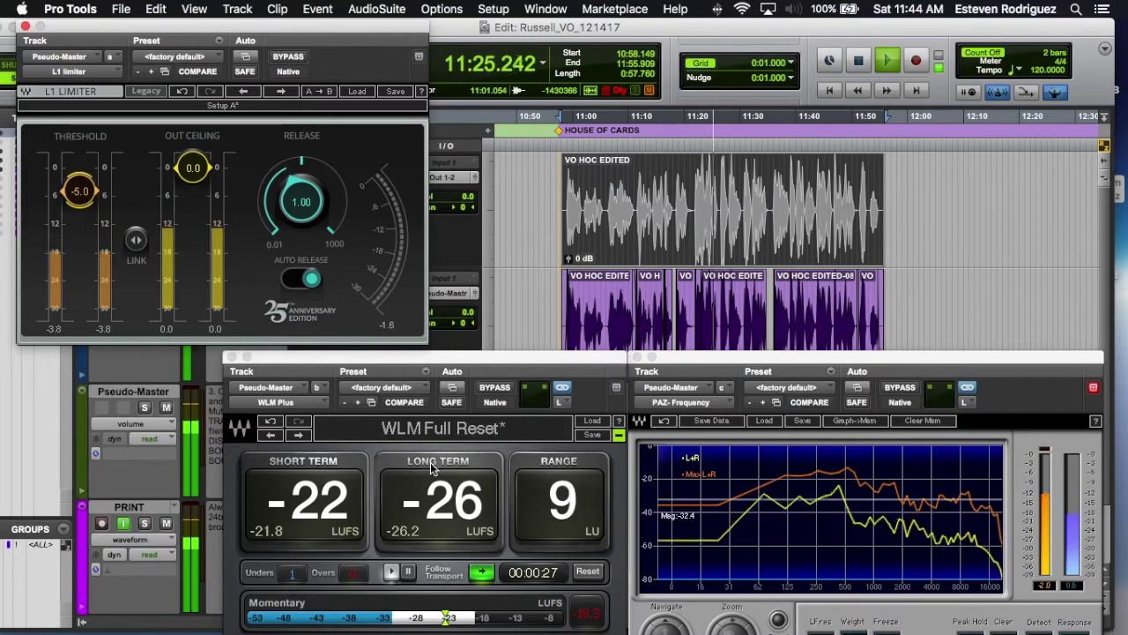
- Measure the loudness again from a reset WLM Plus, stop playback and inspect the PAZ Frequency curve around 1 kHz
left_click(593, 573)
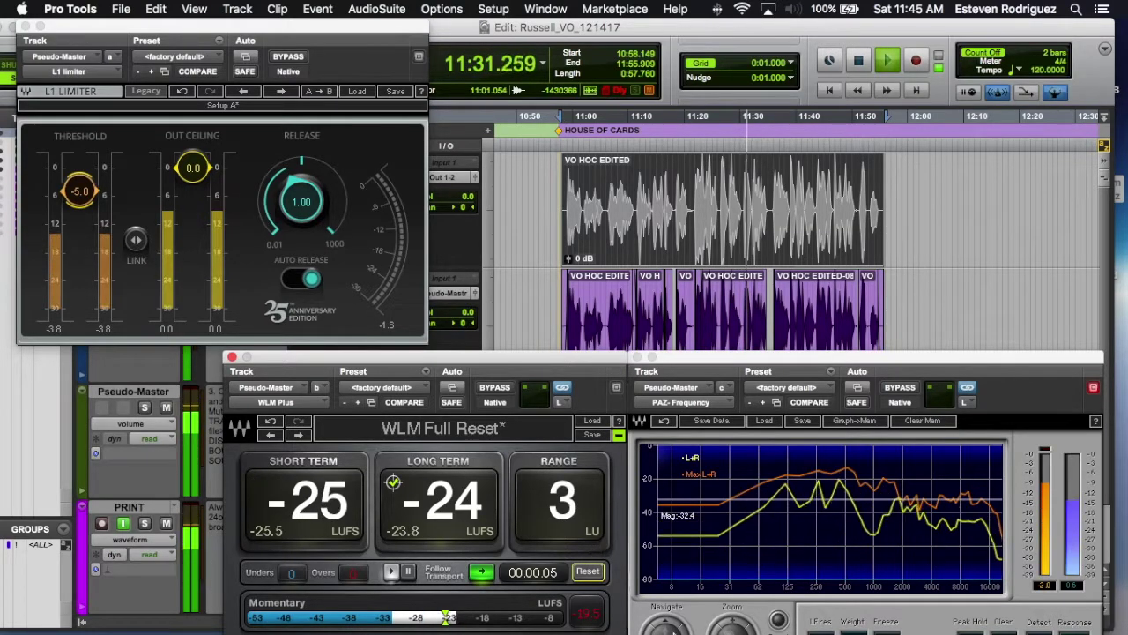
mouse_move(872, 599)
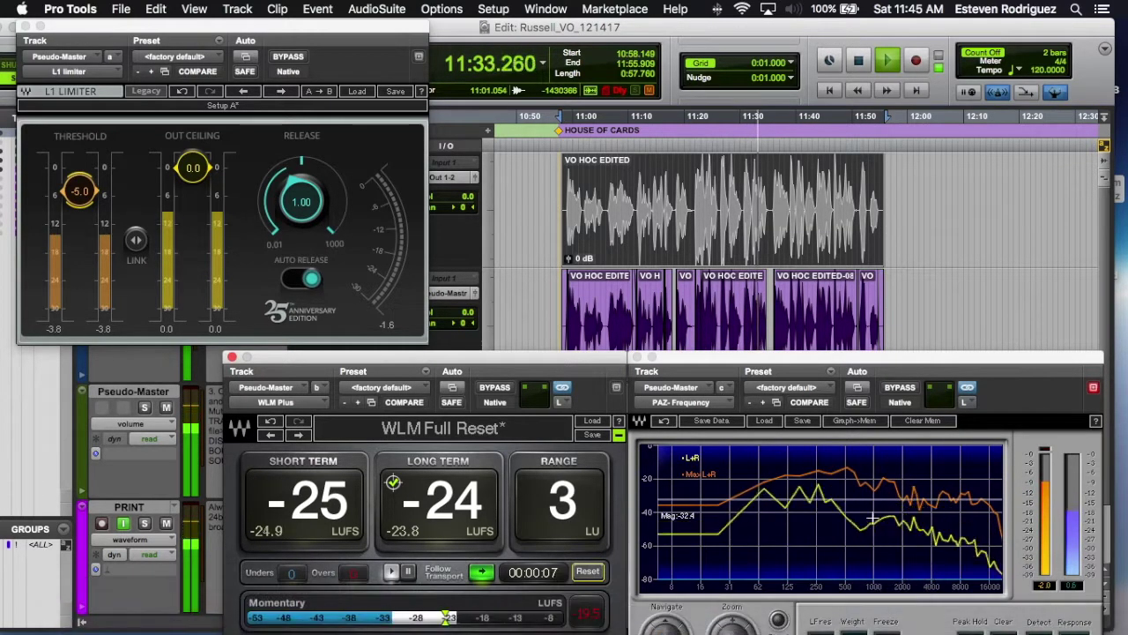
key("space")
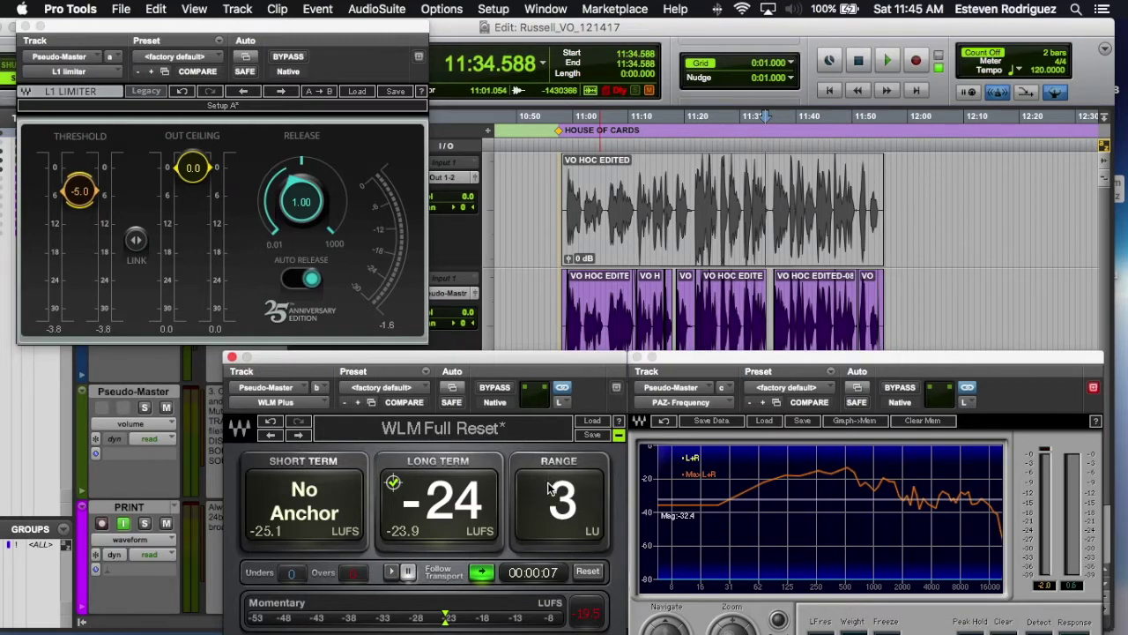
scroll(837, 320, "left", 2)
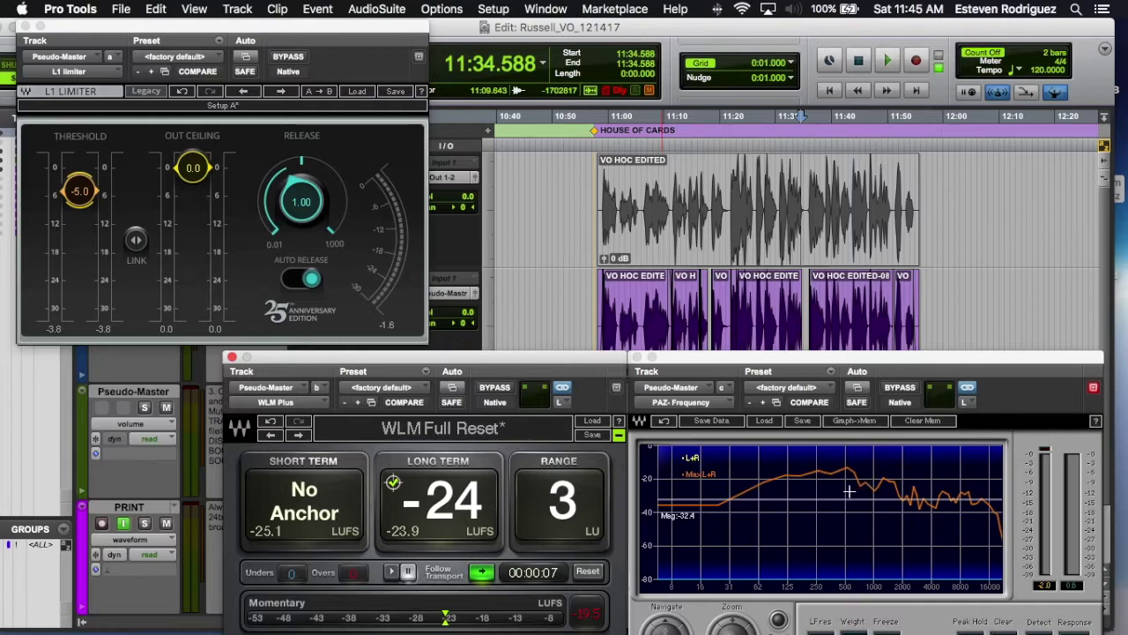
left_click(892, 492)
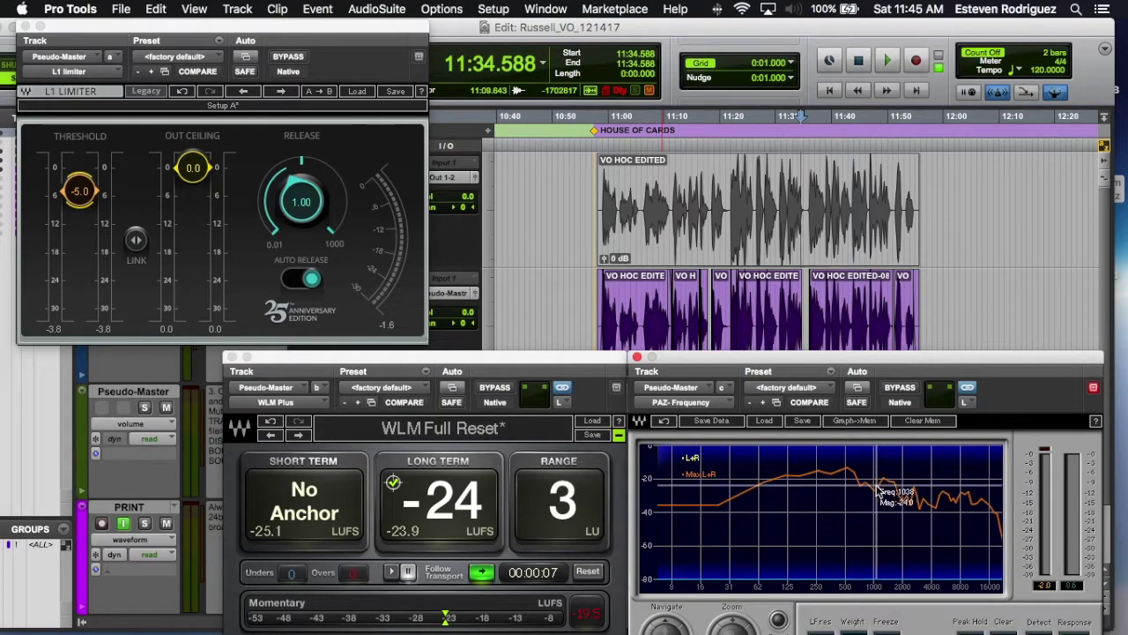
- Move the L1 limiter clear of the Process track's inserts and open its EQ3 7-Band next to the limiter
left_click_drag(185, 31, 224, 340)
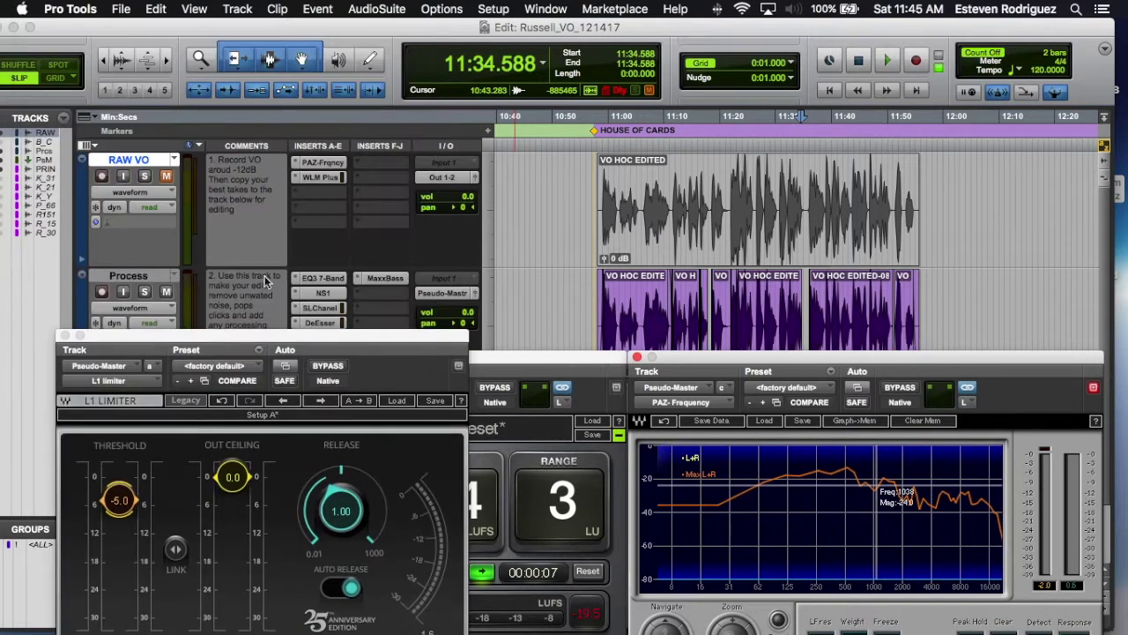
scroll(298, 218, "down", 2)
scroll(298, 219, "up", 2)
left_click(322, 279)
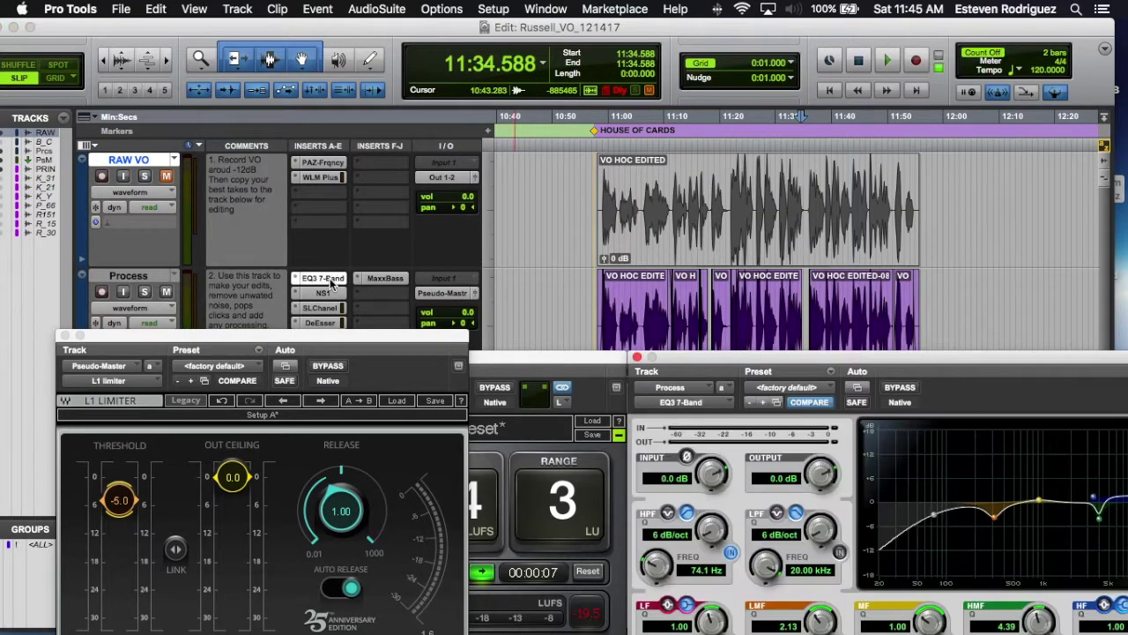
left_click_drag(702, 361, 596, 359)
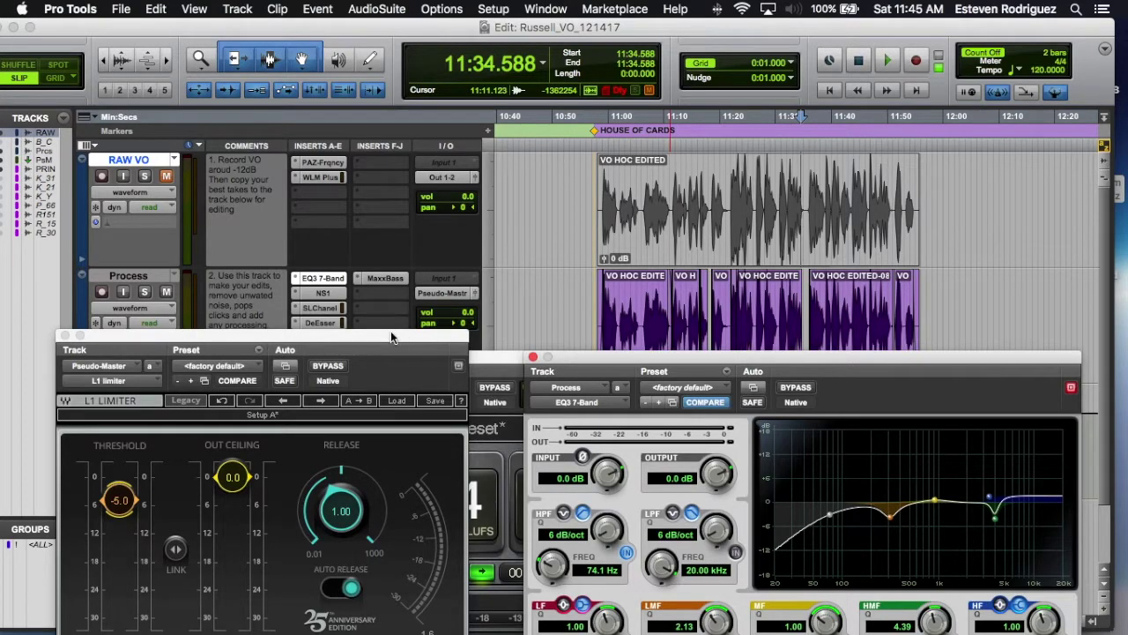
- Shift the L1 limiter lower and open the Process track's SSLChannel in the clear space beside it
left_click_drag(391, 337, 372, 362)
left_click(323, 308)
left_click_drag(674, 363, 660, 217)
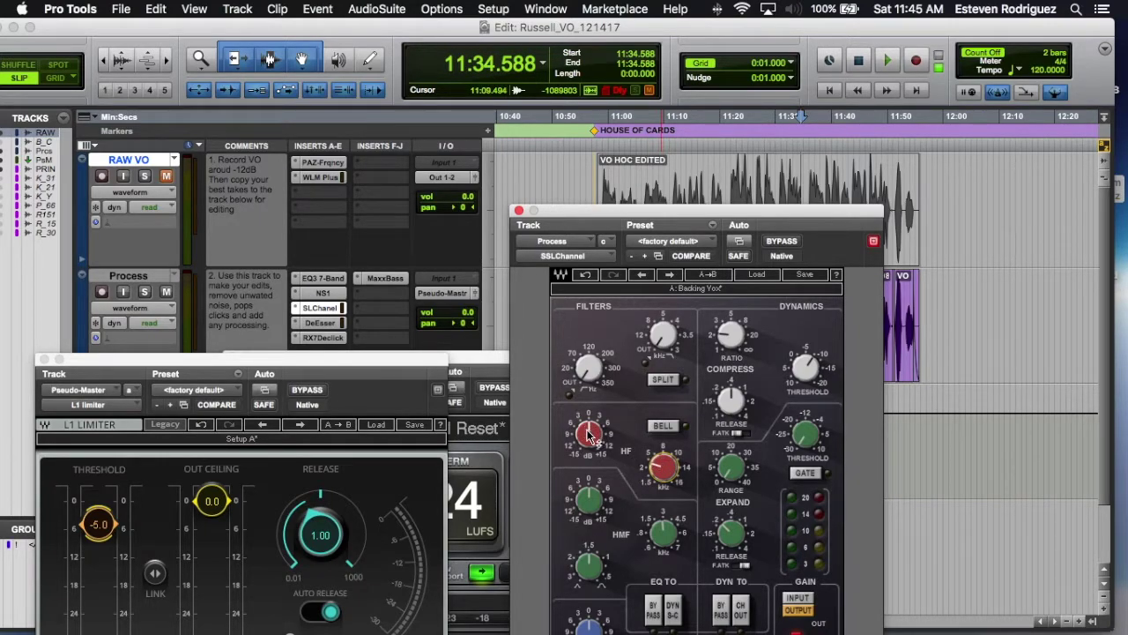
- Play the voice-over and adjust the SSLChannel's HF gain, leaving the HF band's bell mode off
key("space")
mouse_move(589, 437)
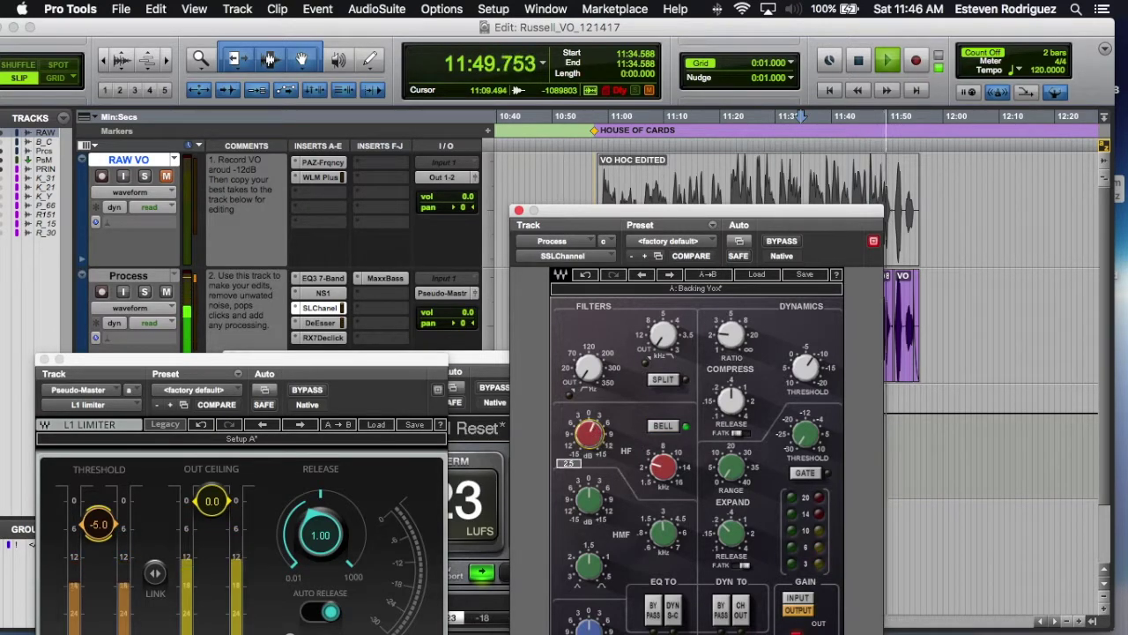
left_click(665, 426)
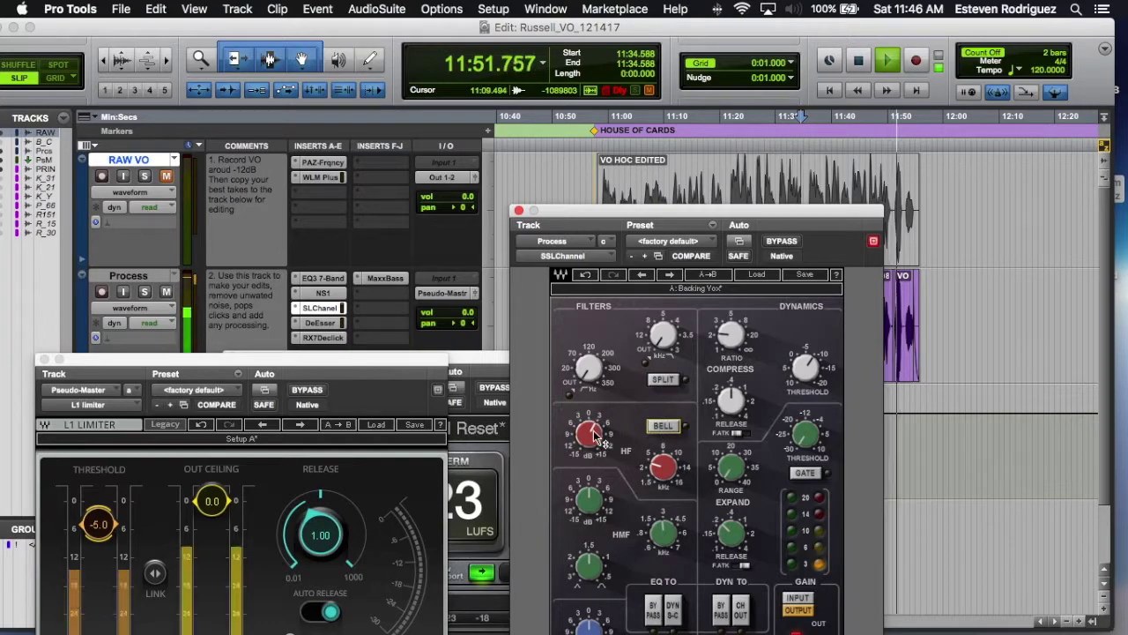
left_click_drag(597, 451, 598, 465)
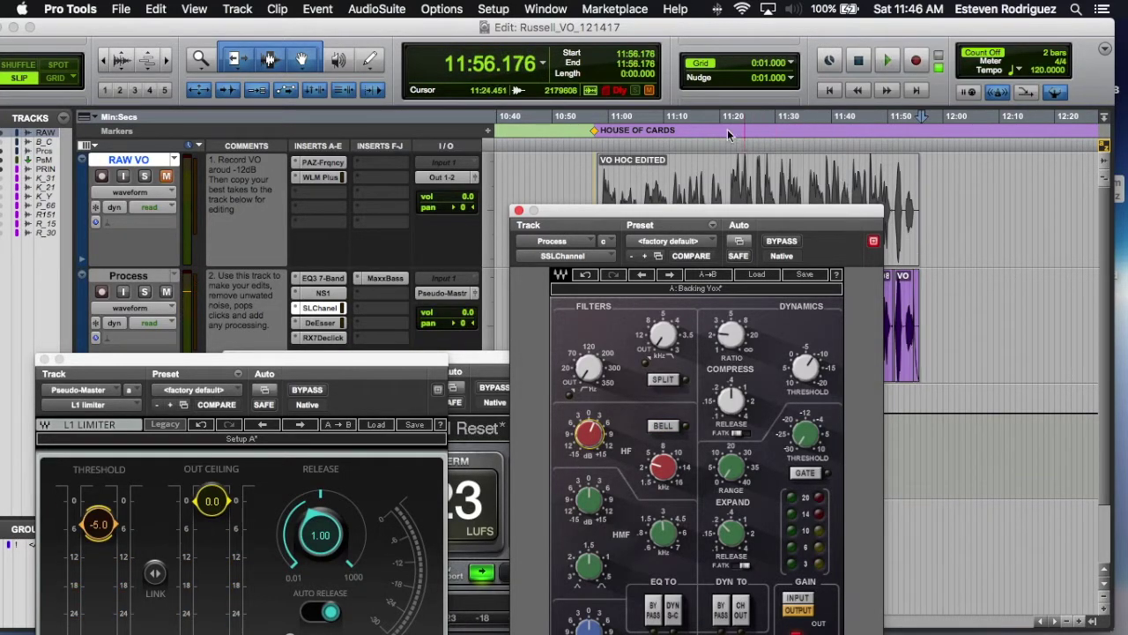
- Play from about 11:13.6, close the L1 limiter and inspect the Pseudo-Master track's PAZ Frequency analyzer
left_click(693, 159)
scroll(370, 247, "down", 3)
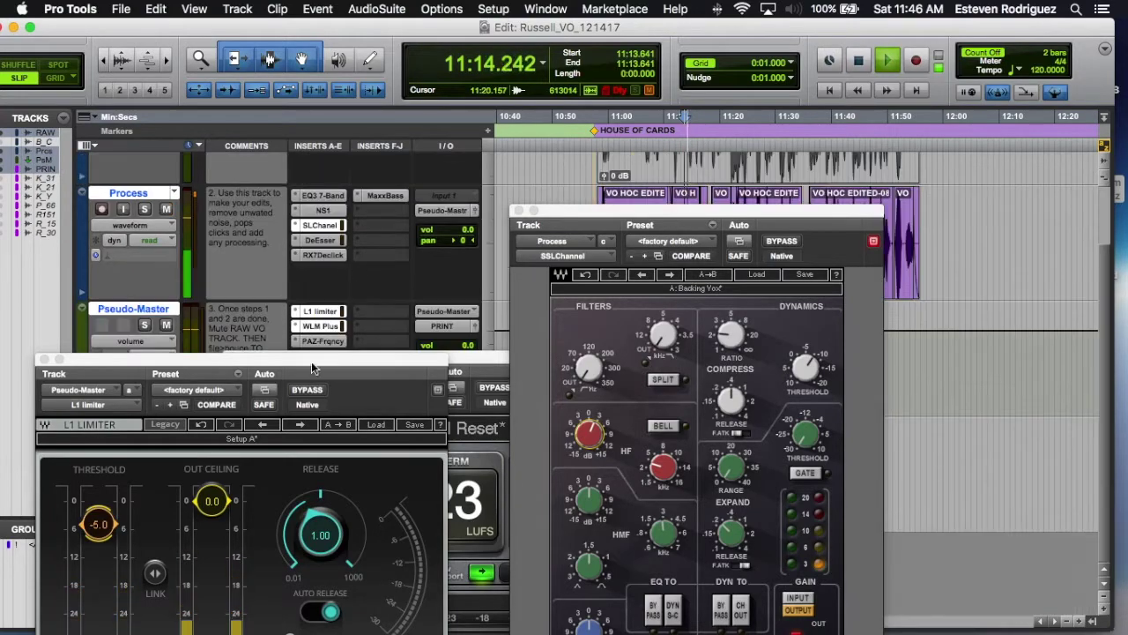
left_click(45, 361)
left_click(333, 330)
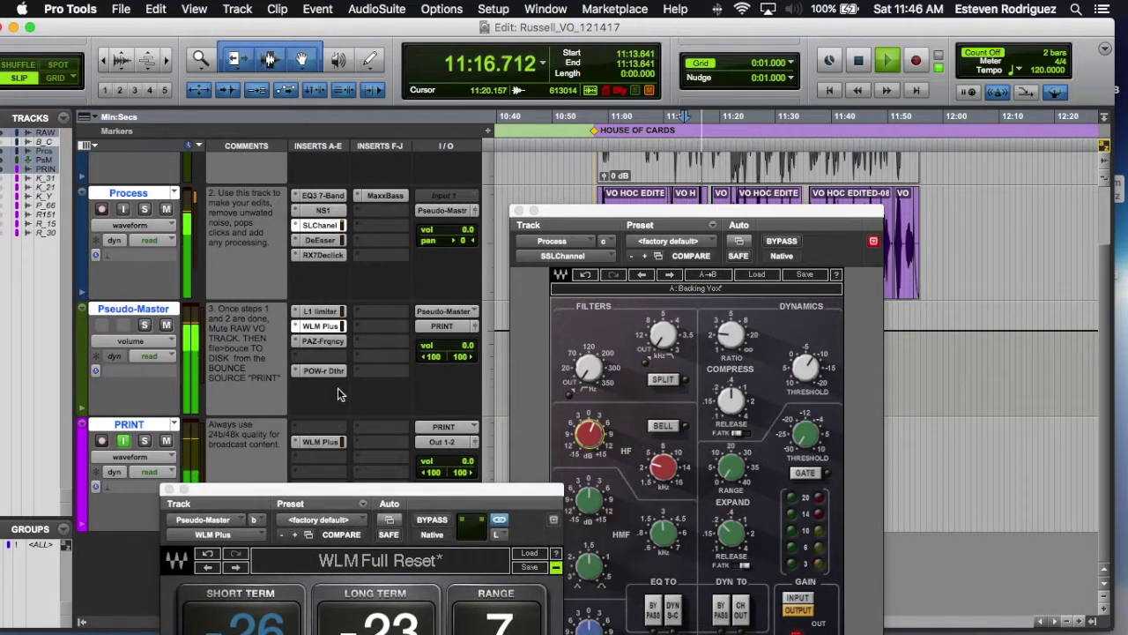
left_click(323, 342)
- Shift the plug-in window below the clips and lower the Process track's MaxxBass level to -17.8
left_click_drag(836, 209, 839, 260)
left_click(382, 195)
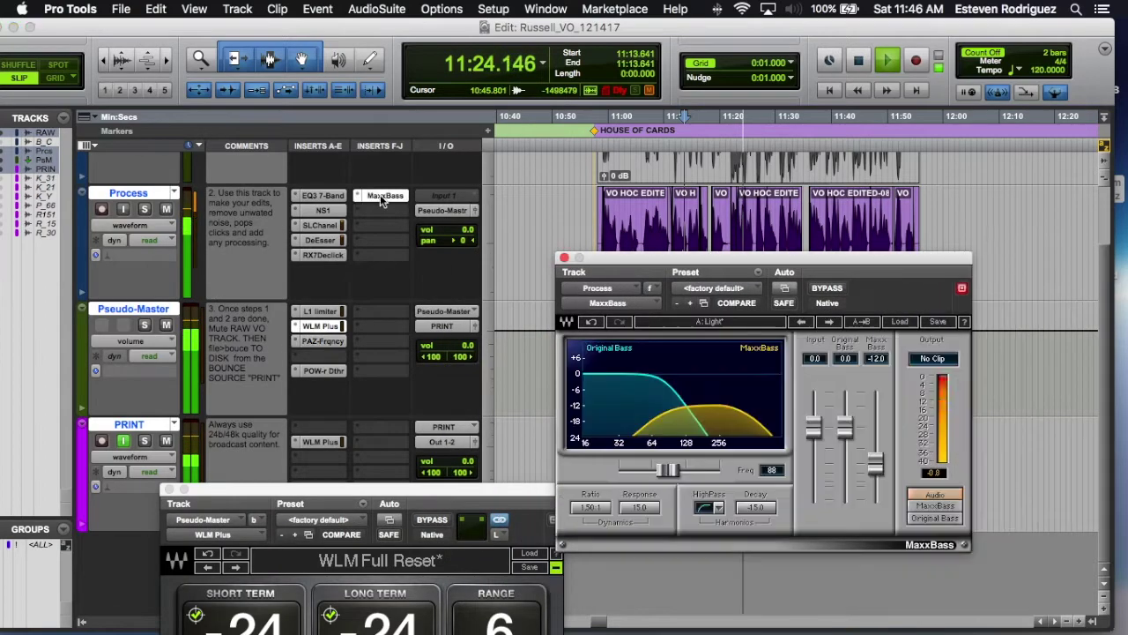
left_click_drag(875, 464, 875, 474)
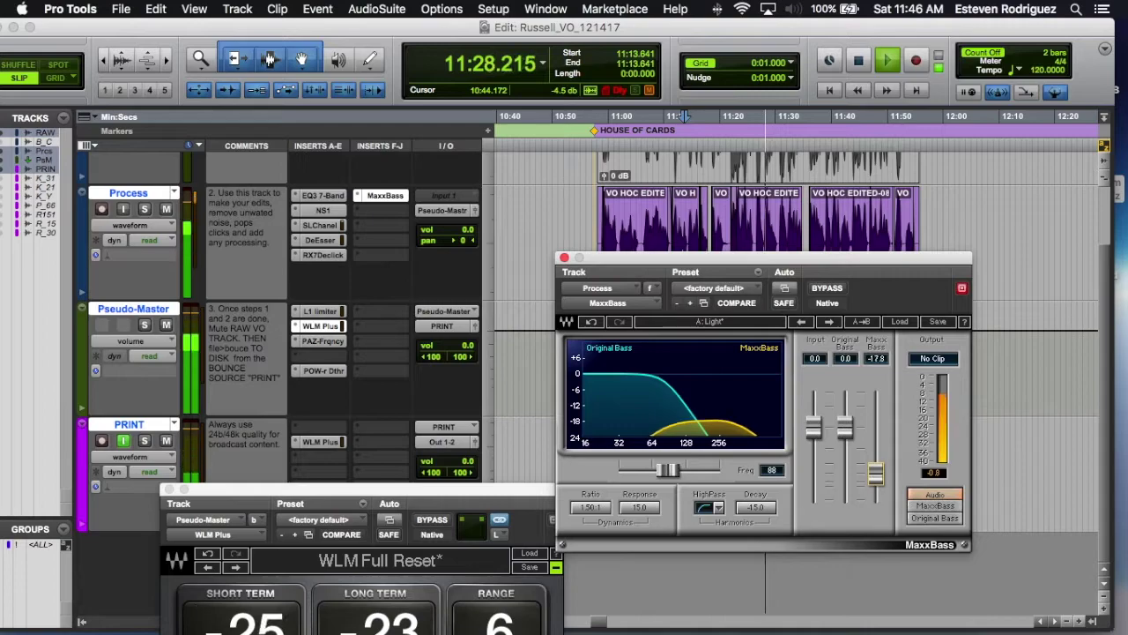
- Review the Pseudo-Master track's L1 limiter, then clear the PAZ Frequency memory and watch a fresh frequency curve
left_click(328, 304)
left_click(330, 311)
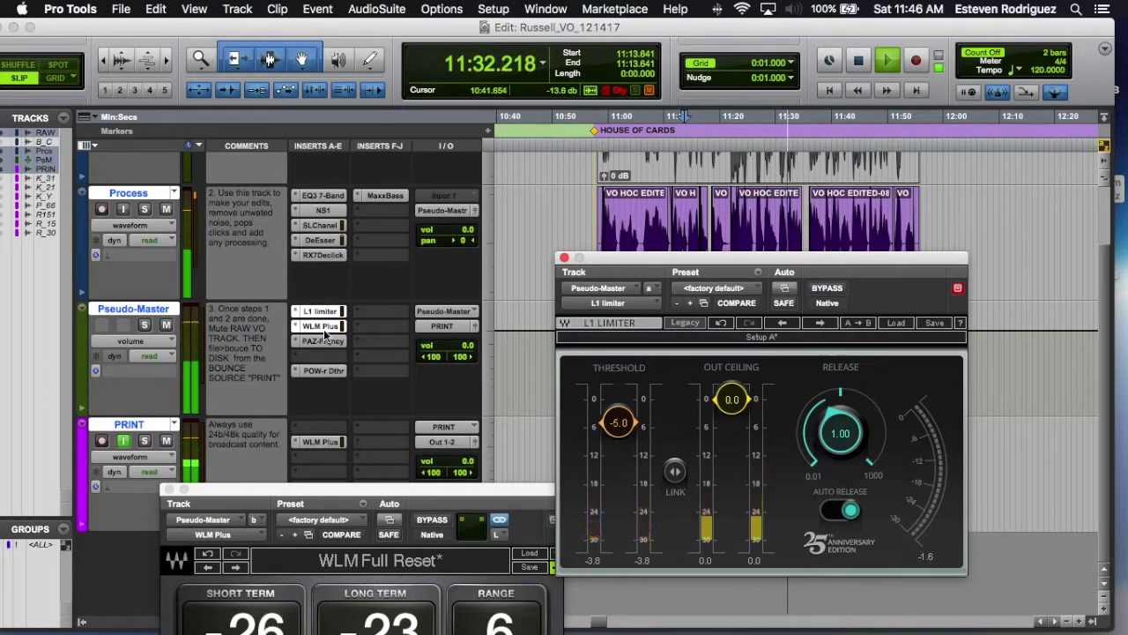
left_click(322, 341)
left_click(853, 322)
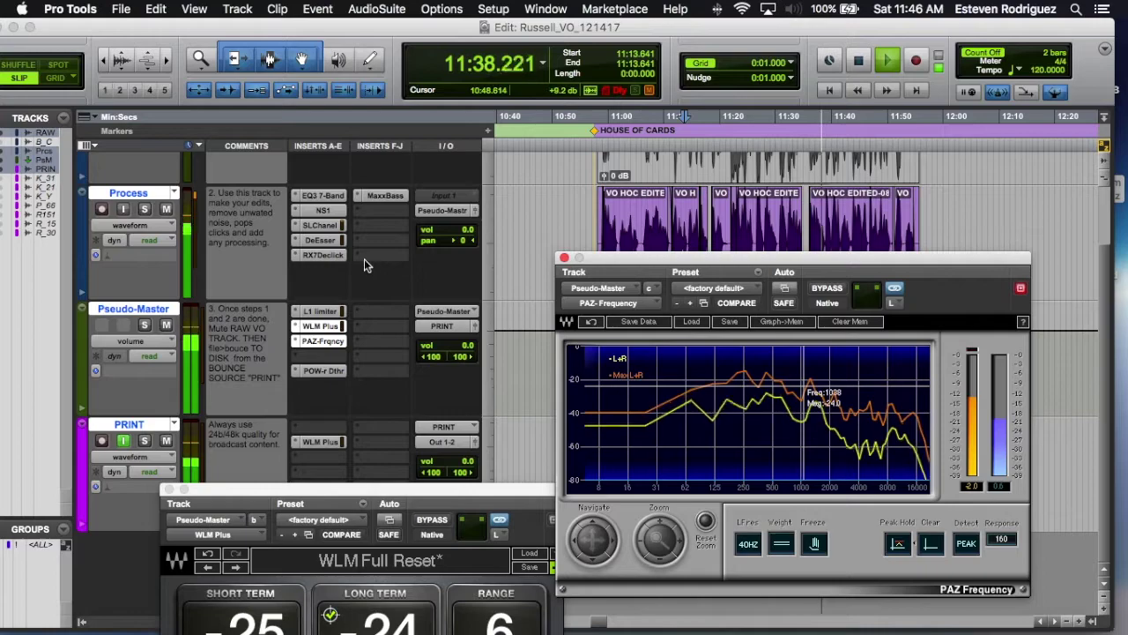
- Readjust the HF gain on the Process track's SSLChannel and set the HF frequency to about 1.99 kHz
left_click(320, 225)
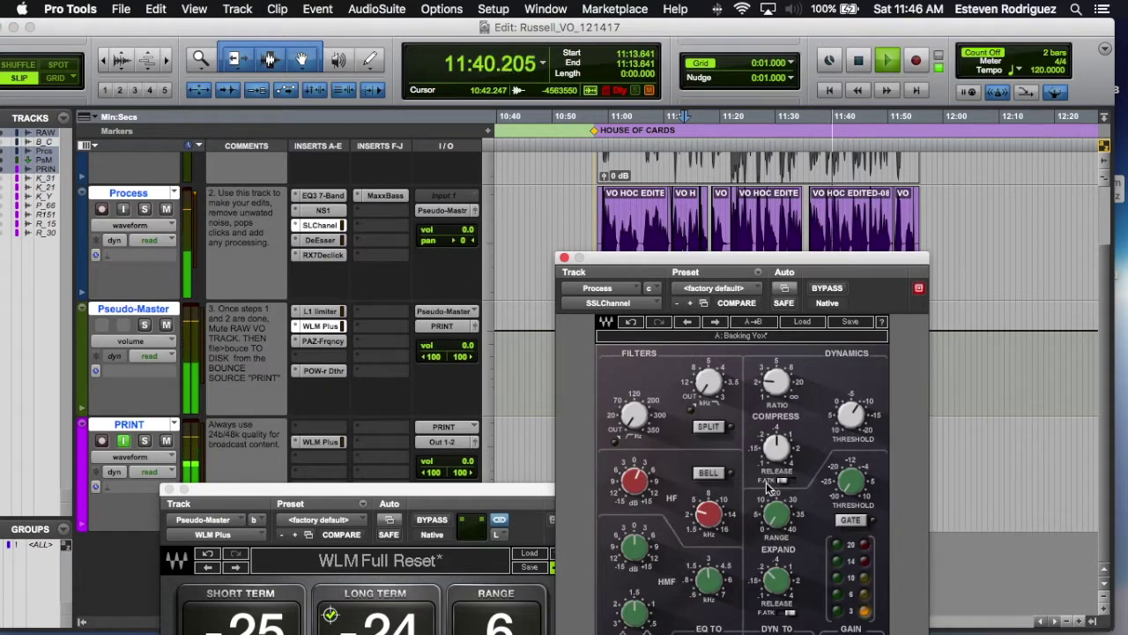
left_click_drag(639, 489, 639, 495)
left_click_drag(707, 516, 710, 520)
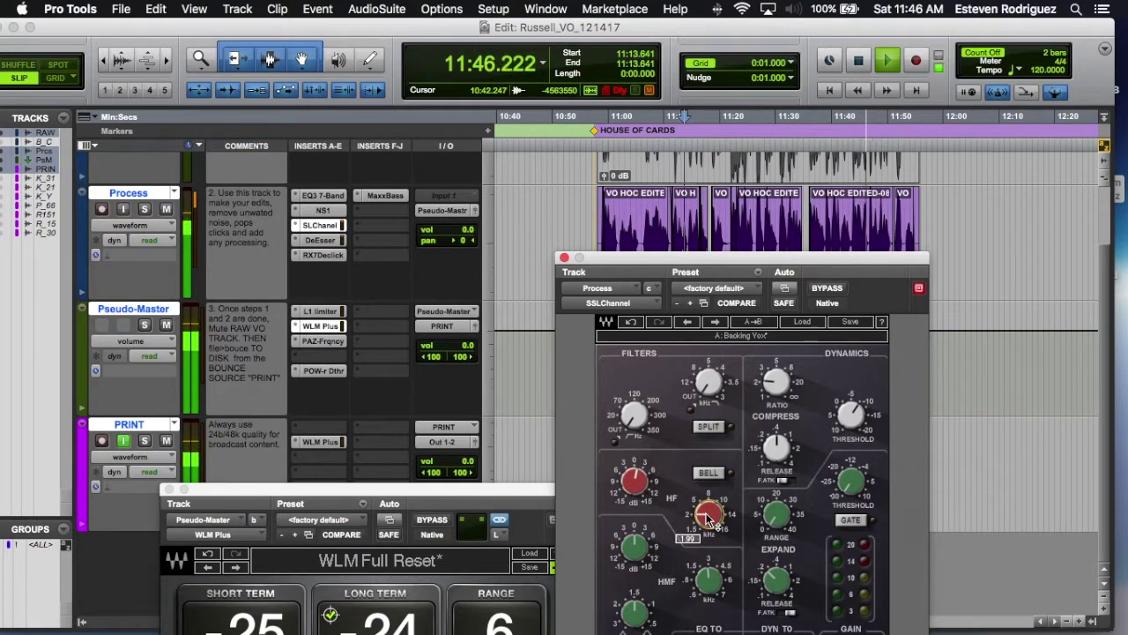
- Close the SSLChannel and review the Pseudo-Master track's WLM Plus and PAZ Frequency meters
left_click(564, 257)
left_click(166, 489)
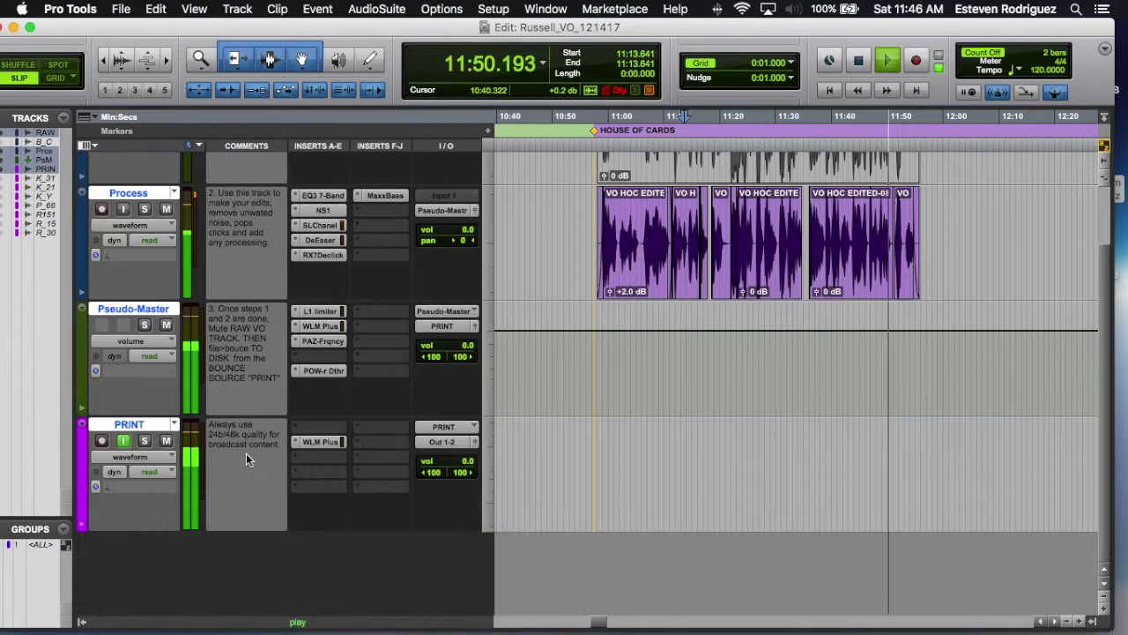
left_click(338, 327)
left_click(333, 342)
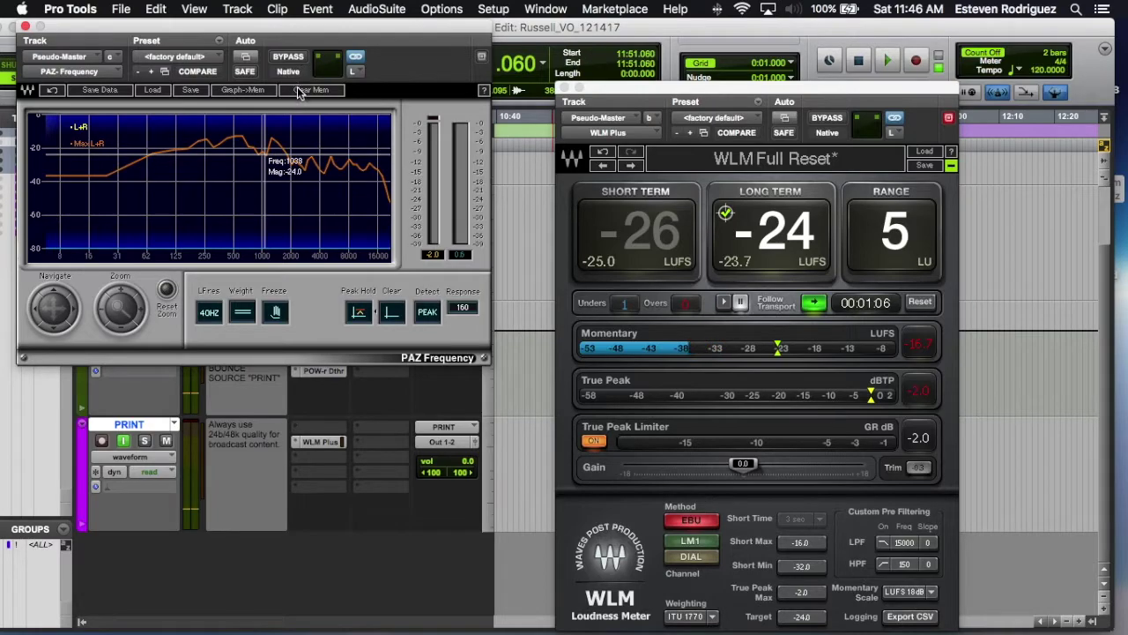
- Clear the PAZ Frequency memory, select the VO HOC EDITED clip on the RAW VO track and reset WLM Plus
left_click_drag(636, 92, 889, 215)
scroll(713, 230, "up", 3)
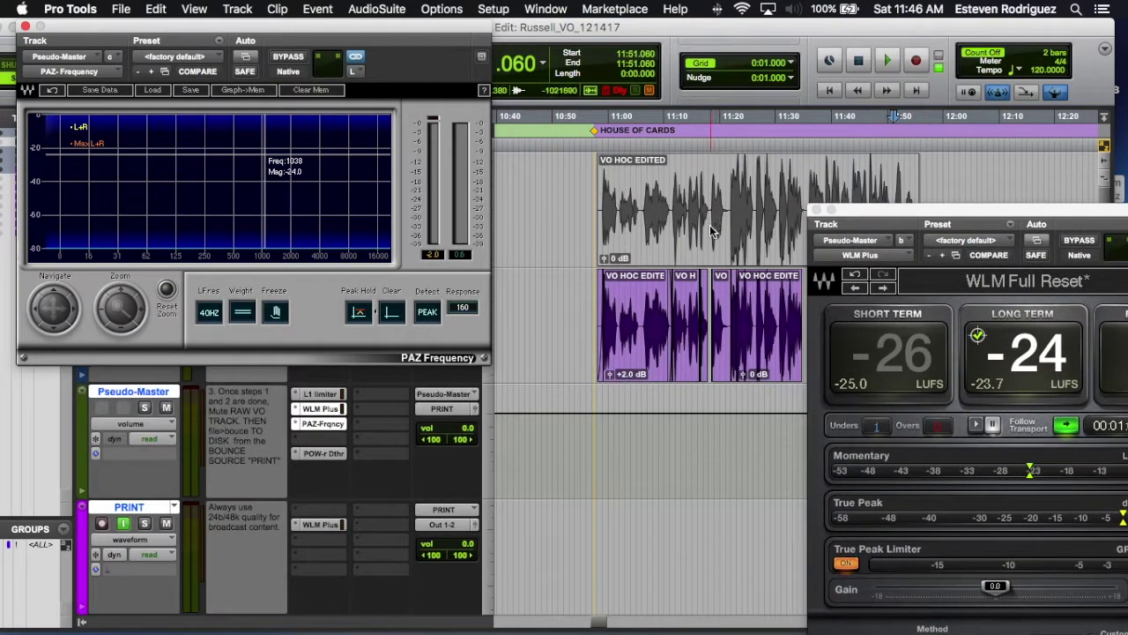
left_click(714, 230)
left_click_drag(996, 201, 901, 129)
left_click(1073, 377)
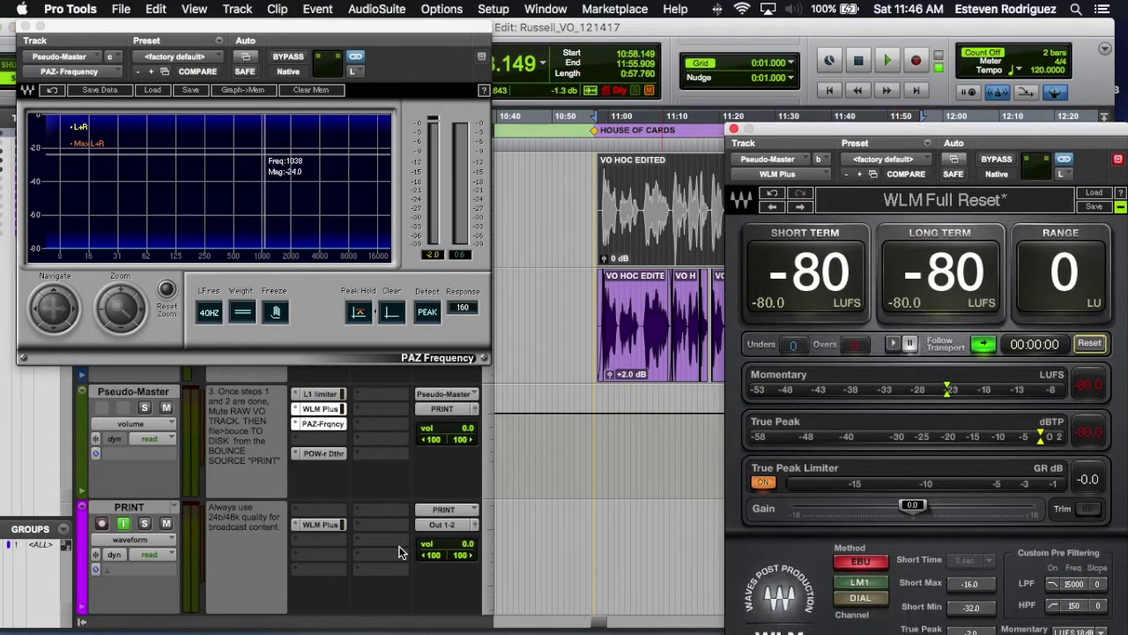
- Arm the PRINT track and record the processed voice-over over the selected range from 10:58.149 to 11:55.909
left_click(102, 525)
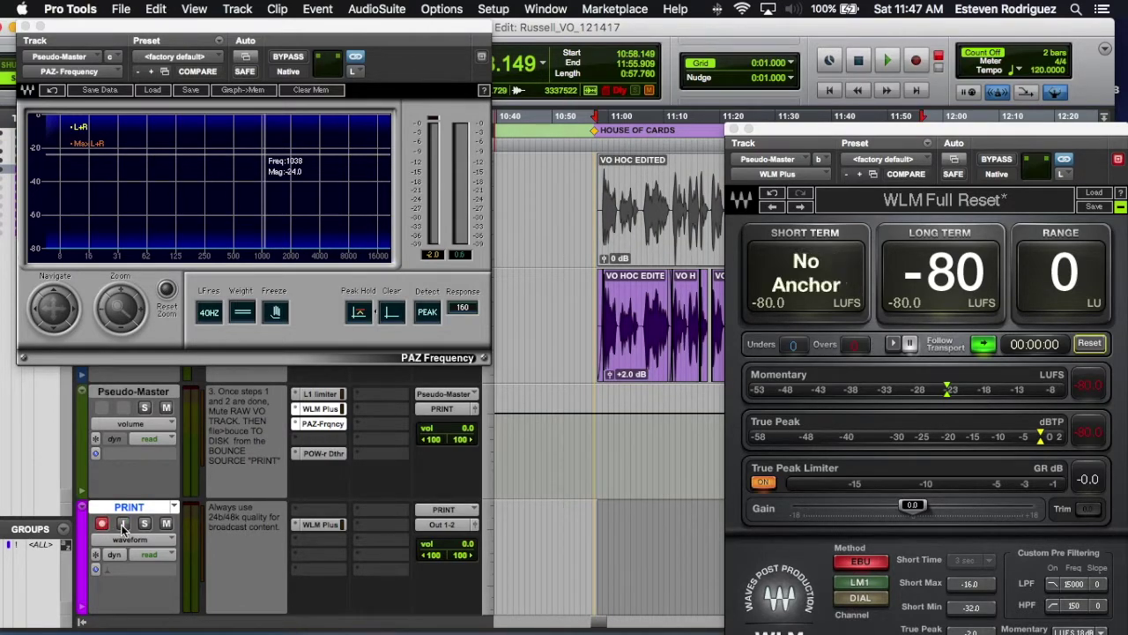
scroll(617, 545, "down", 5)
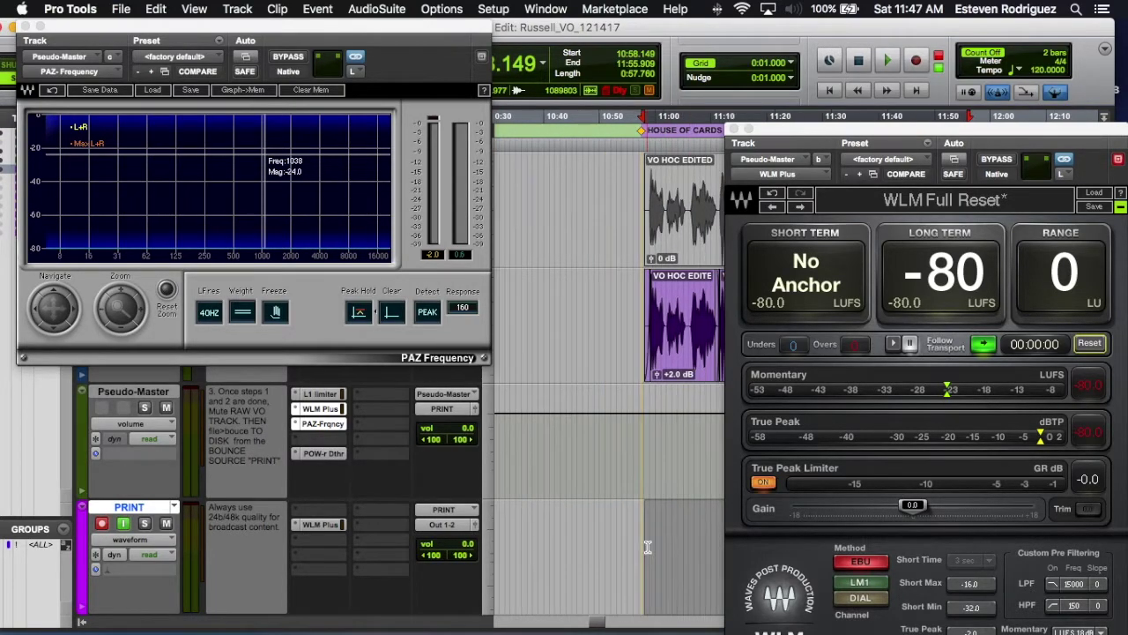
scroll(647, 546, "down", 4)
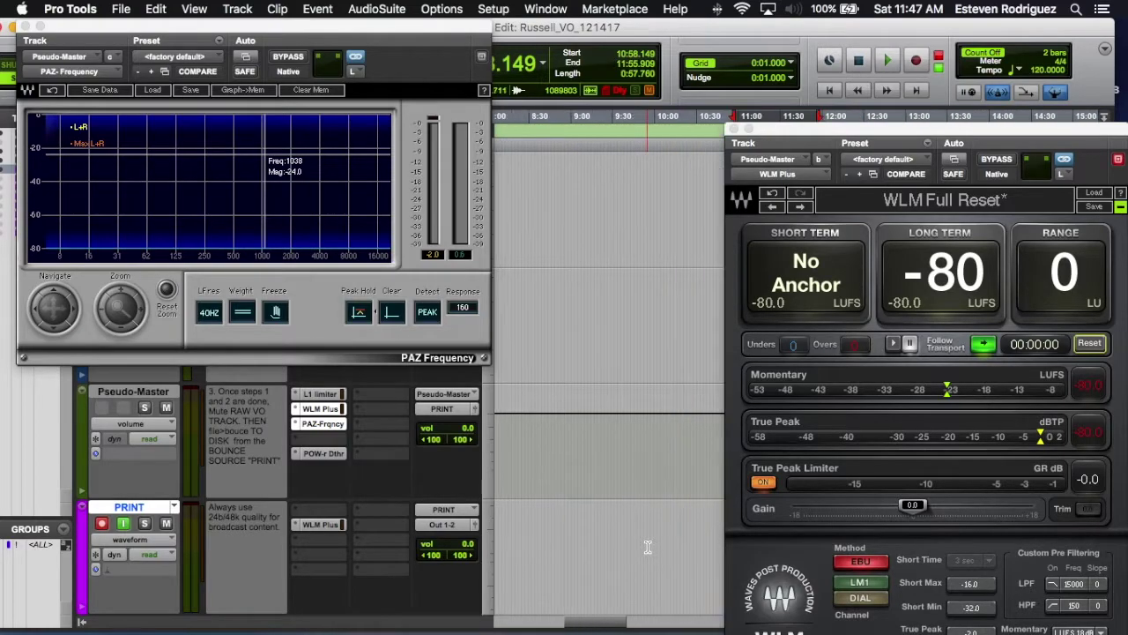
scroll(647, 546, "up", 3)
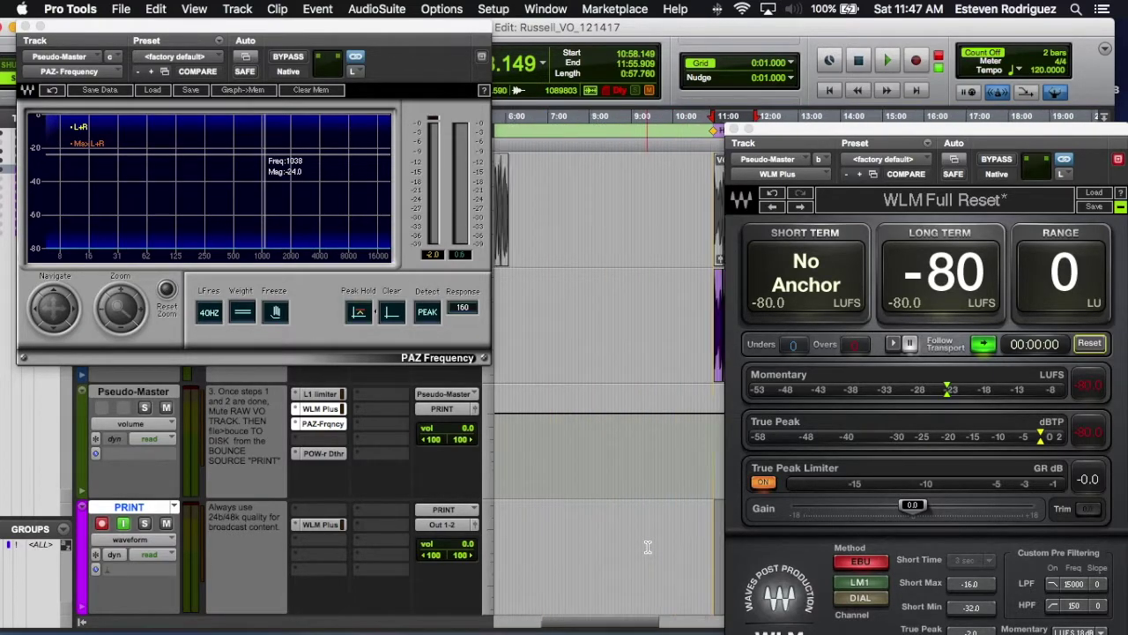
left_click_drag(828, 137, 192, 360)
key("super+space")
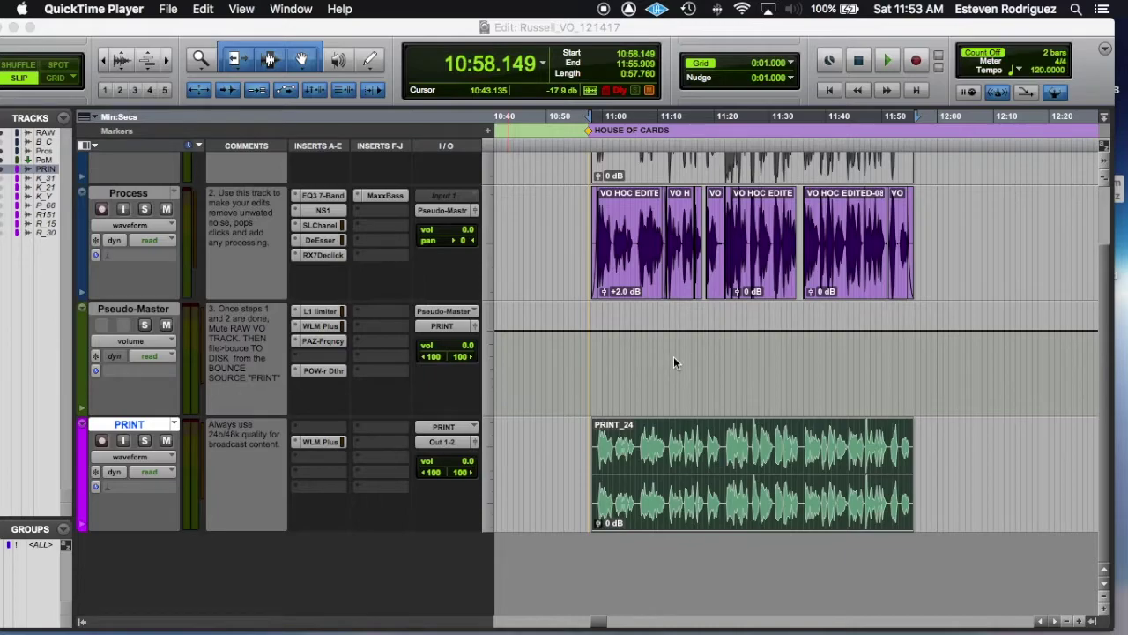
- Rename the recorded PRINT clip and its disk file as HOC_VO_FINAL_01
double_click(664, 506)
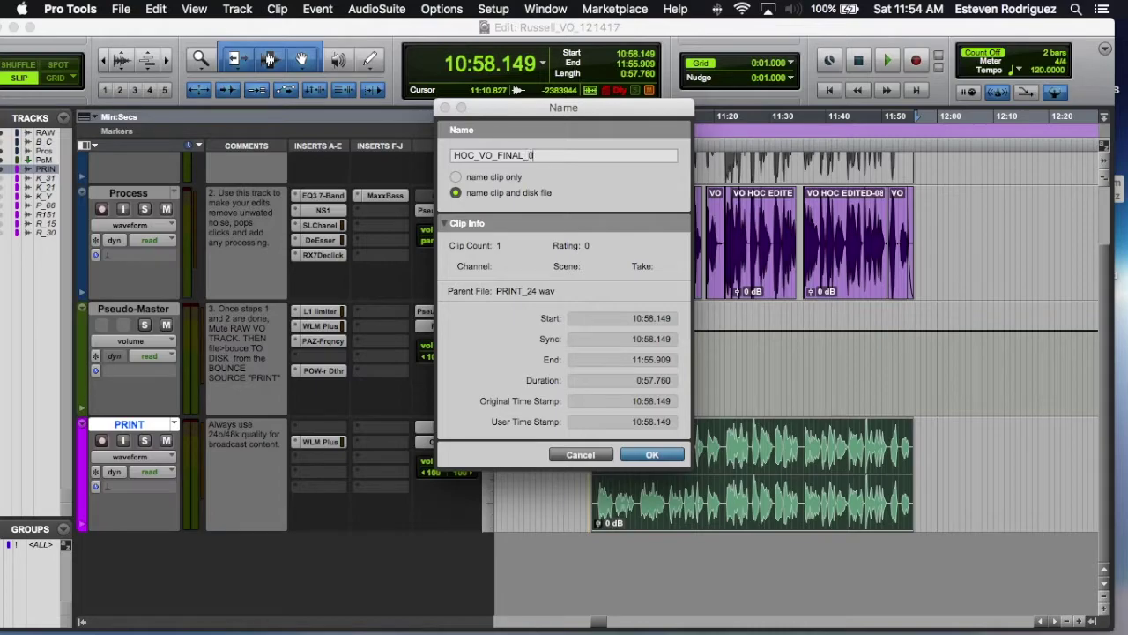
key("Return")
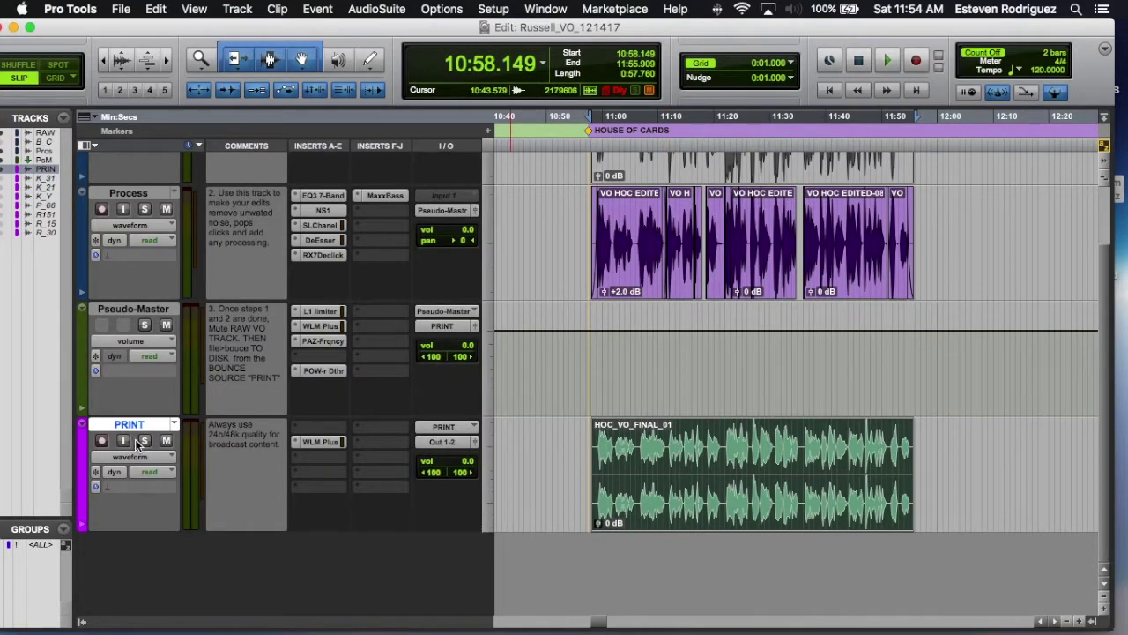
- Measure the printed clip's loudness with a reset WLM Plus on the soloed PRINT track, then stop and move the meter off the tracks
left_click(319, 442)
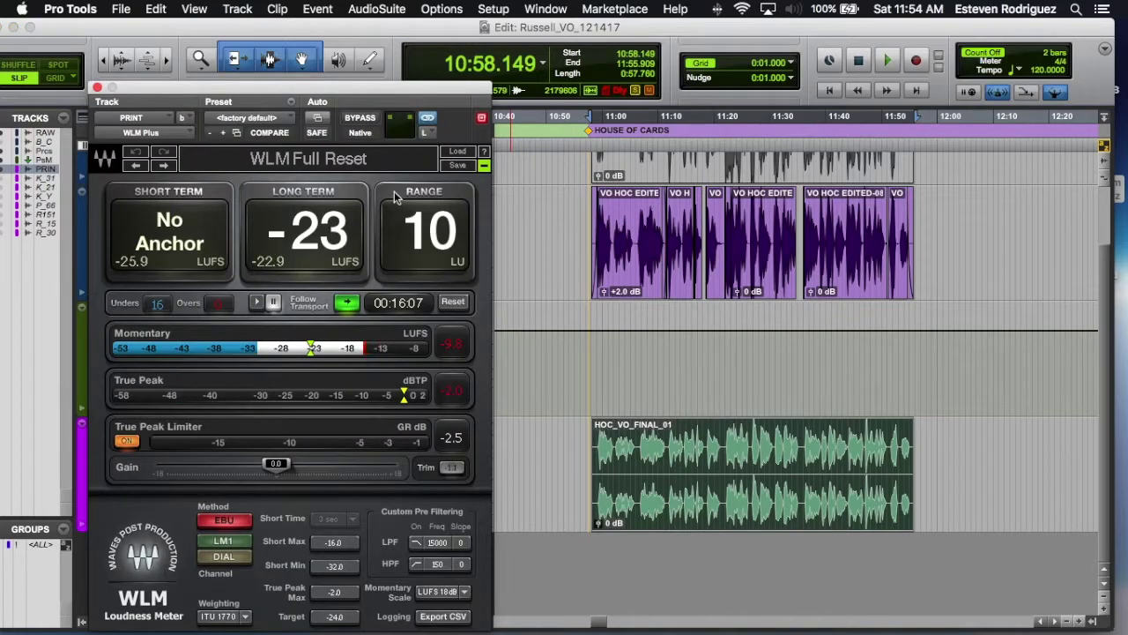
left_click(451, 303)
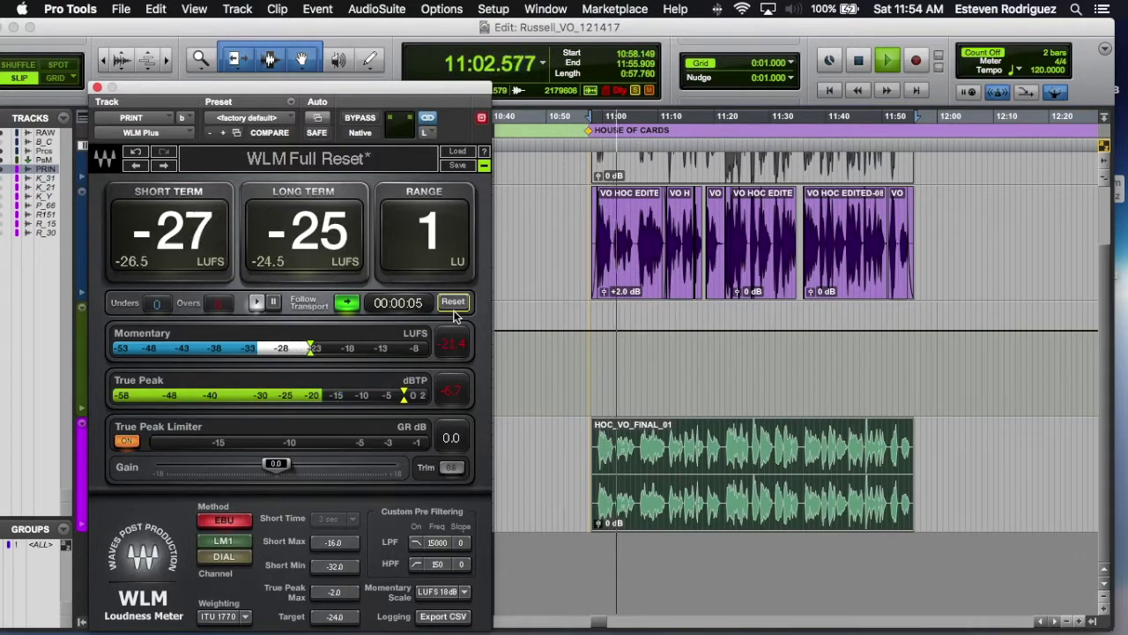
left_click_drag(424, 92, 516, 74)
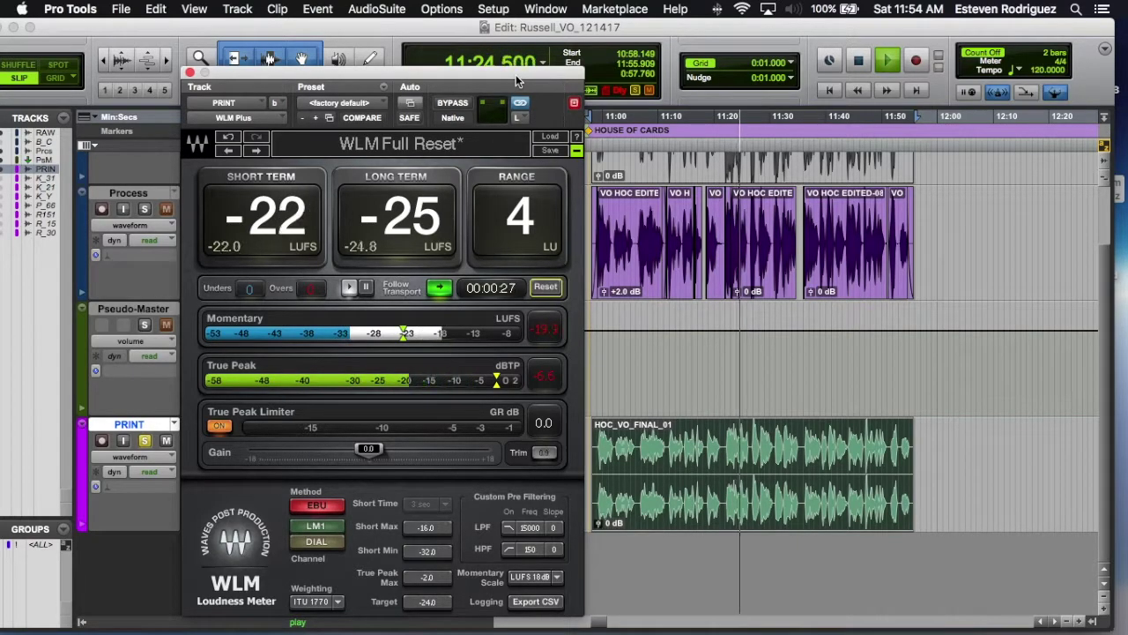
key("space")
left_click_drag(515, 74, 501, 490)
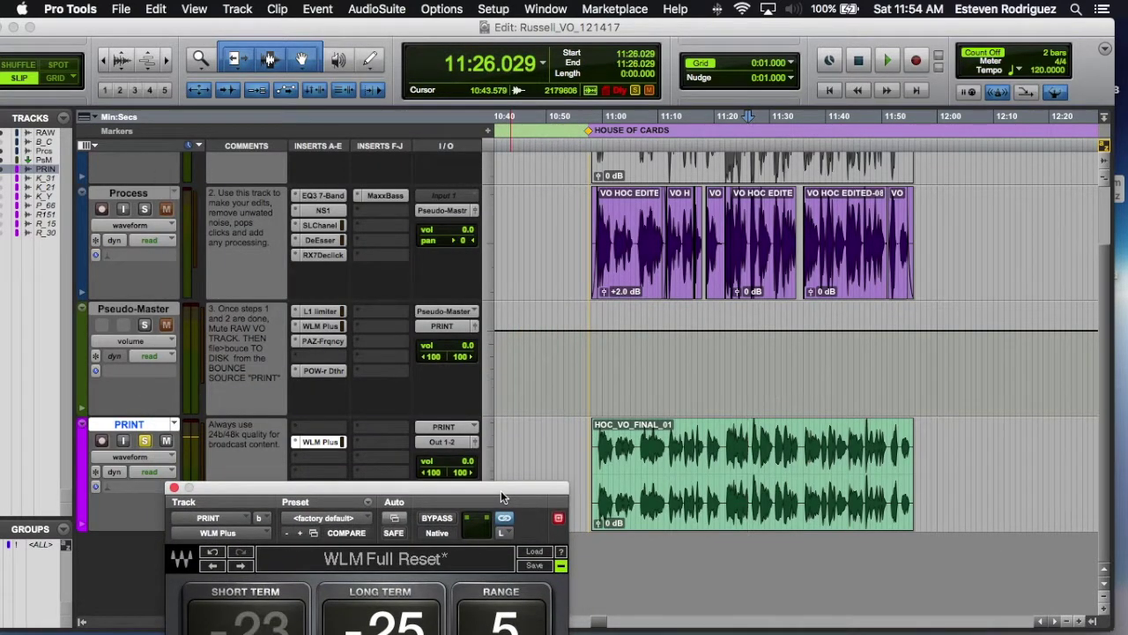